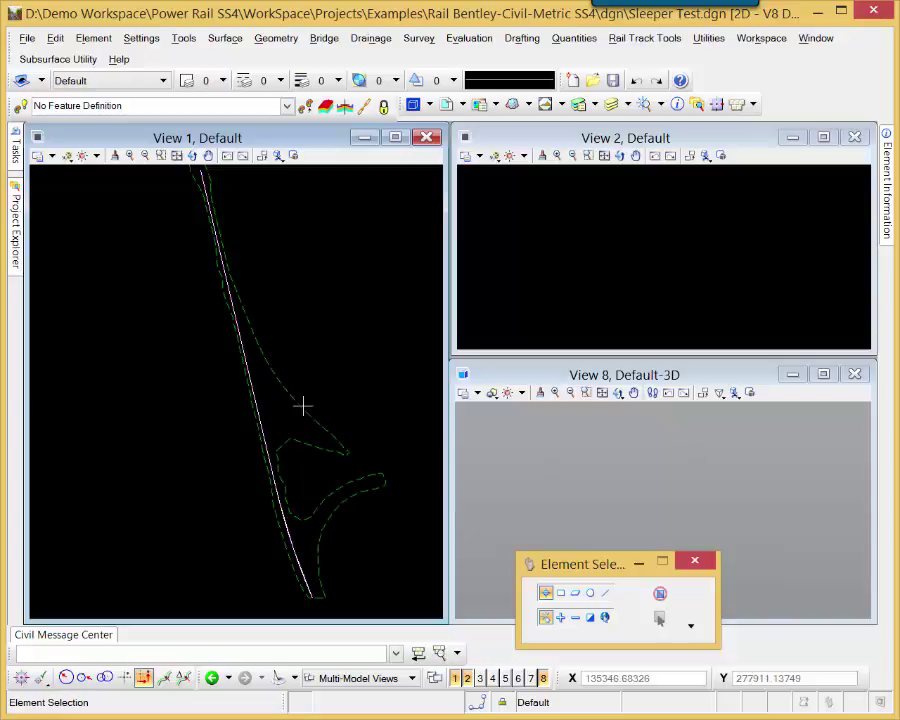
- Load the Rails for Vizualization template from Rail > Tunnels, Platforms, & Misc., then close the editor
{"action": "left_click", "coordinate": [15, 150]}
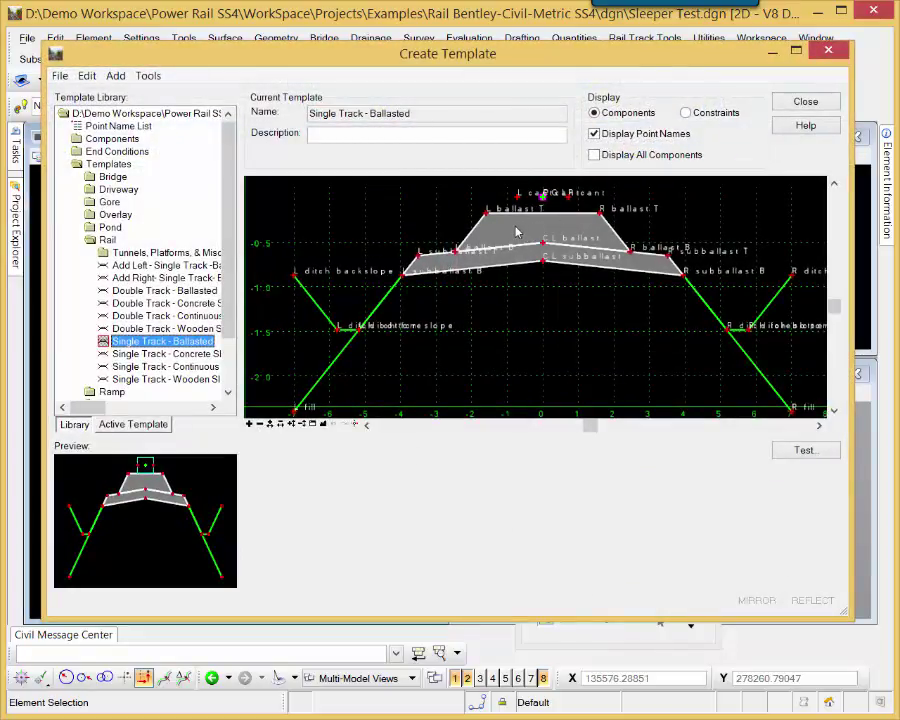
{"action": "double_click", "coordinate": [116, 254]}
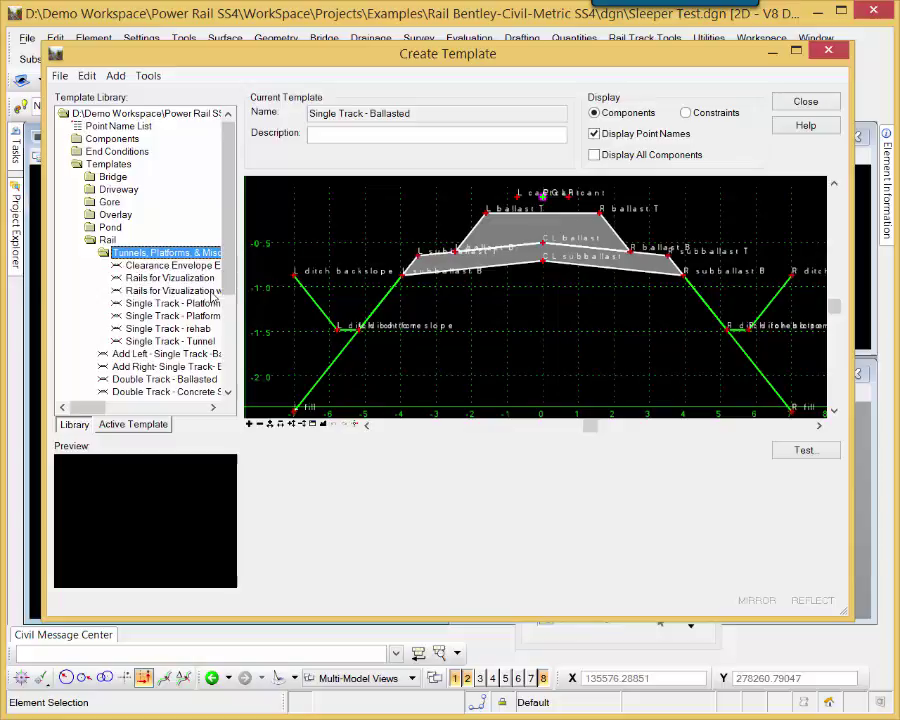
{"action": "double_click", "coordinate": [170, 278]}
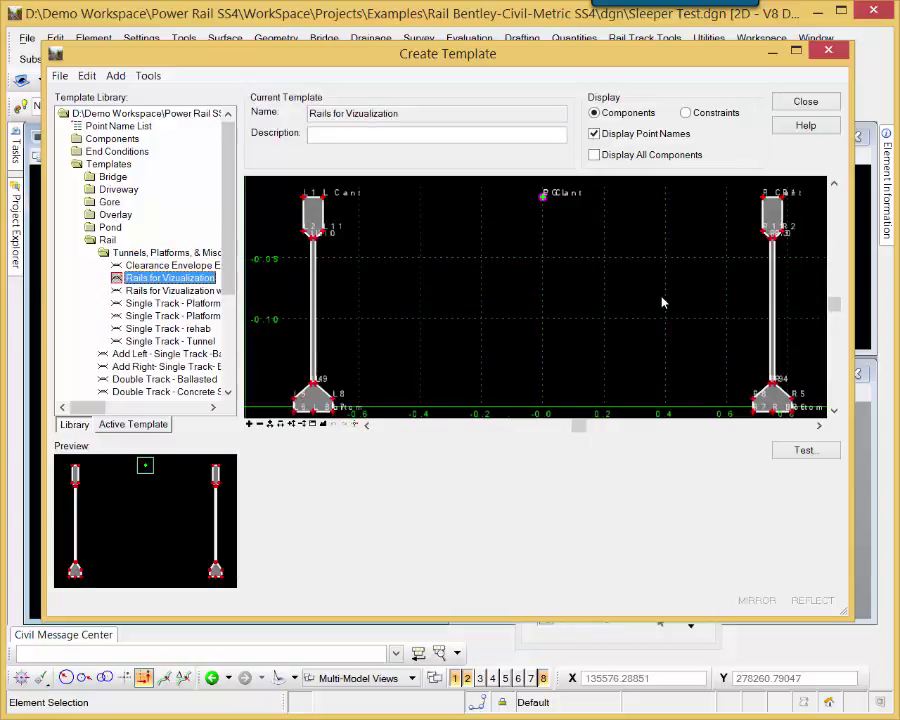
{"action": "left_click", "coordinate": [802, 106]}
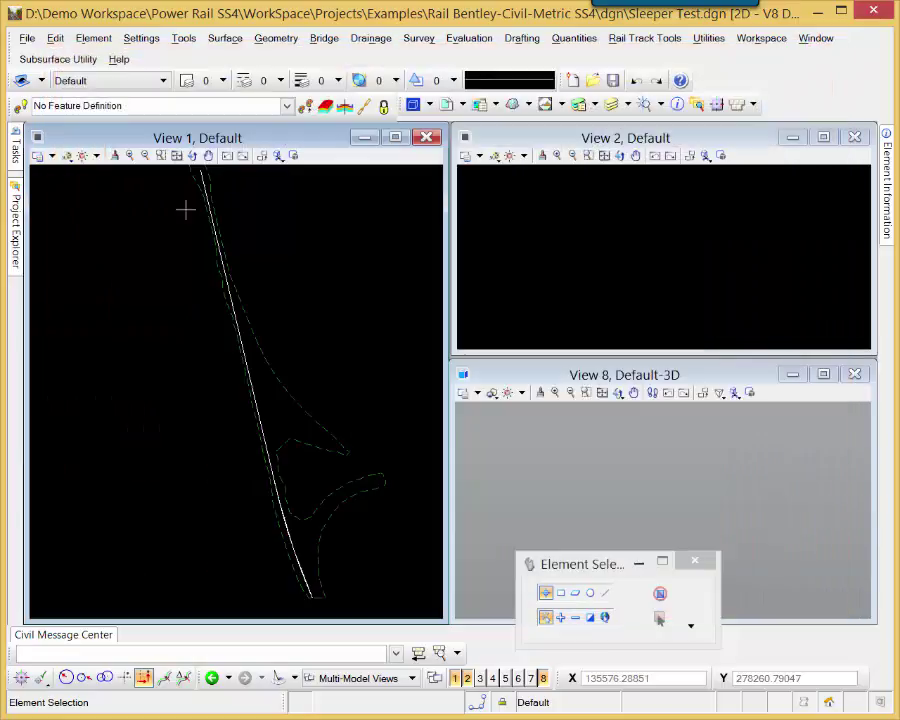
{"action": "left_click", "coordinate": [93, 38]}
{"action": "left_click", "coordinate": [93, 38]}
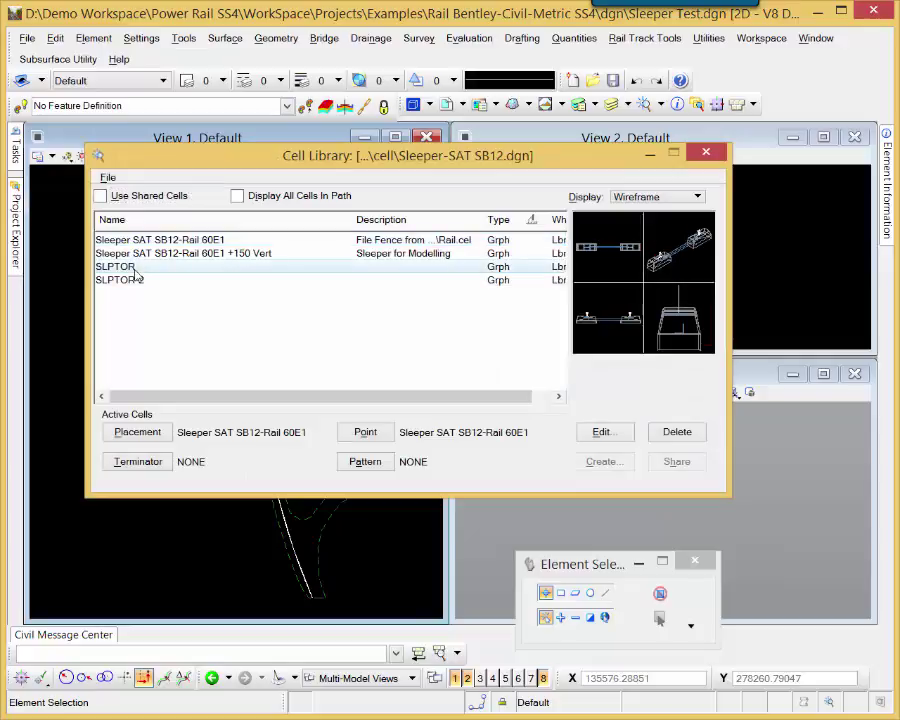
{"action": "left_click", "coordinate": [134, 268]}
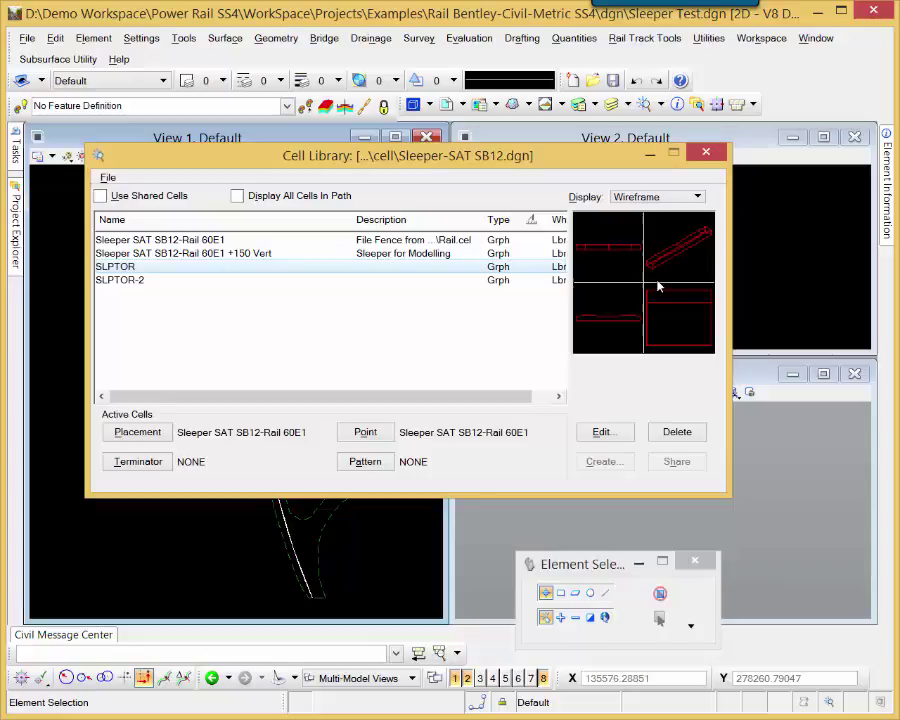
{"action": "left_click", "coordinate": [713, 155]}
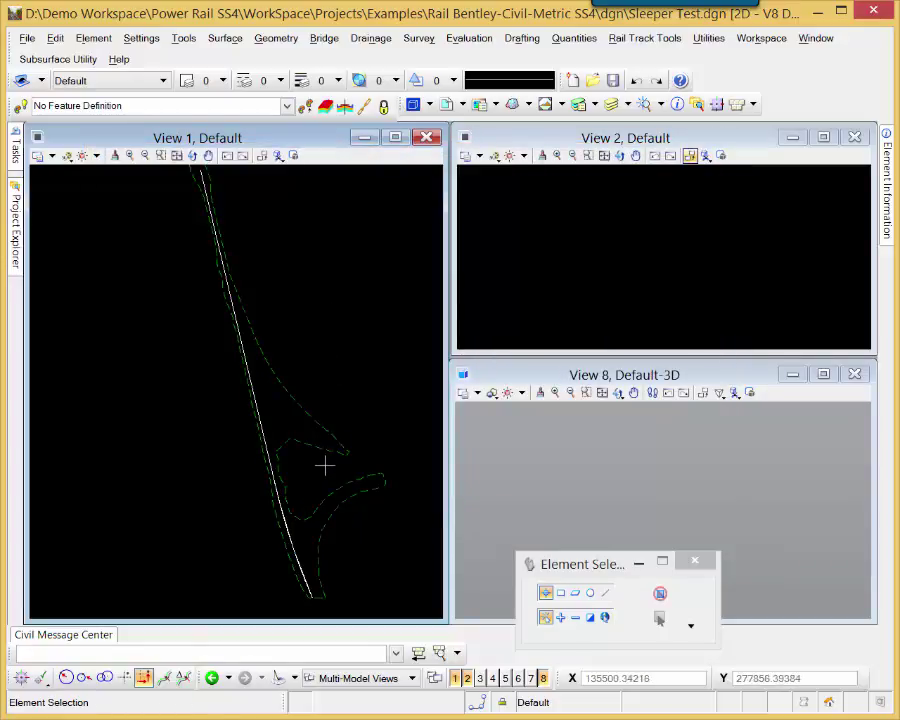
- Start a corridor named Down Main Des on the alignment using its active profile
{"action": "left_click", "coordinate": [259, 418]}
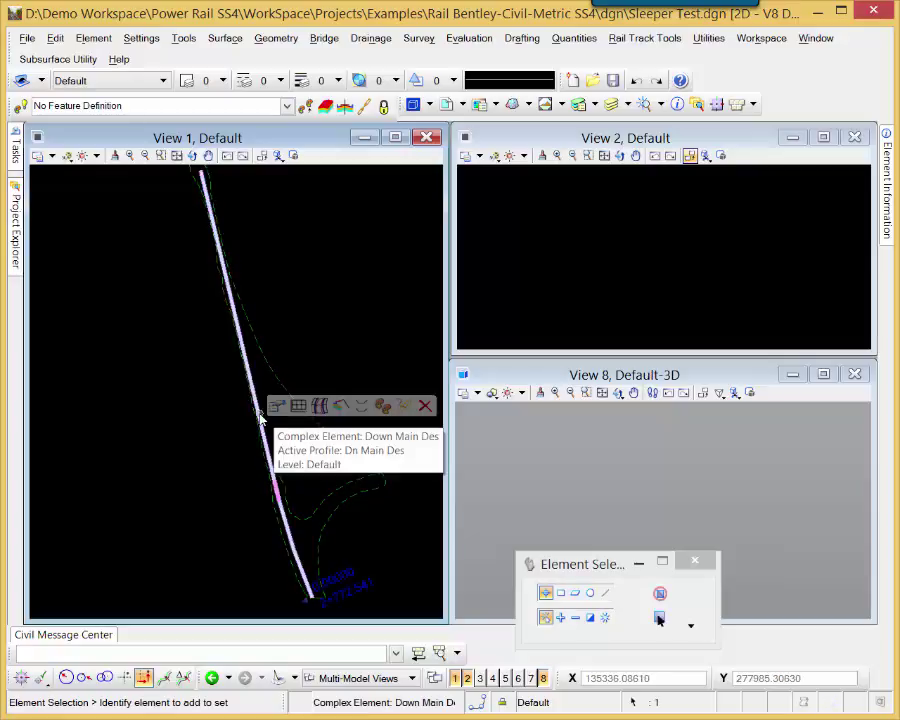
{"action": "left_click", "coordinate": [321, 410]}
{"action": "right_click", "coordinate": [325, 318]}
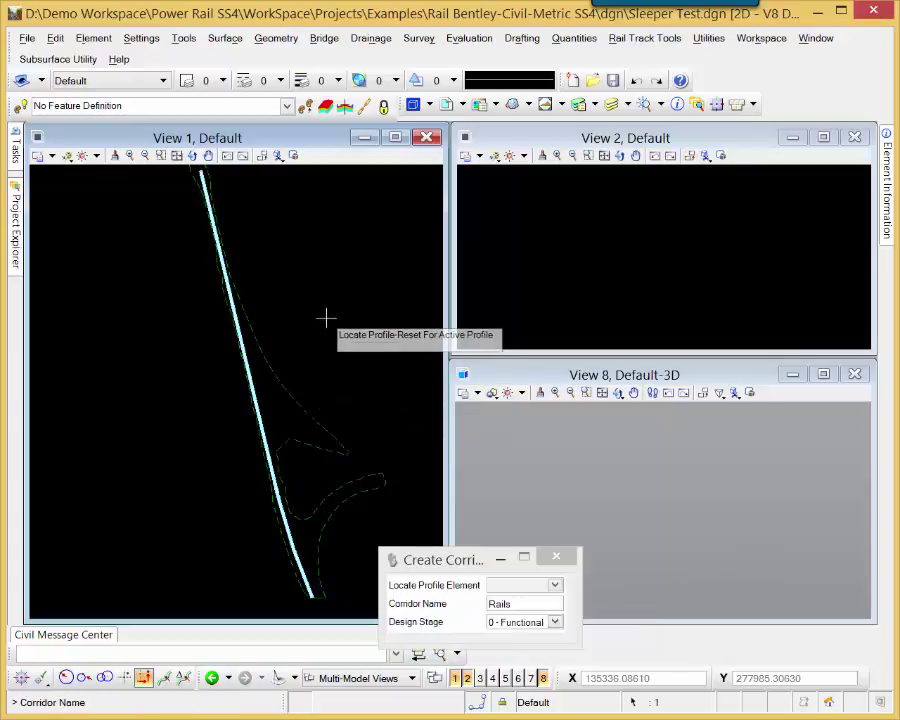
{"action": "left_click", "coordinate": [290, 299]}
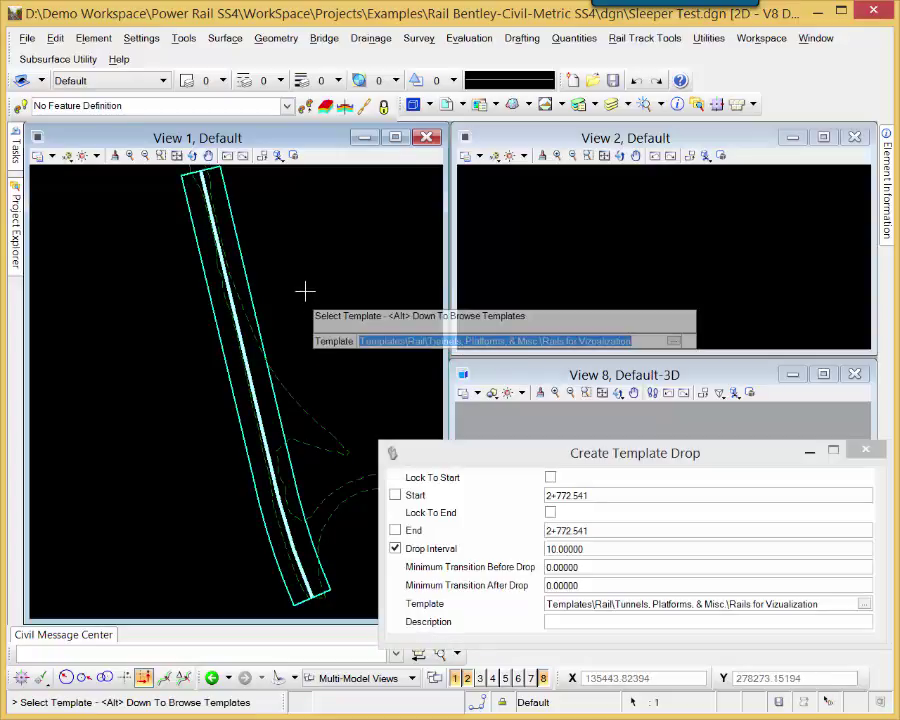
- Drop Single Track - Ballasted from 2+772.541 to 3+880.090 at a 10 interval
{"action": "key", "text": "alt+Down"}
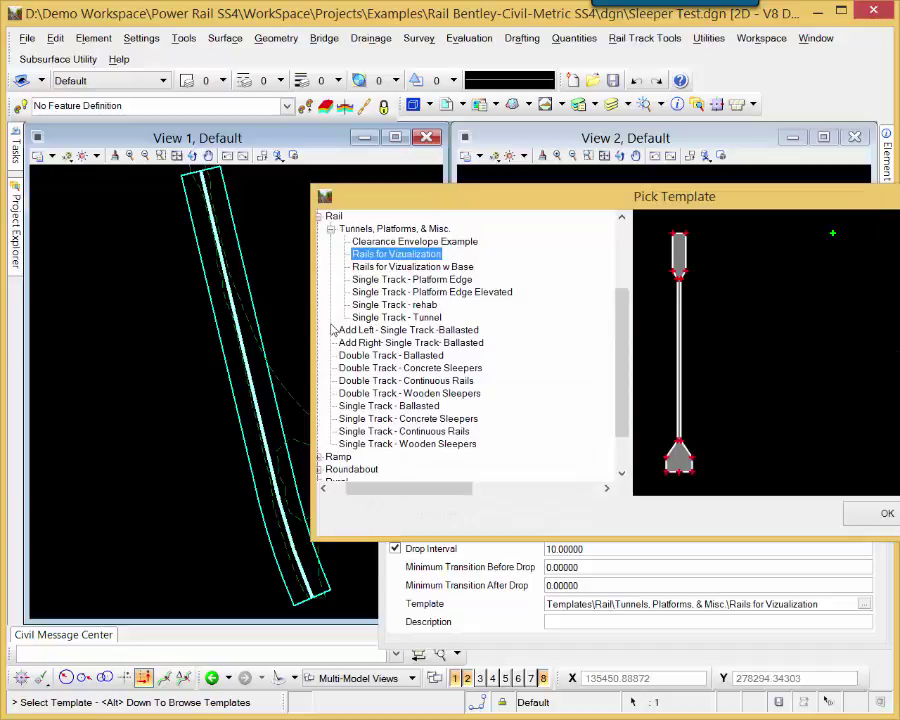
{"action": "left_click", "coordinate": [393, 406]}
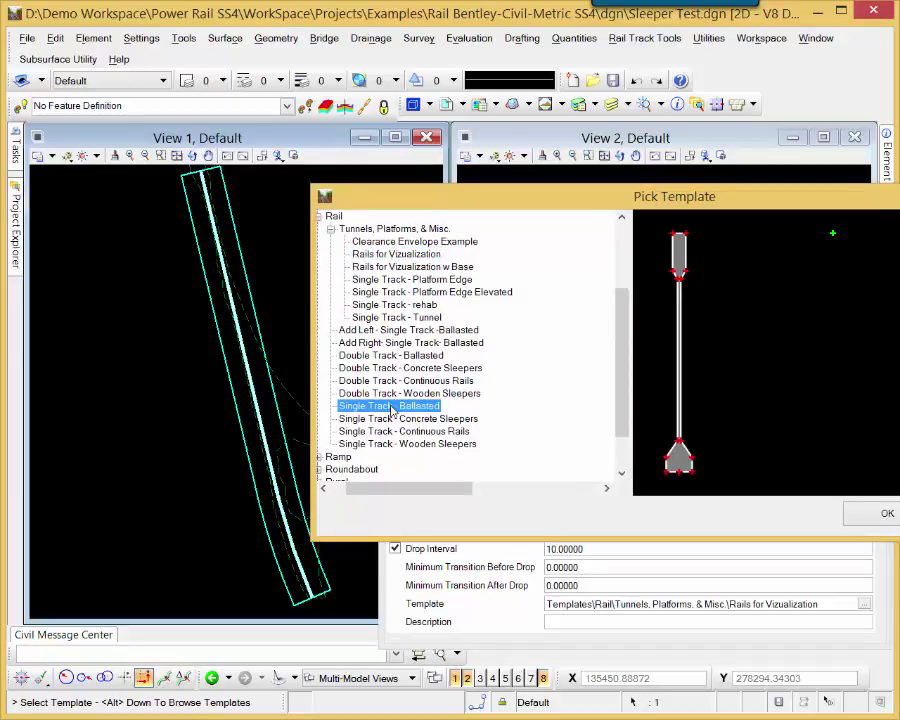
{"action": "key", "text": "Return"}
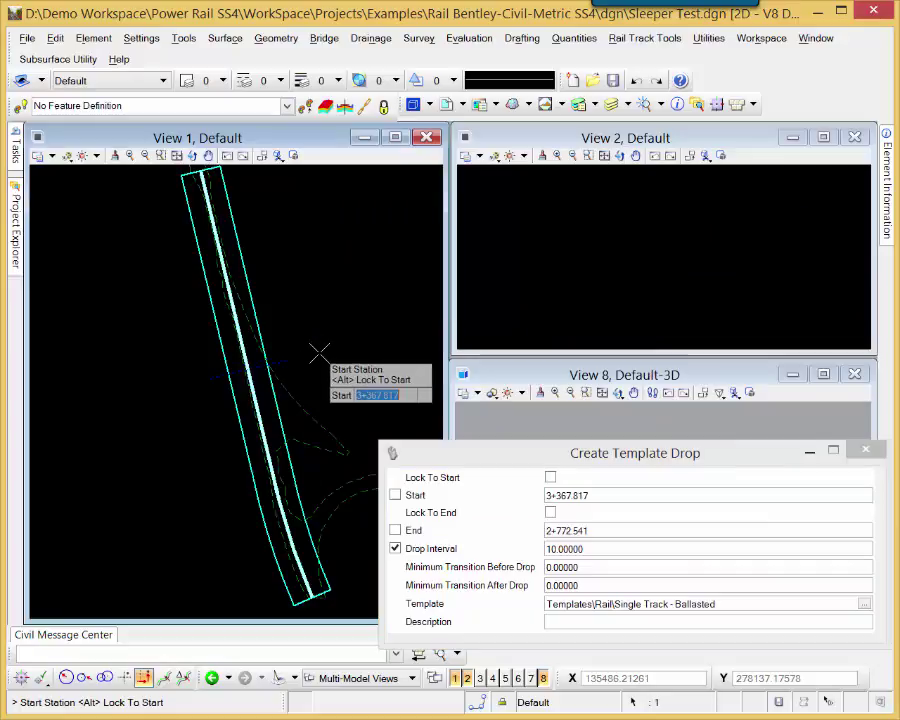
{"action": "key", "text": "alt"}
{"action": "left_click", "coordinate": [318, 351]}
{"action": "key", "text": "alt"}
{"action": "left_click", "coordinate": [326, 327]}
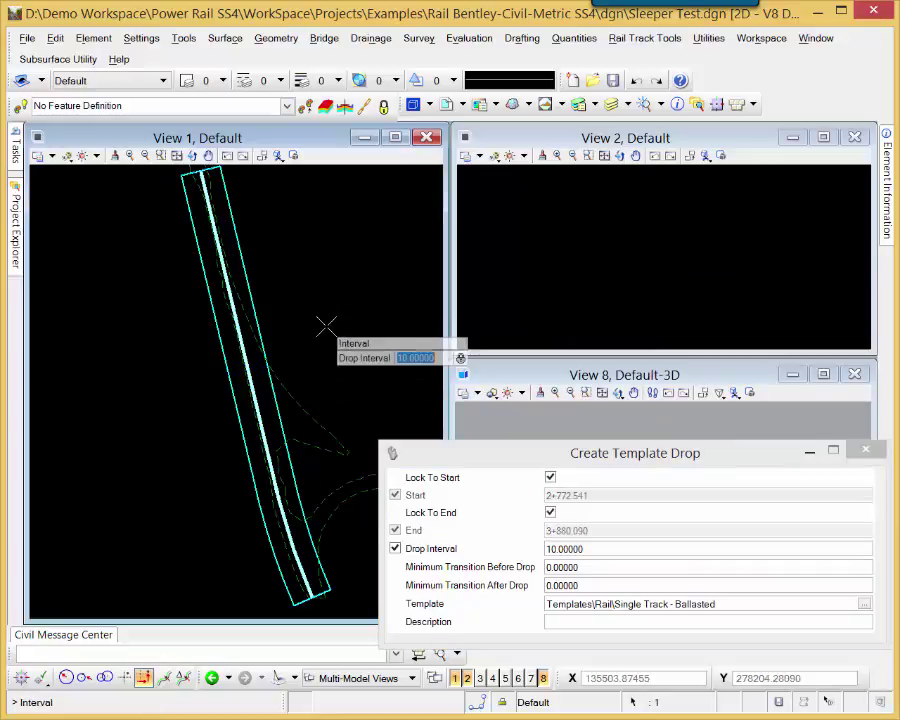
{"action": "left_click", "coordinate": [326, 327]}
{"action": "left_click", "coordinate": [326, 327]}
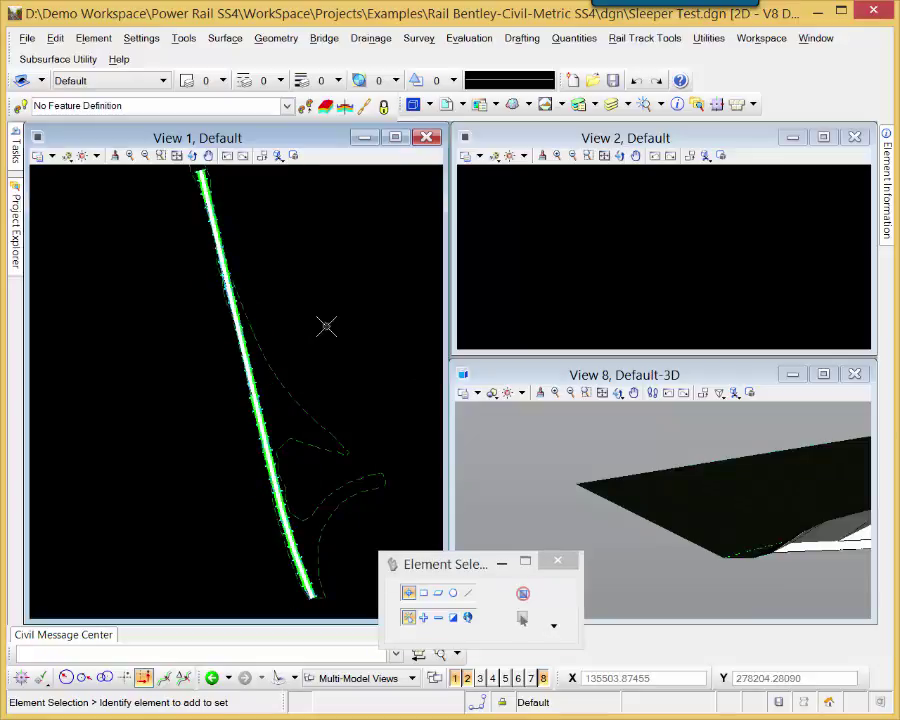
- Show the Power Rail Track explorer via InRoads Tools : Explorer Show/Hide and move it aside
{"action": "mouse_move", "coordinate": [830, 520]}
{"action": "middle_mouse_down"}
{"action": "mouse_move", "coordinate": [755, 511]}
{"action": "mouse_move", "coordinate": [800, 535]}
{"action": "middle_mouse_up"}
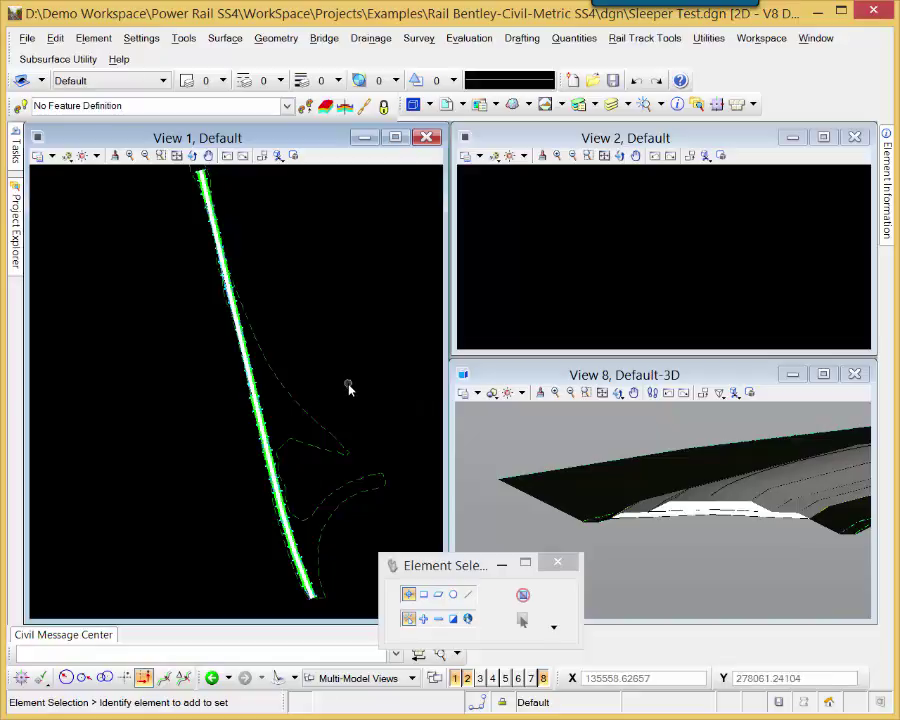
{"action": "right_click", "coordinate": [311, 198]}
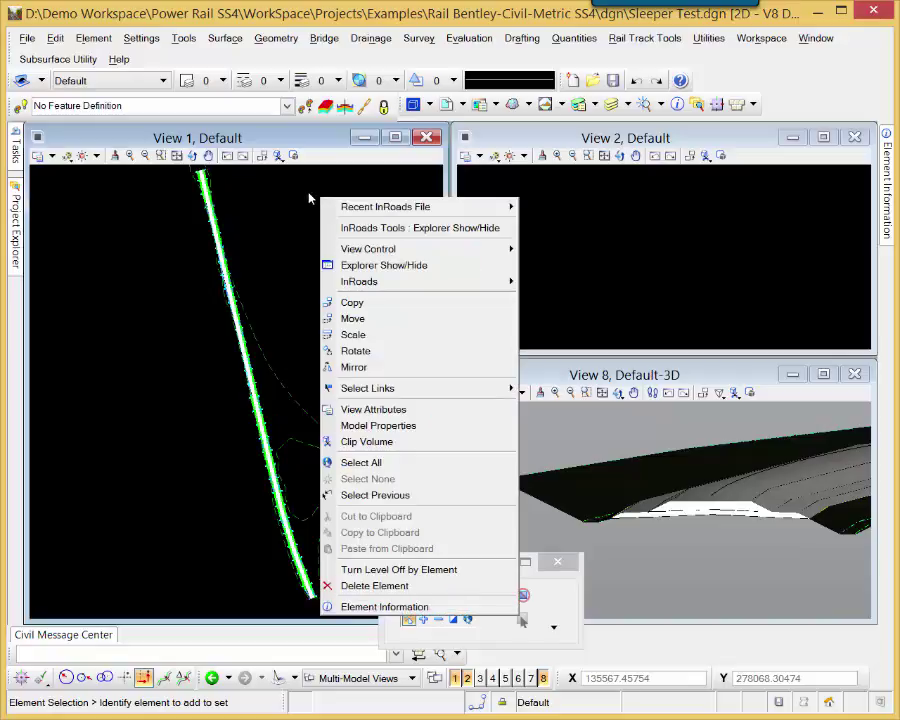
{"action": "left_click", "coordinate": [364, 229]}
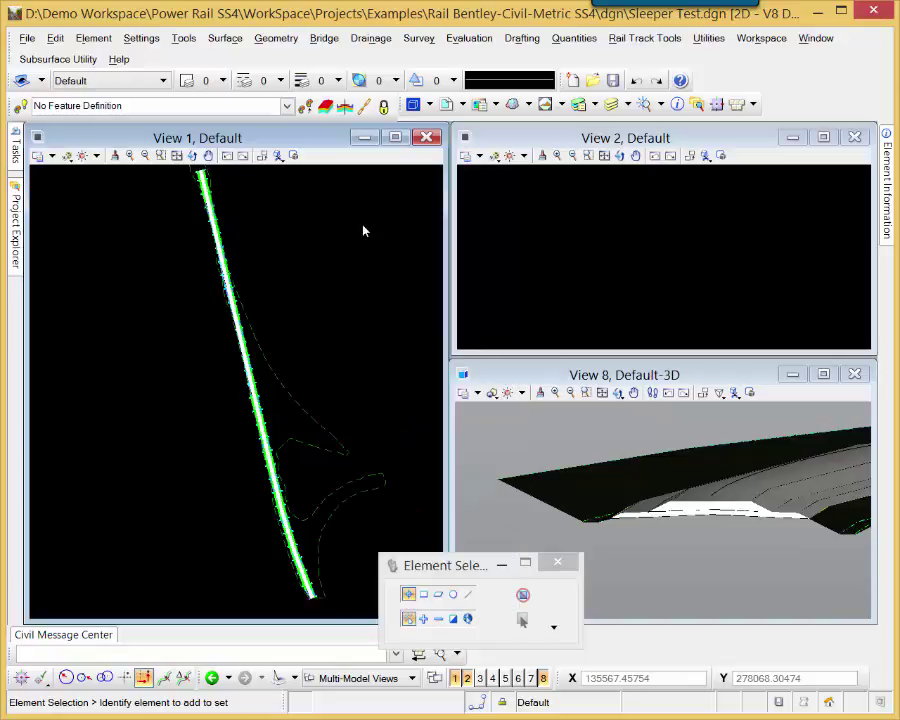
{"action": "mouse_move", "coordinate": [758, 62]}
{"action": "left_mouse_down"}
{"action": "mouse_move", "coordinate": [726, 97]}
{"action": "mouse_move", "coordinate": [698, 85]}
{"action": "left_mouse_up"}
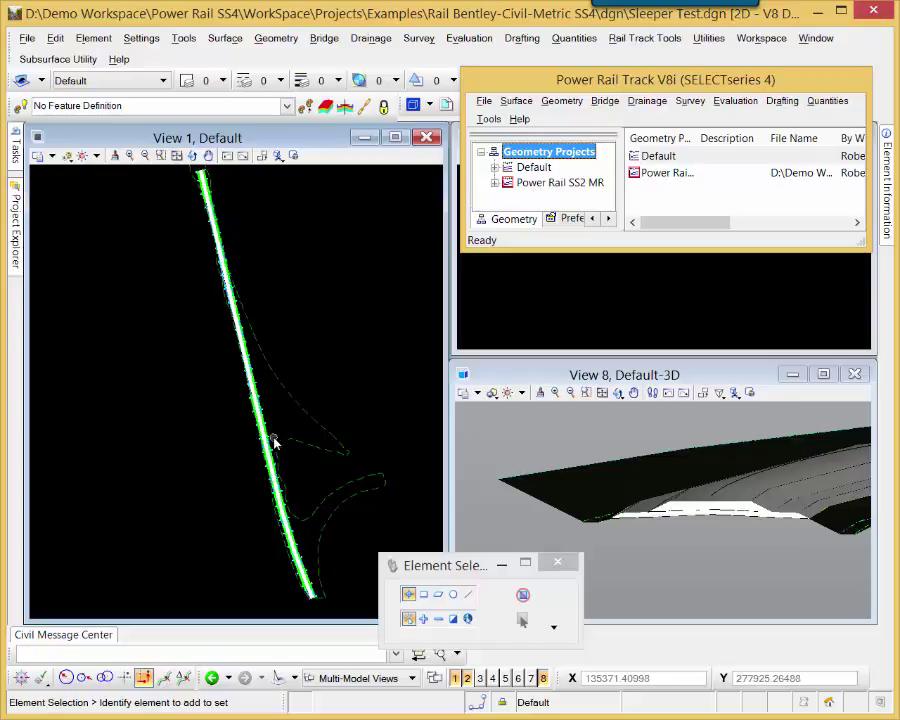
- Open Corridor Objects for the Down Main Des corridor on the empty Point Control list
{"action": "scroll", "coordinate": [269, 430], "scroll_direction": "up", "scroll_amount": 3}
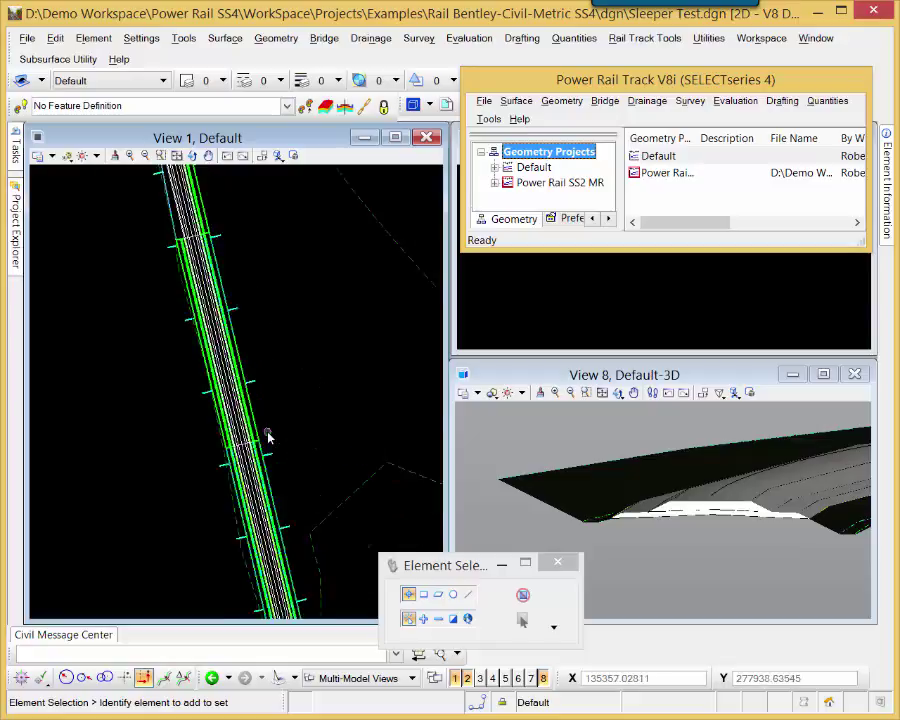
{"action": "scroll", "coordinate": [300, 400], "scroll_direction": "up", "scroll_amount": 2}
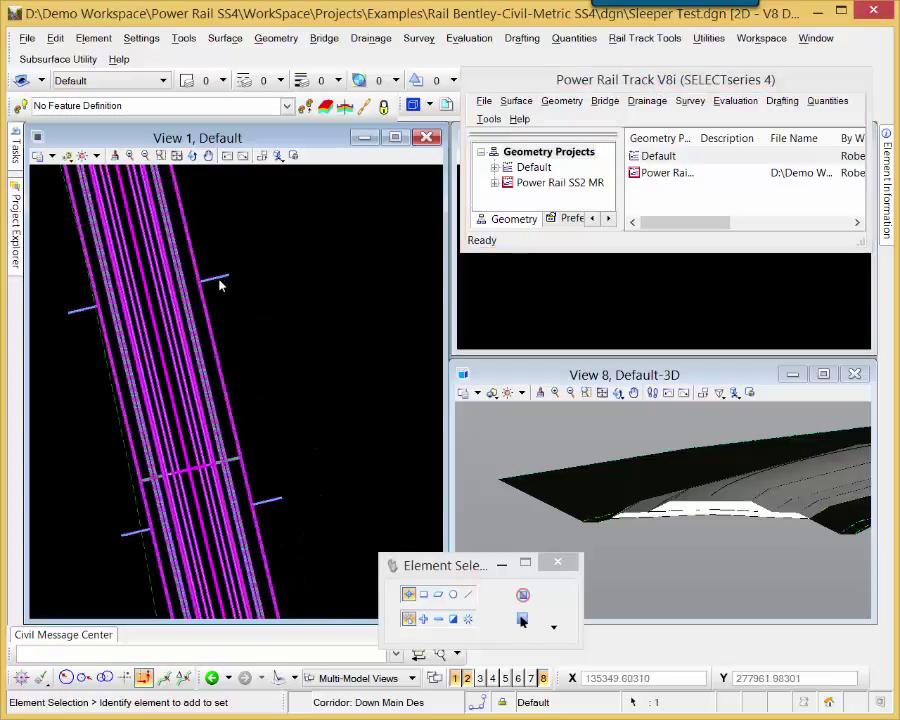
{"action": "left_click", "coordinate": [222, 284]}
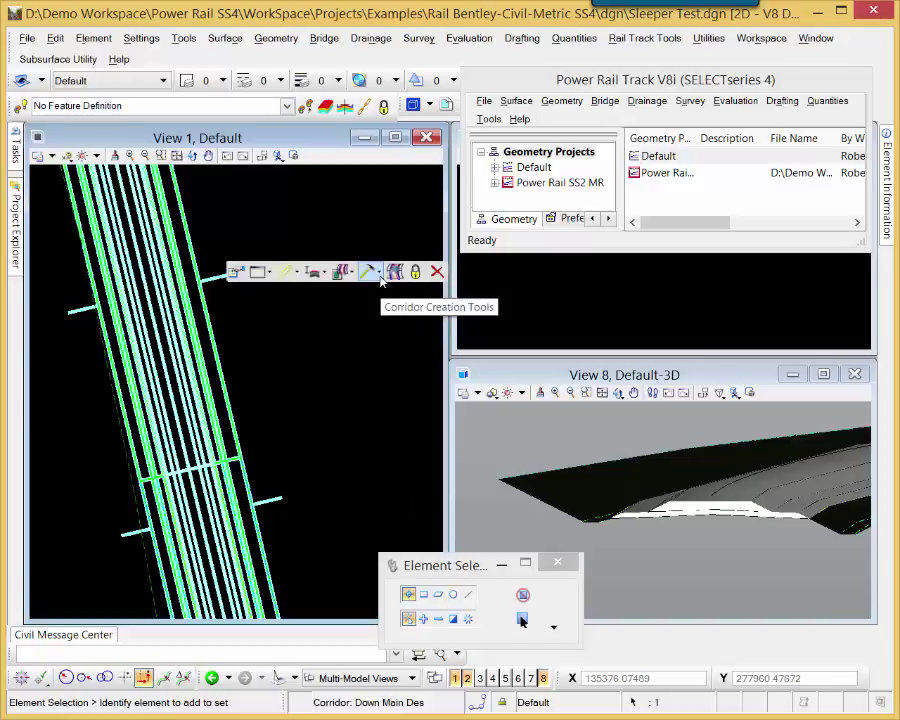
{"action": "left_click", "coordinate": [380, 280]}
{"action": "left_click", "coordinate": [386, 294]}
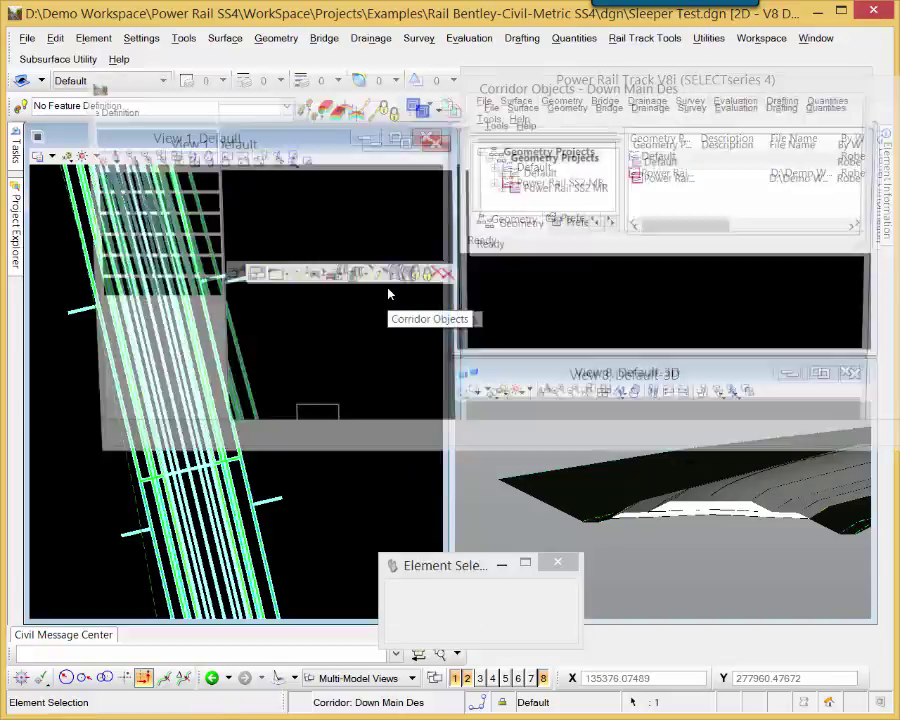
{"action": "left_click", "coordinate": [112, 203]}
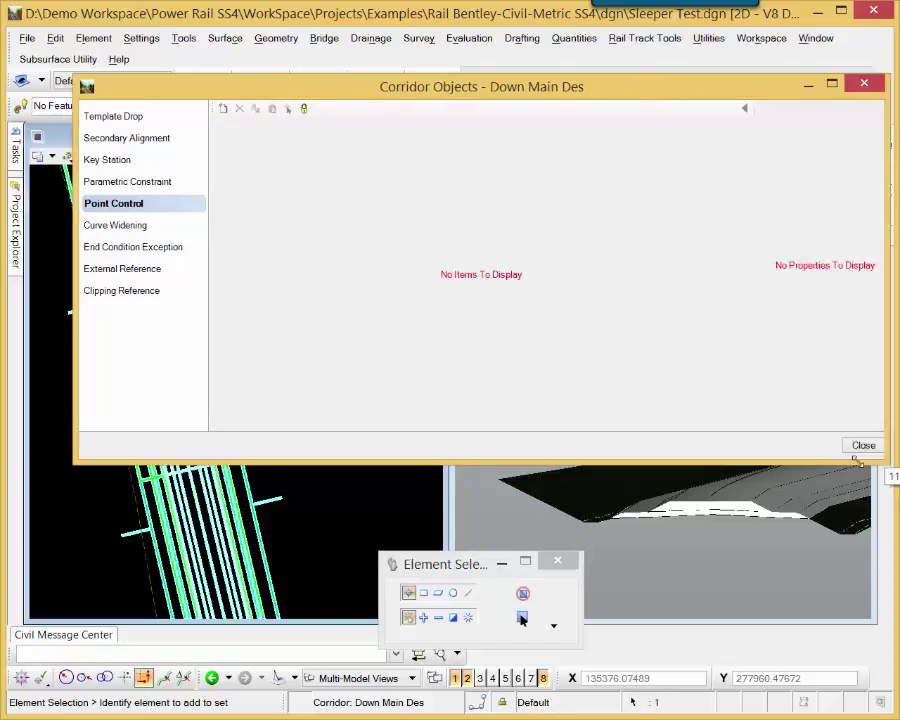
{"action": "left_click_drag", "start_coordinate": [880, 462], "coordinate": [851, 440]}
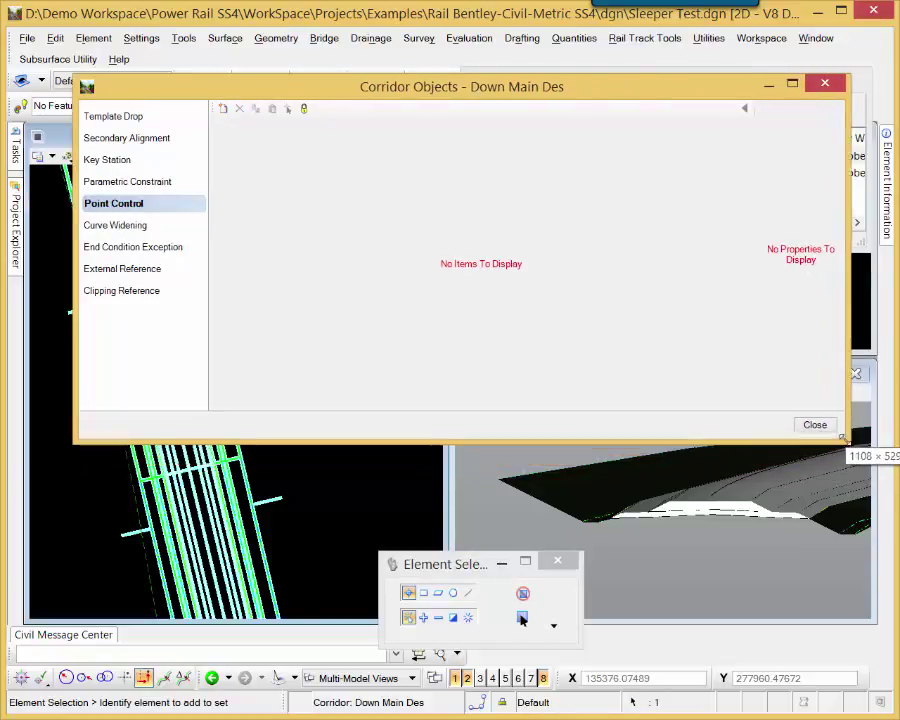
- Add a vertical Cant control with C, L and R cant points on Down Main Des, priority 1
{"action": "left_click", "coordinate": [223, 108]}
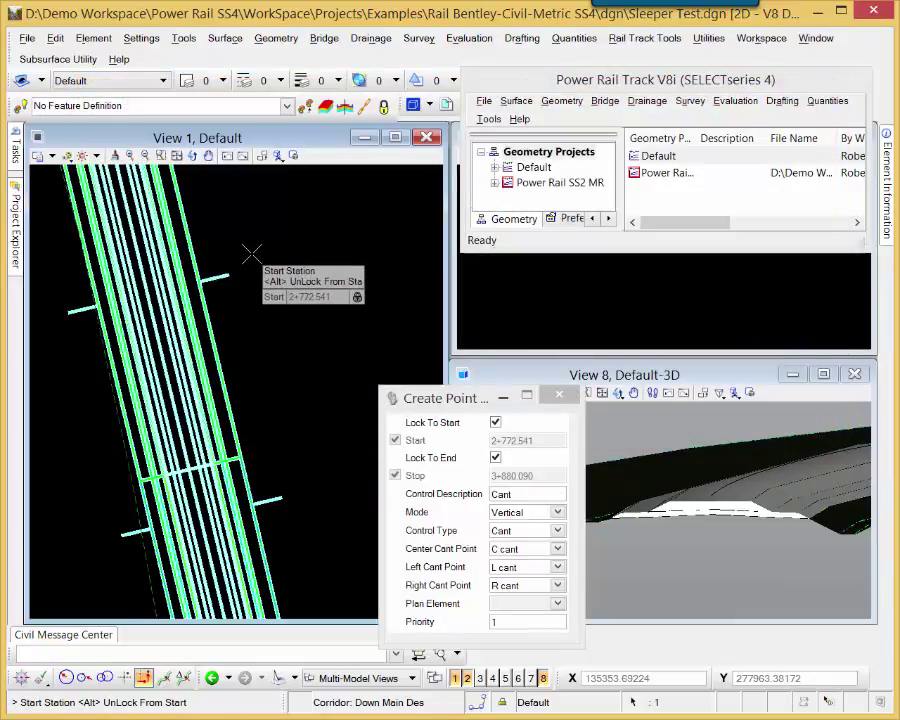
{"action": "left_click", "coordinate": [280, 252]}
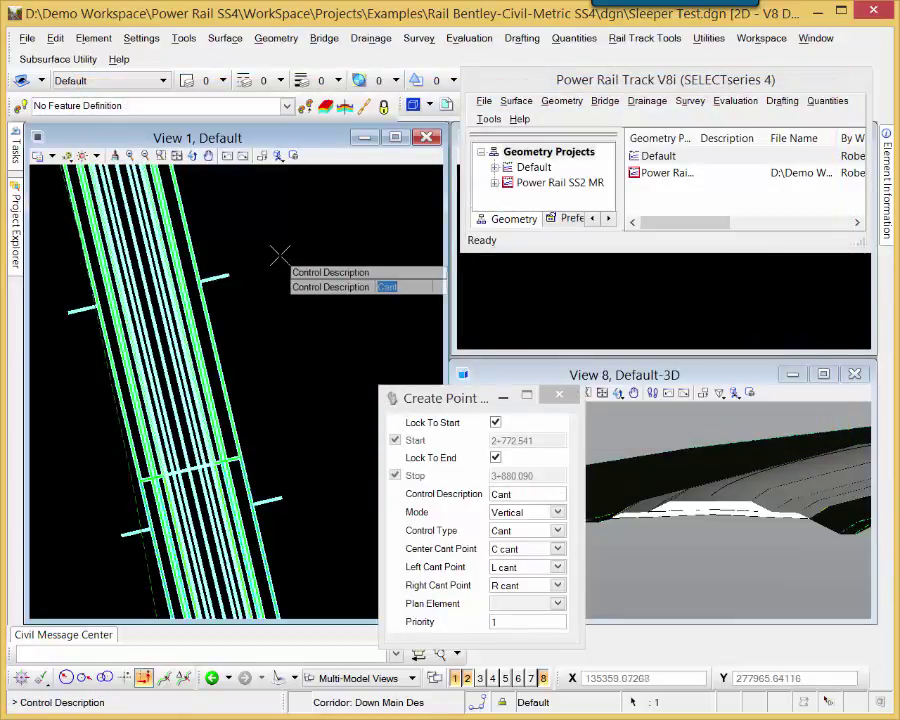
{"action": "left_click", "coordinate": [280, 255]}
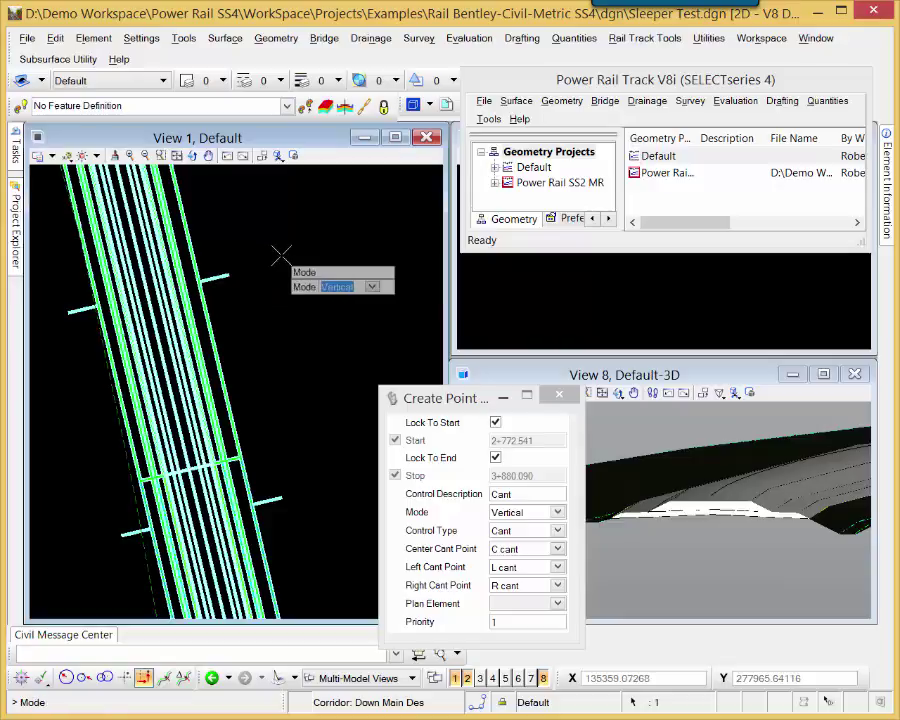
{"action": "left_click", "coordinate": [281, 256]}
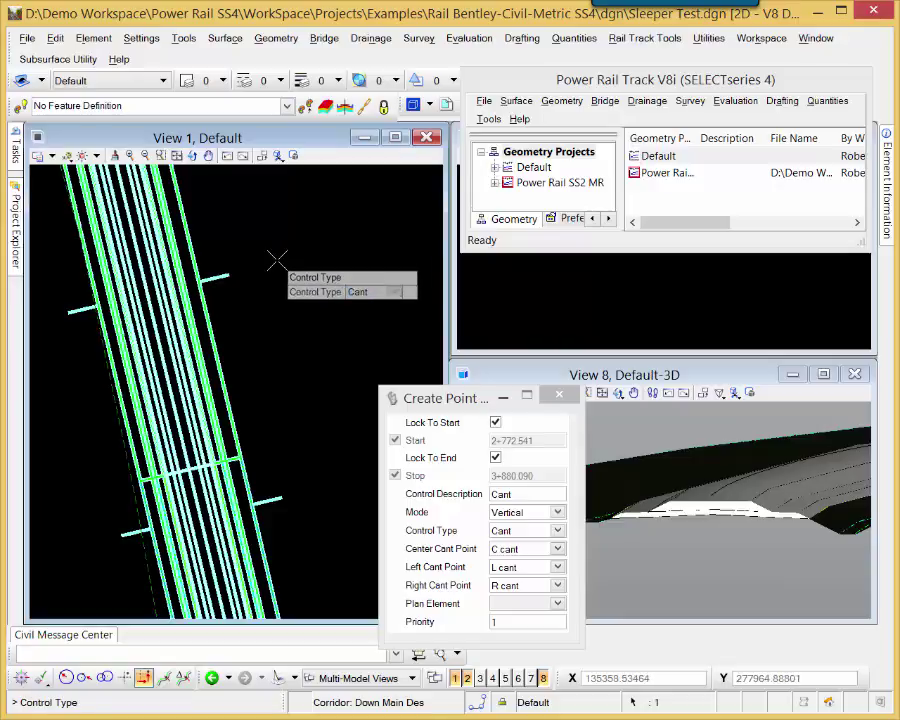
{"action": "left_click", "coordinate": [278, 259]}
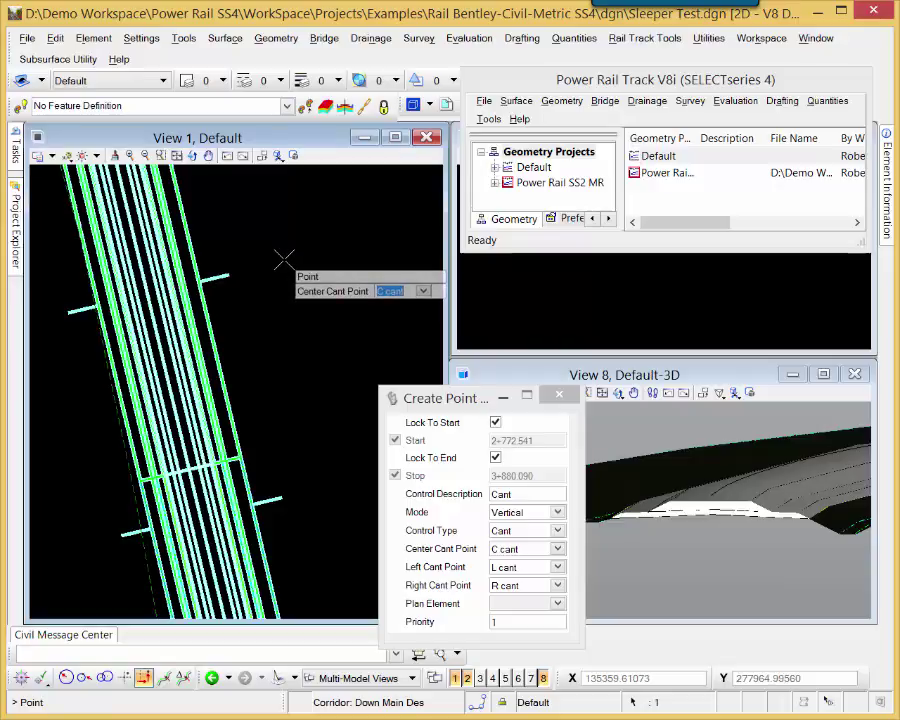
{"action": "left_click", "coordinate": [284, 259]}
{"action": "left_click", "coordinate": [284, 259]}
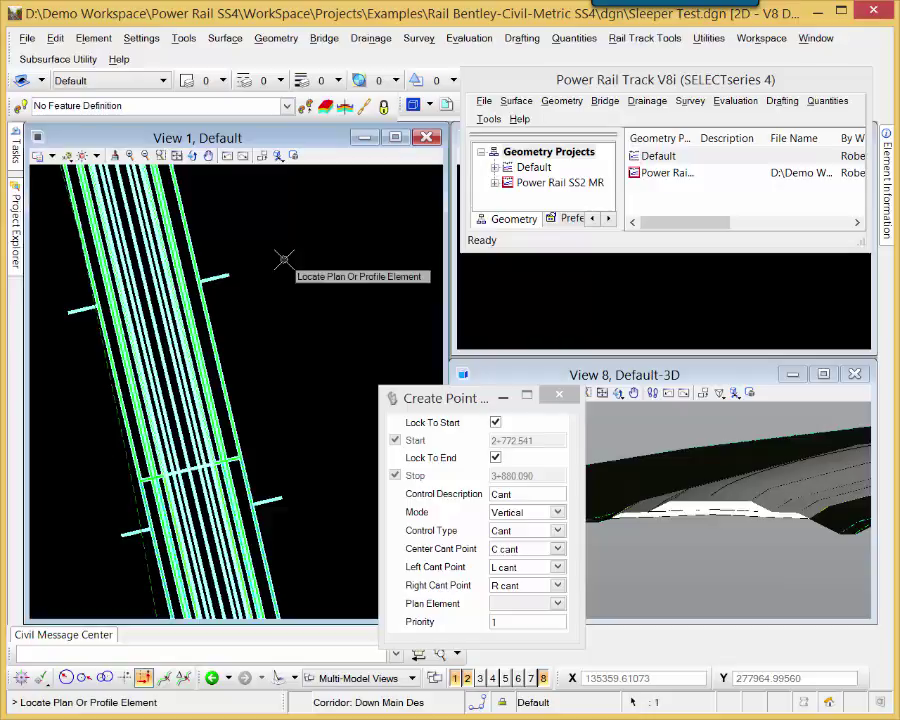
{"action": "left_click", "coordinate": [151, 301]}
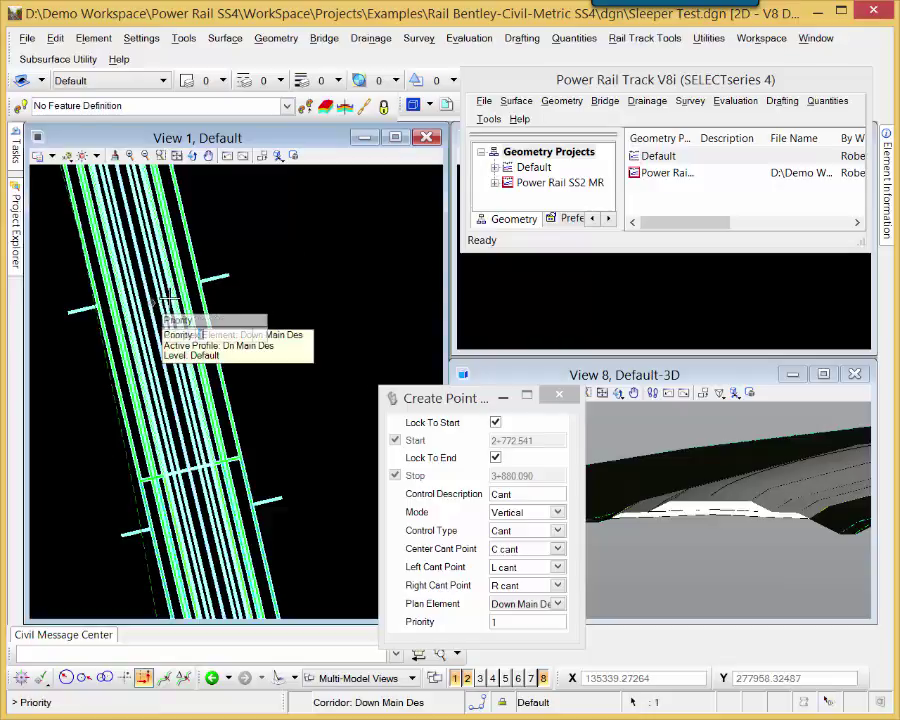
{"action": "left_click", "coordinate": [257, 234]}
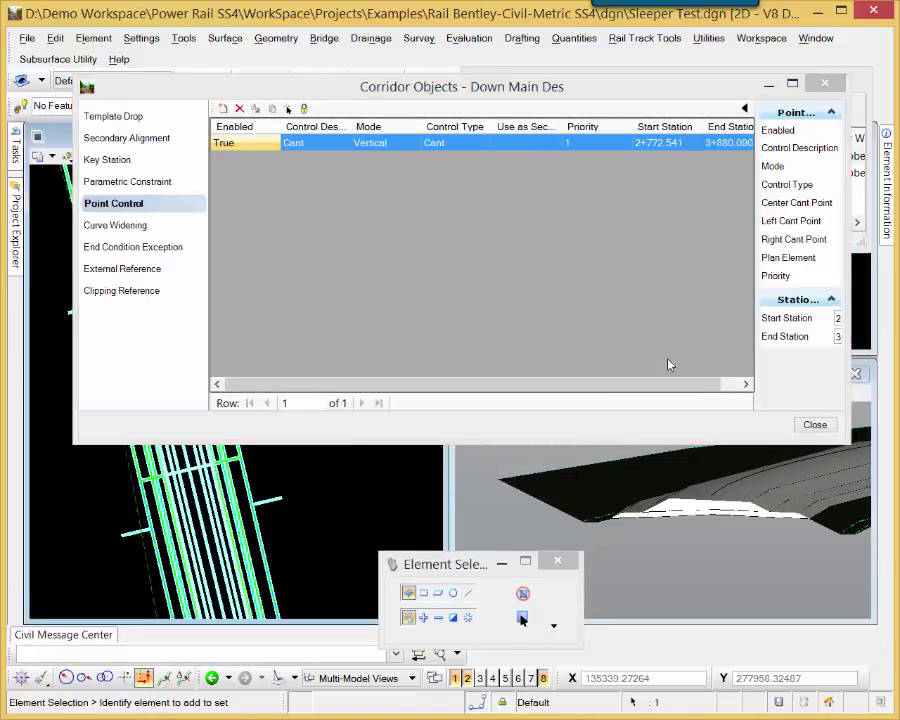
- Close Corridor Objects and hide the project explorer with Explorer Show/Hide
{"action": "left_click", "coordinate": [813, 426]}
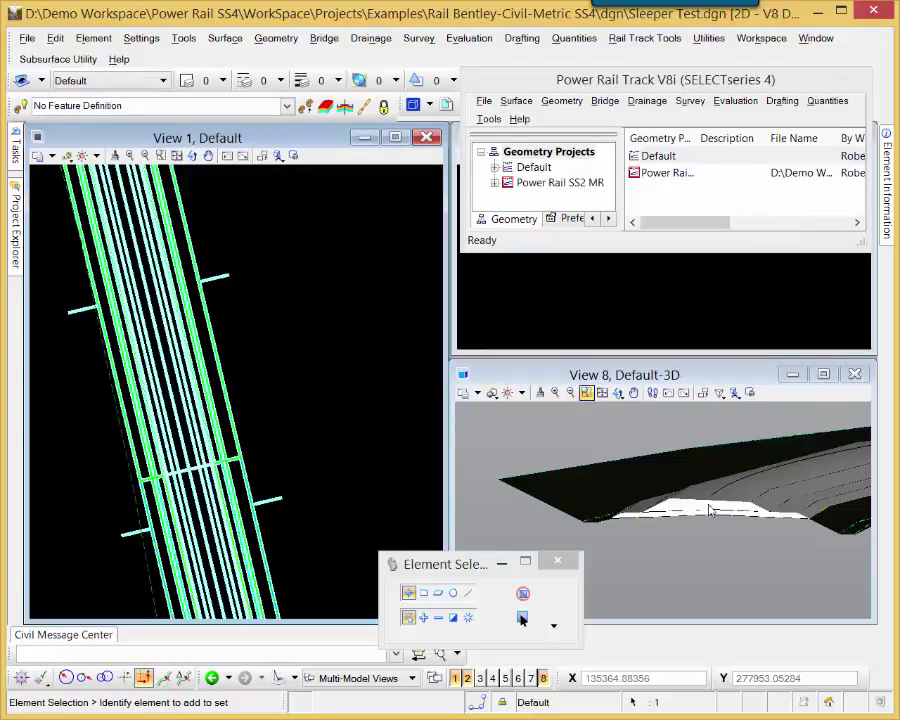
{"action": "scroll", "coordinate": [712, 507], "scroll_direction": "up", "scroll_amount": 2}
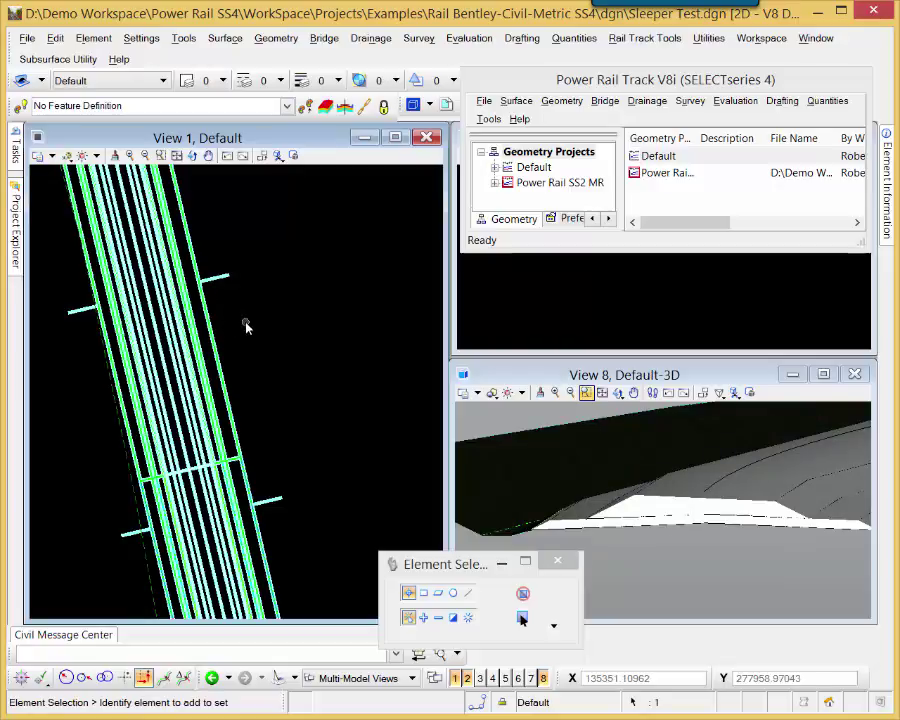
{"action": "right_click", "coordinate": [291, 293]}
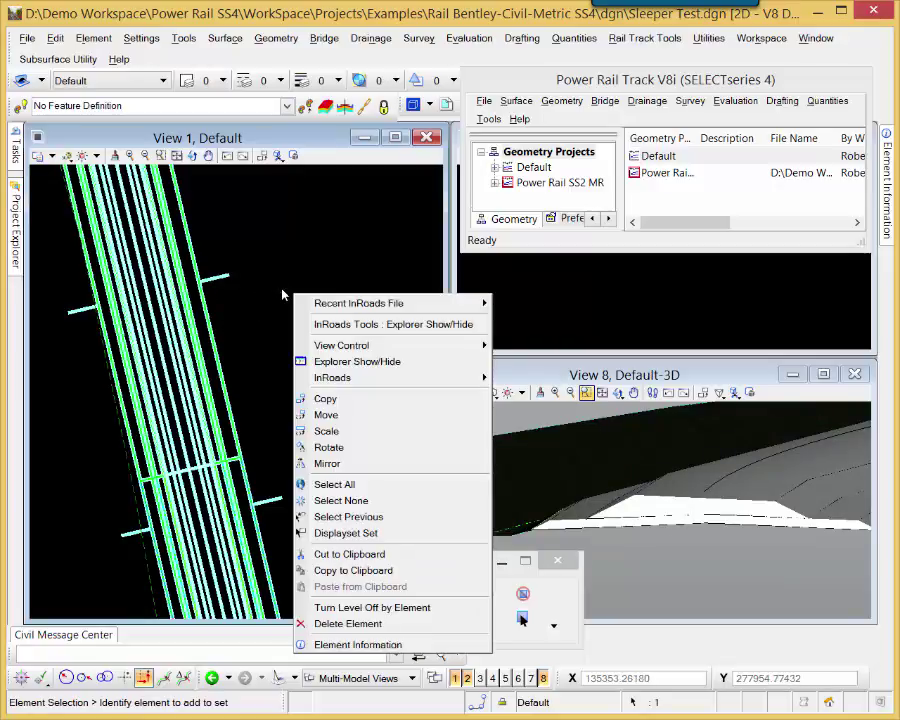
{"action": "left_click", "coordinate": [375, 326]}
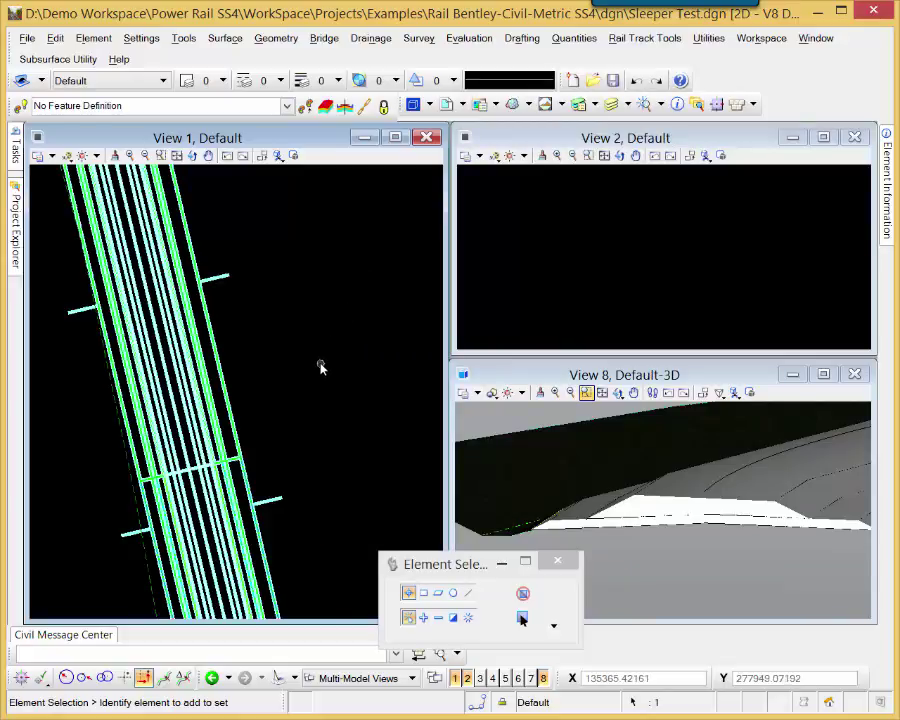
- Display the Default-3D model in View 1 and frame the track alignment
{"action": "scroll", "coordinate": [323, 368], "scroll_direction": "down", "scroll_amount": 3}
{"action": "scroll", "coordinate": [318, 366], "scroll_direction": "down", "scroll_amount": 2}
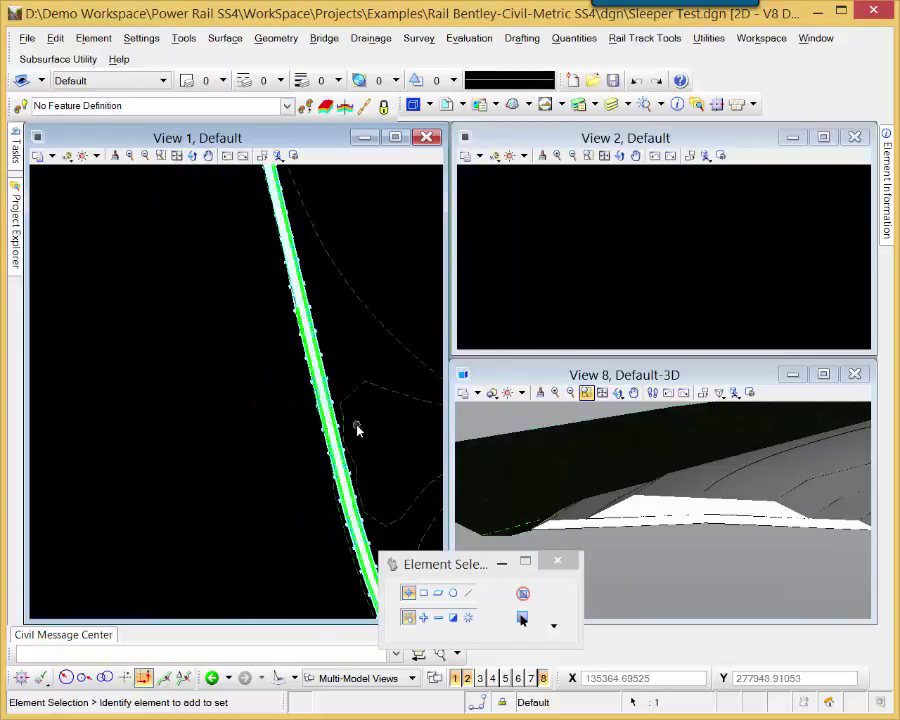
{"action": "middle_click_drag", "start_coordinate": [357, 426], "coordinate": [235, 360]}
{"action": "left_click", "coordinate": [52, 157]}
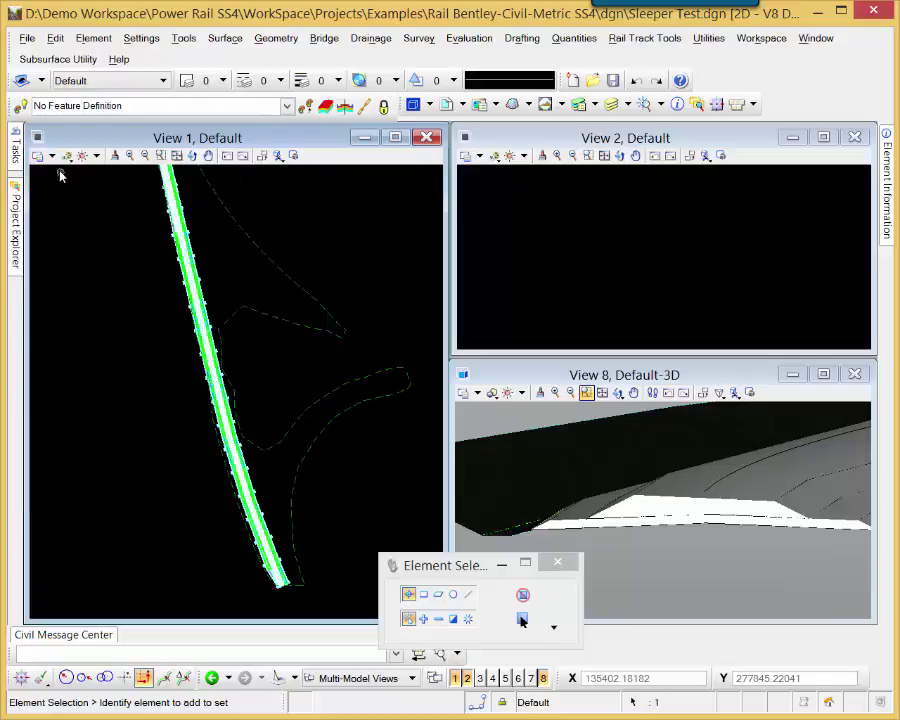
{"action": "left_click", "coordinate": [40, 157]}
{"action": "left_click", "coordinate": [52, 158]}
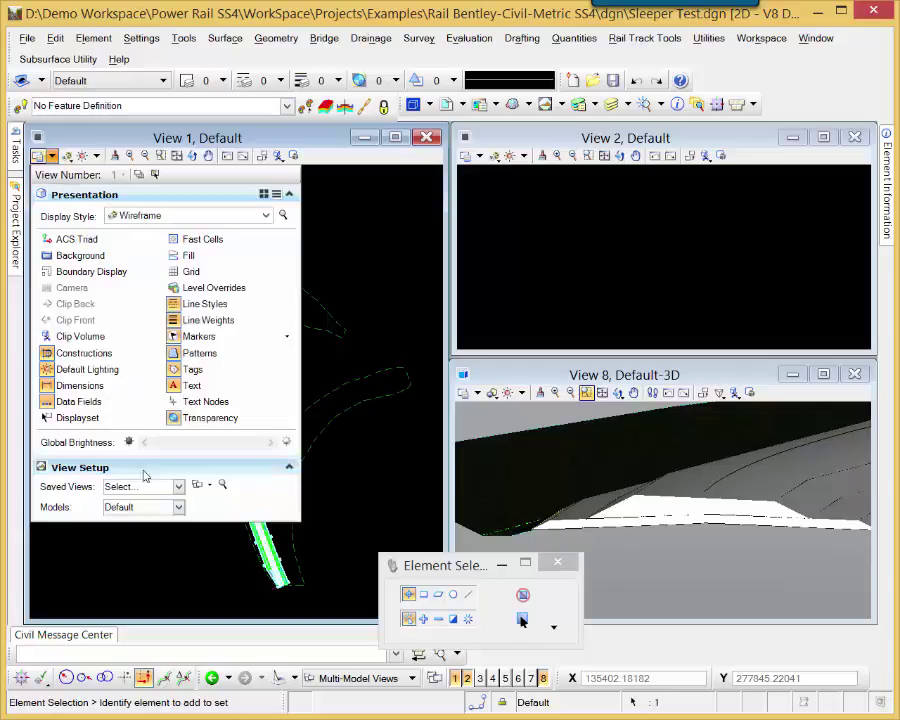
{"action": "left_click", "coordinate": [177, 508]}
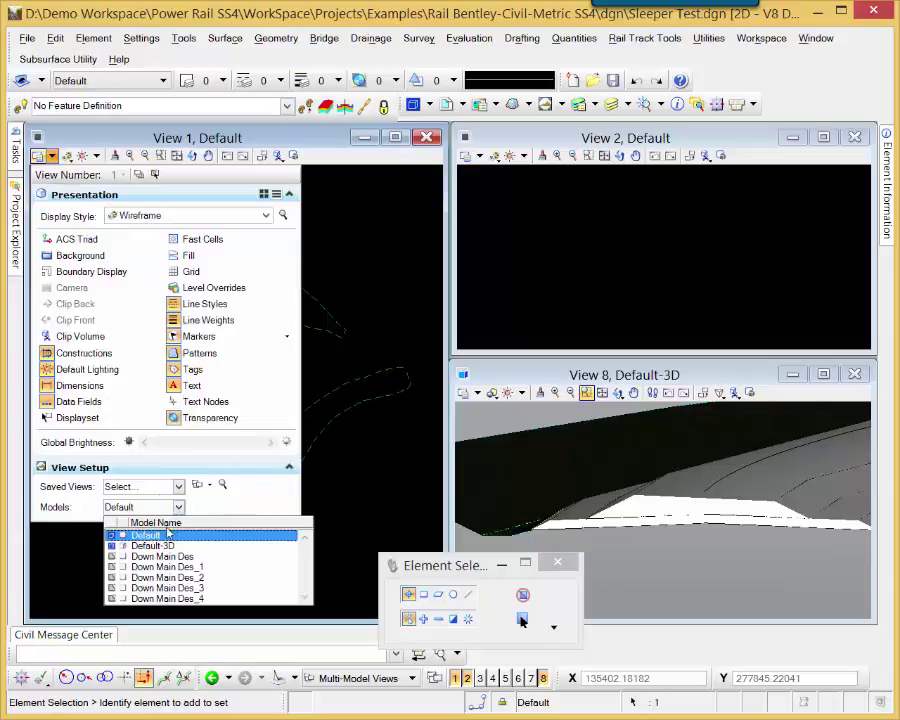
{"action": "left_click", "coordinate": [152, 548]}
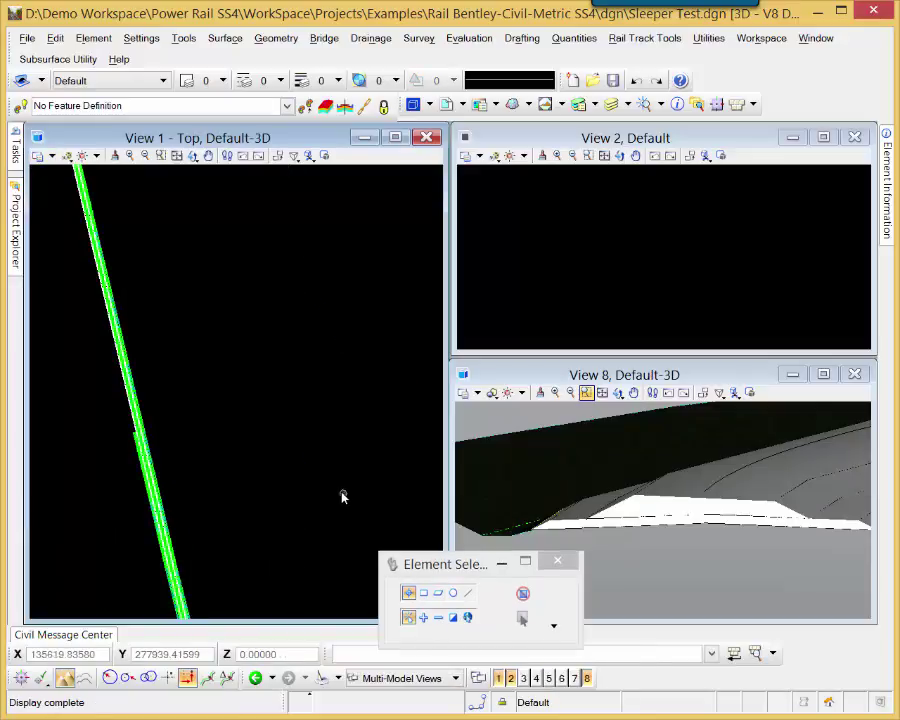
{"action": "middle_click_drag", "start_coordinate": [297, 507], "coordinate": [273, 236]}
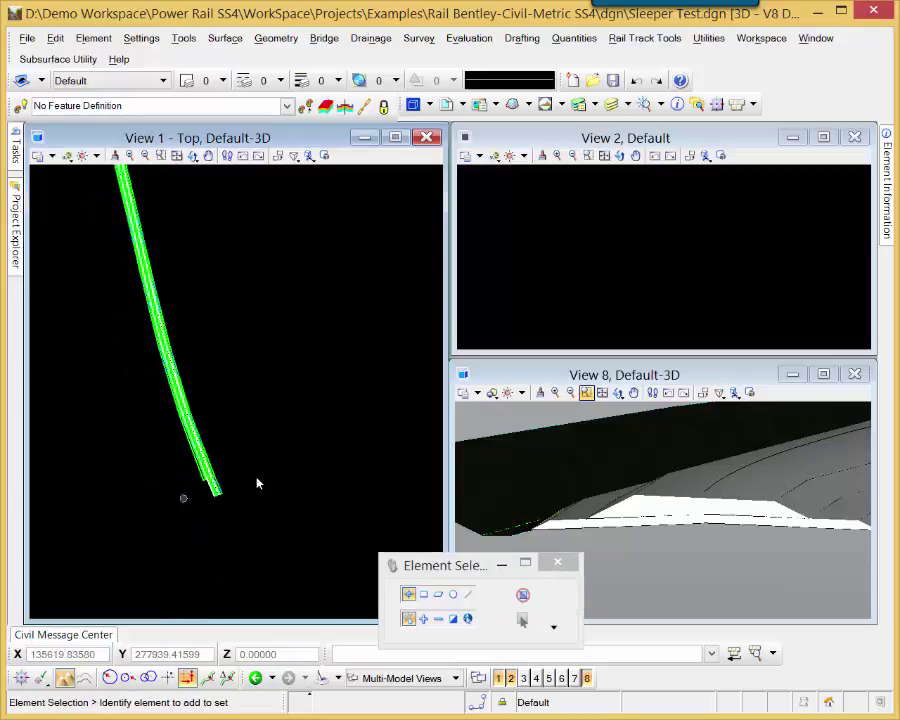
{"action": "scroll", "coordinate": [216, 490], "scroll_direction": "up", "scroll_amount": 1}
{"action": "scroll", "coordinate": [217, 500], "scroll_direction": "up", "scroll_amount": 2}
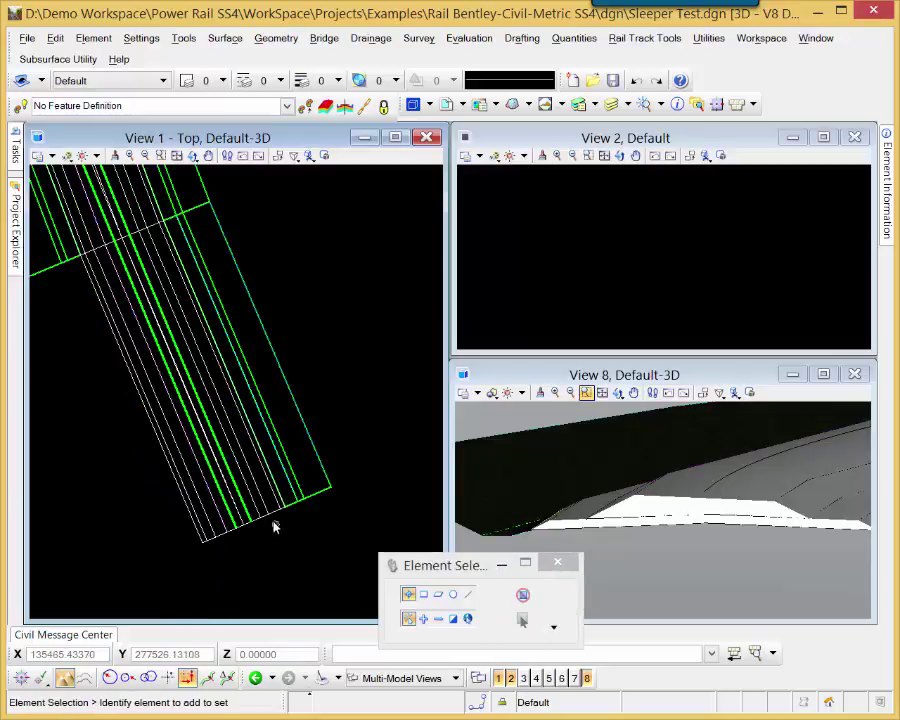
{"action": "scroll", "coordinate": [274, 525], "scroll_direction": "up", "scroll_amount": 1}
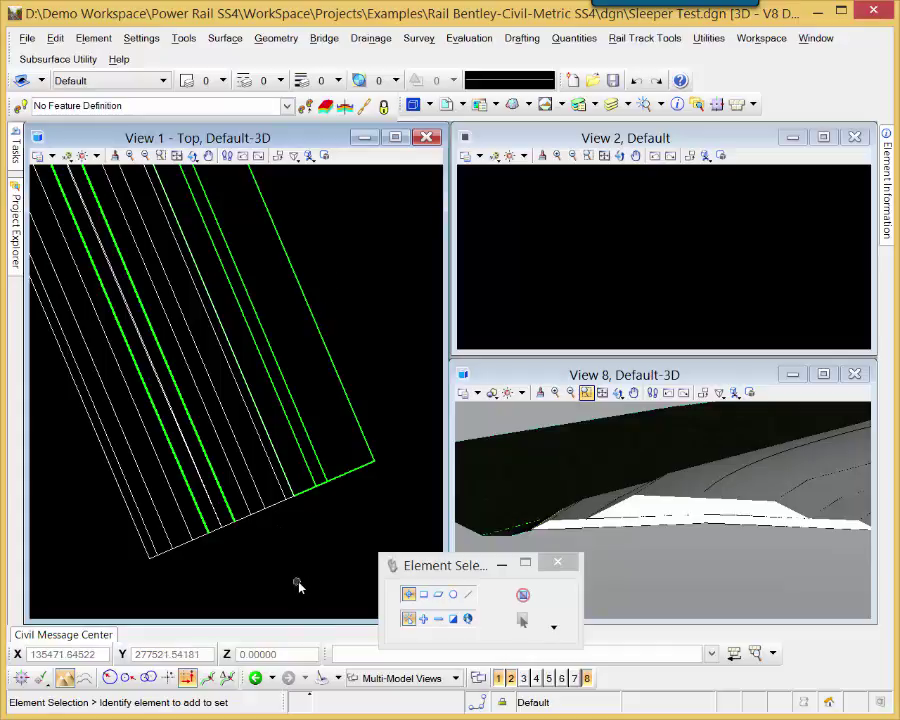
- Open View 5 and position and resize it beside View 1
{"action": "left_click", "coordinate": [548, 678]}
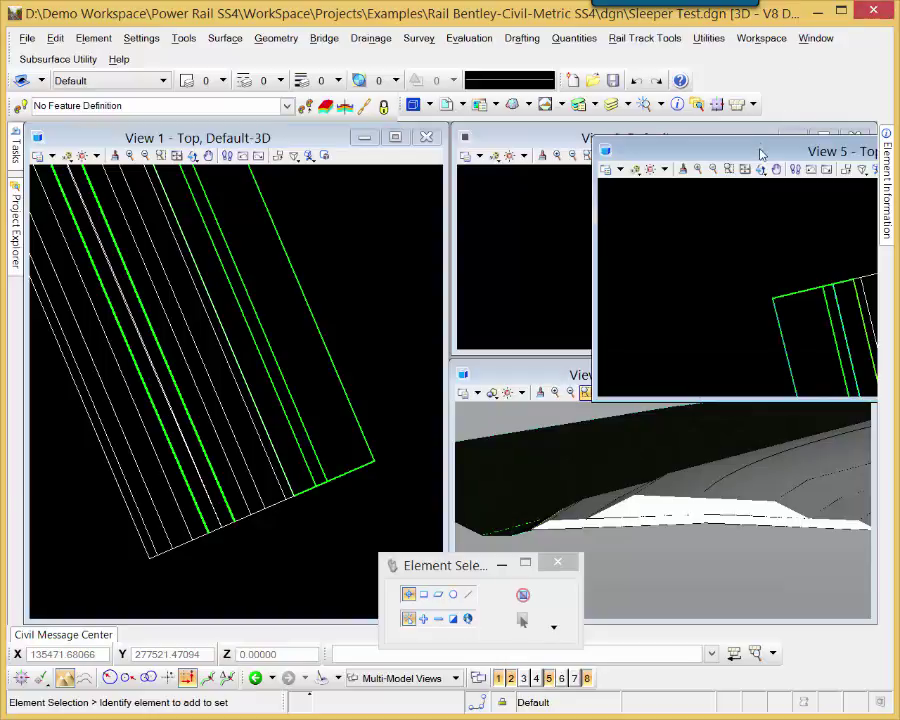
{"action": "mouse_move", "coordinate": [761, 150]}
{"action": "left_mouse_down"}
{"action": "mouse_move", "coordinate": [397, 160]}
{"action": "mouse_move", "coordinate": [364, 152]}
{"action": "left_mouse_up"}
{"action": "left_click_drag", "start_coordinate": [201, 406], "coordinate": [330, 460]}
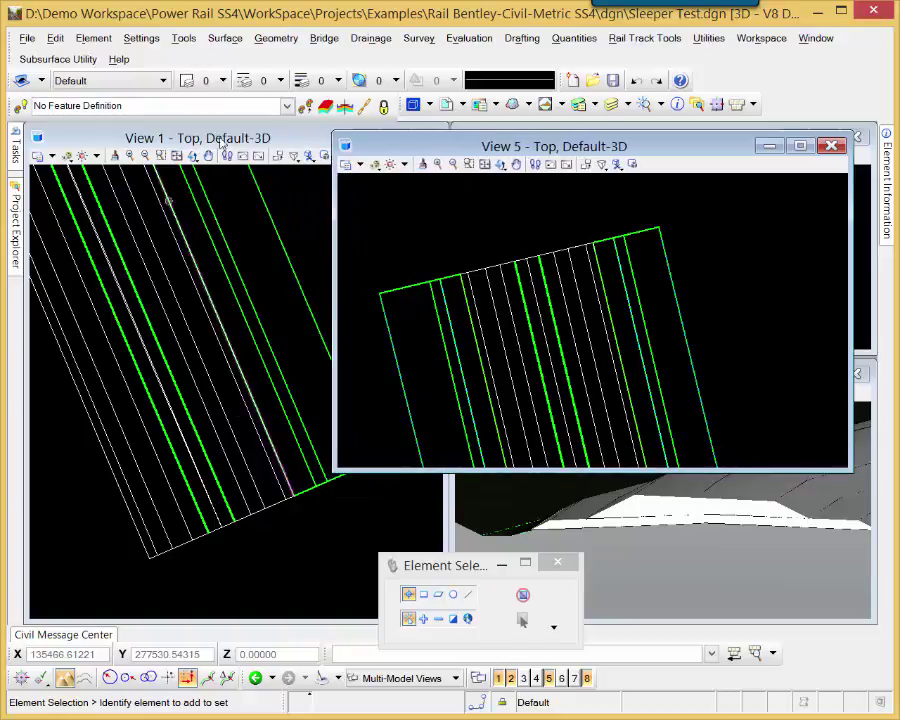
{"action": "left_click", "coordinate": [298, 556]}
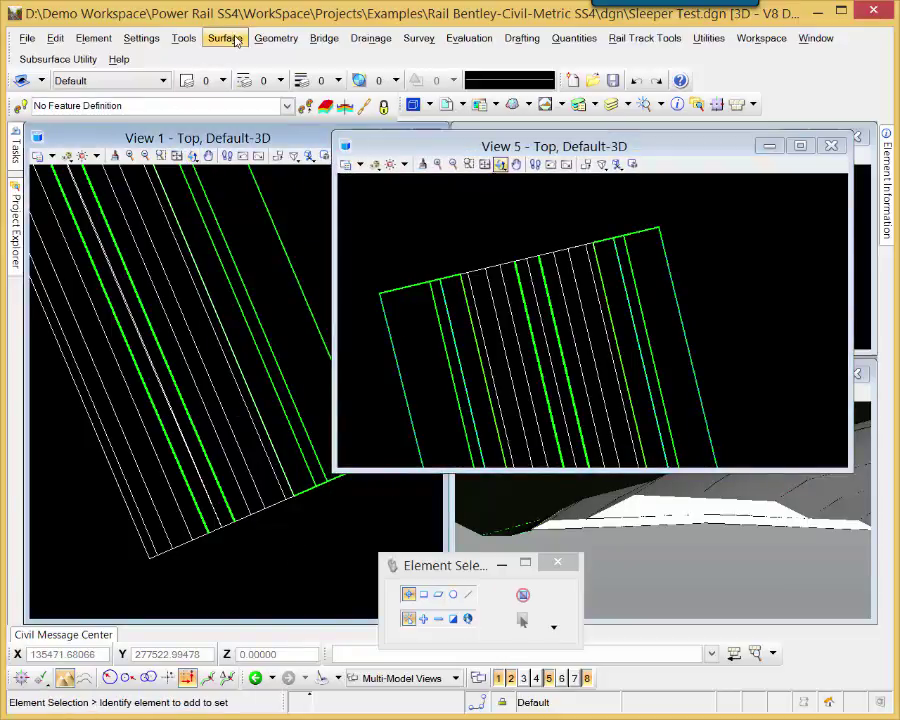
- Start the Populate Single tool with Sleeper content from the visualization tools
{"action": "left_click", "coordinate": [184, 40]}
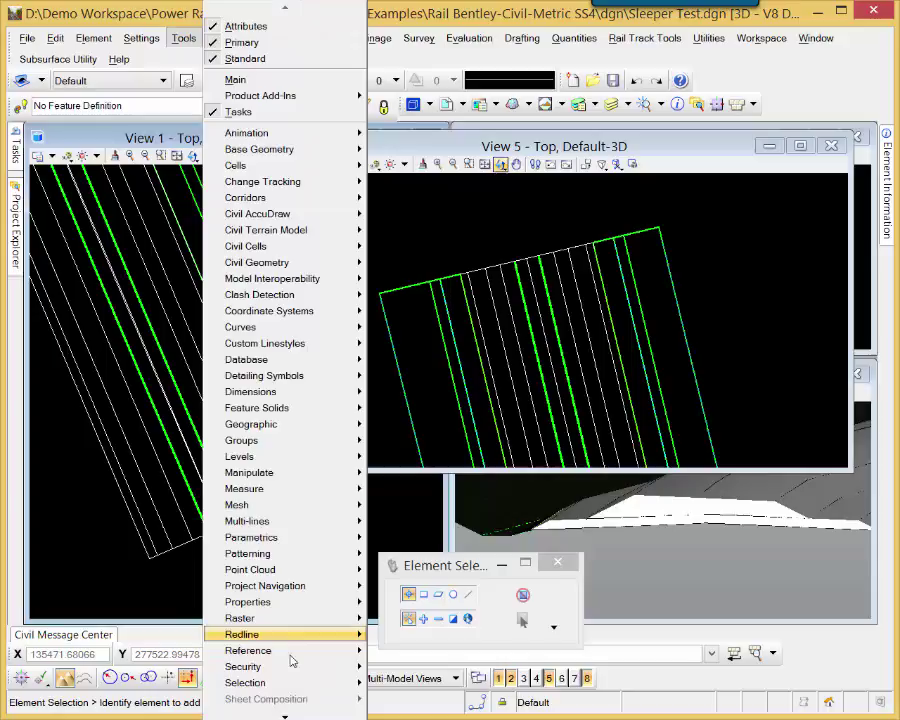
{"action": "mouse_move", "coordinate": [270, 664]}
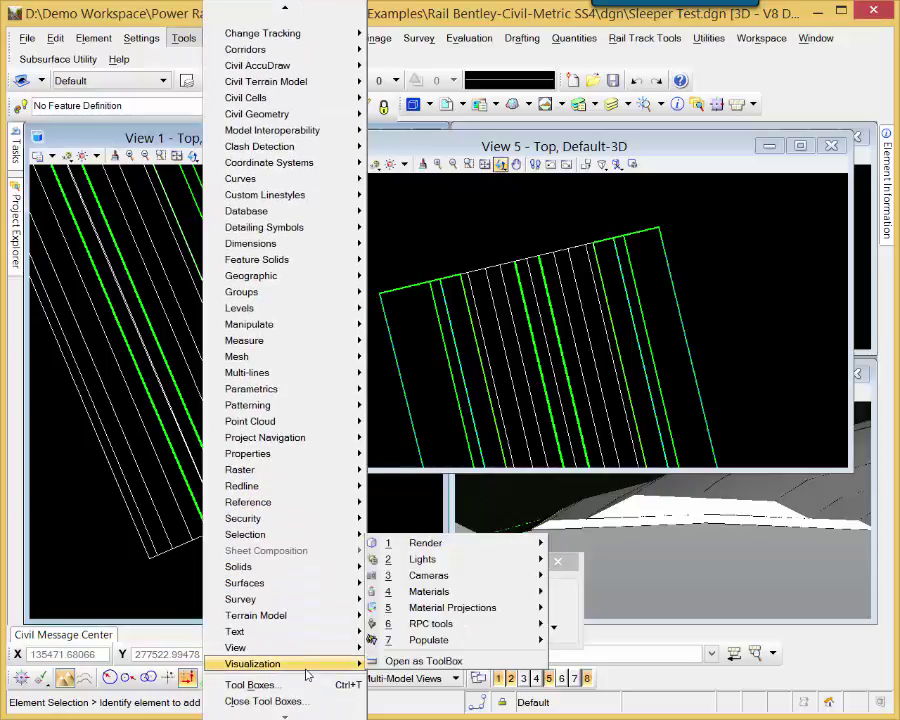
{"action": "mouse_move", "coordinate": [428, 640]}
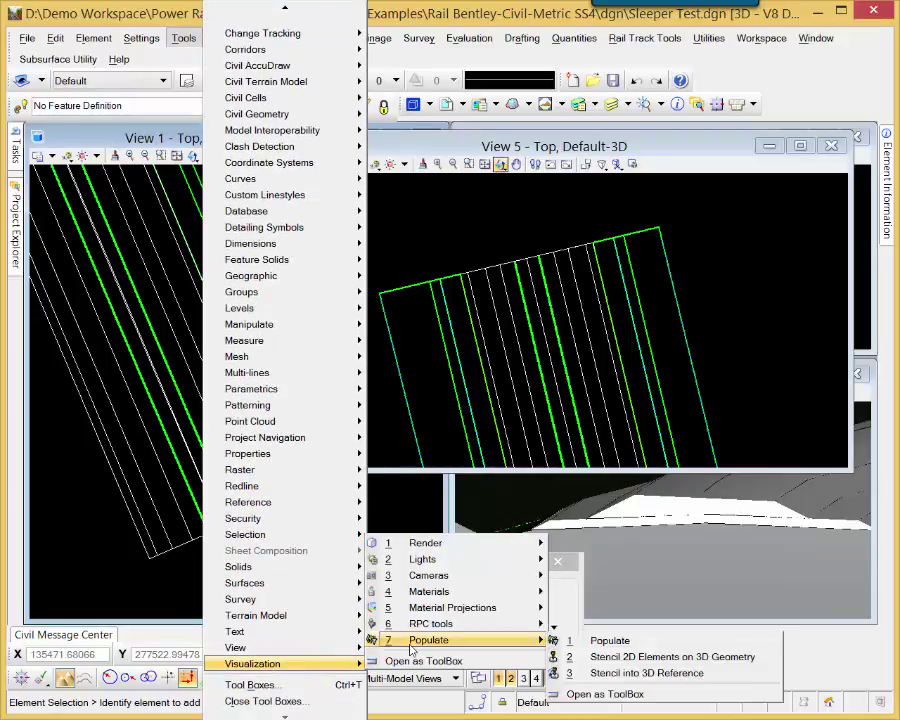
{"action": "left_click", "coordinate": [572, 641]}
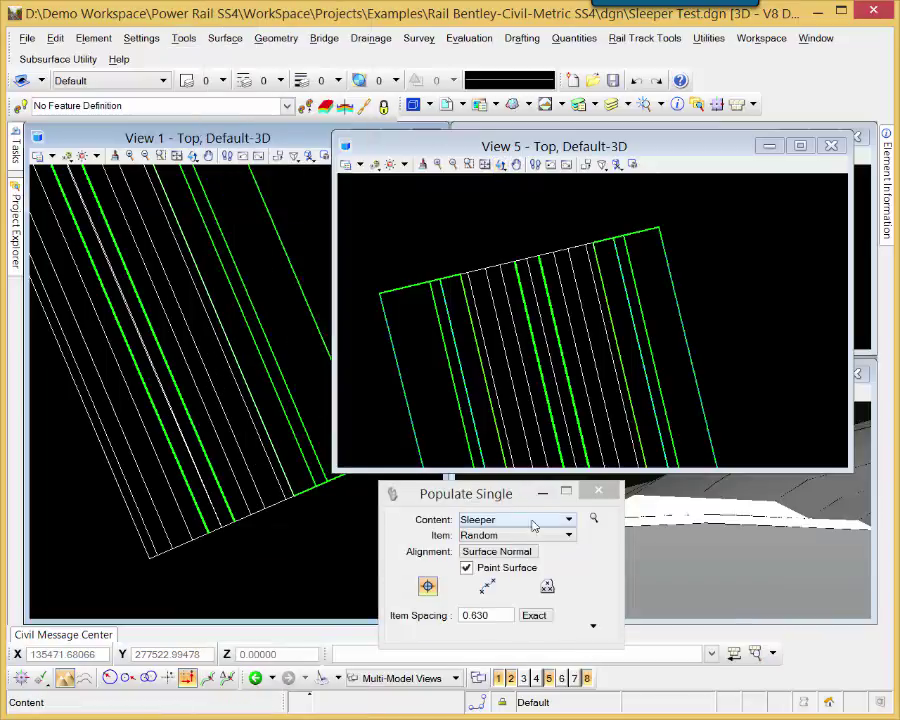
- Replace the old SLPTOR Sleeper content set with a new empty set named Sleeper
{"action": "left_click", "coordinate": [593, 518]}
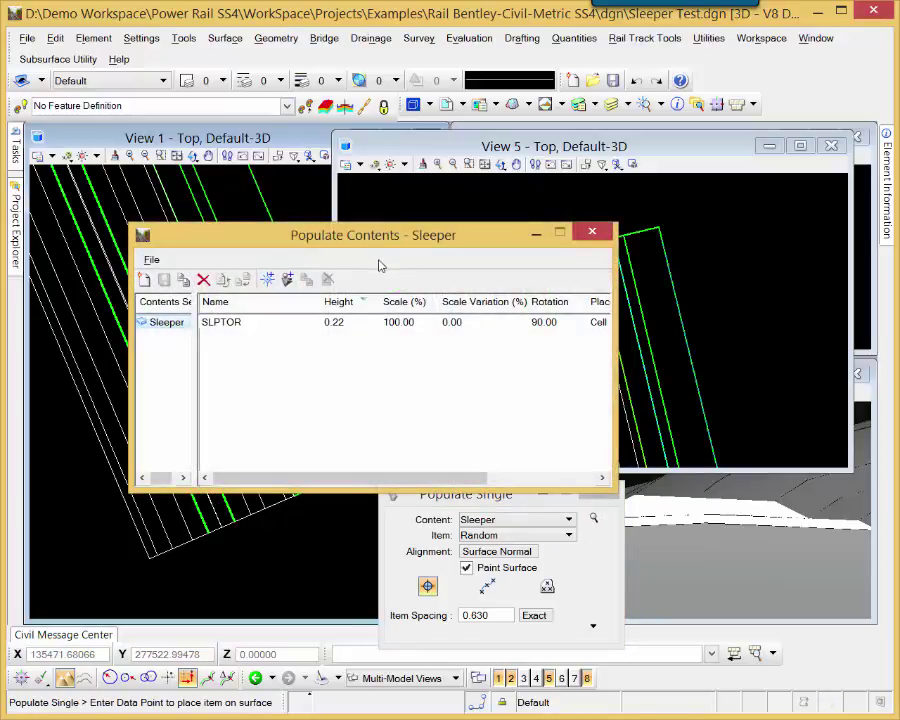
{"action": "left_click", "coordinate": [238, 322]}
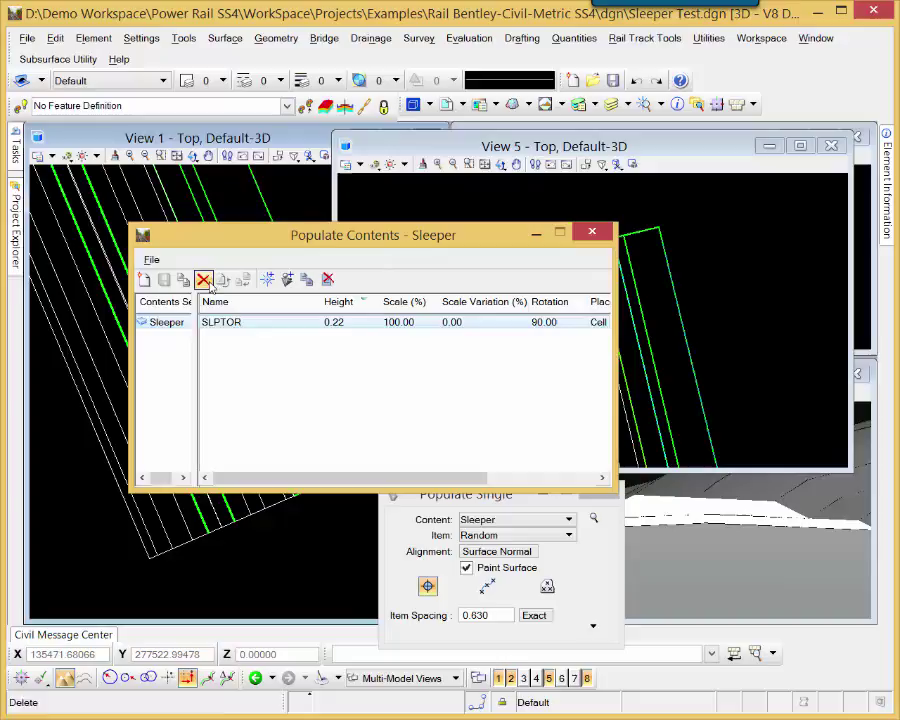
{"action": "left_click", "coordinate": [204, 280]}
{"action": "left_click", "coordinate": [145, 281]}
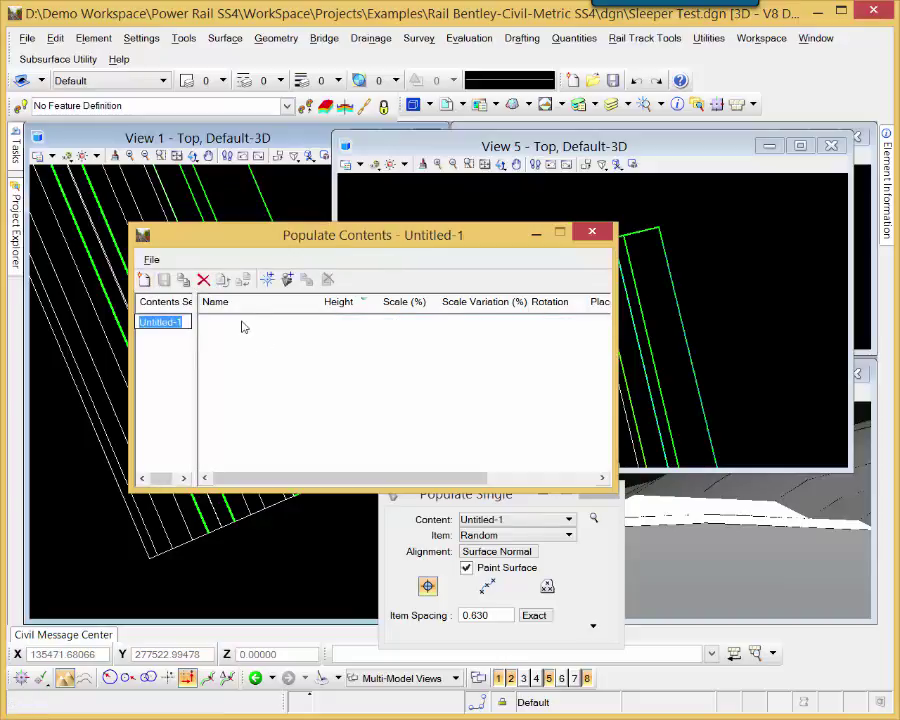
{"action": "type", "text": "Sleeper"}
{"action": "key", "text": "Return"}
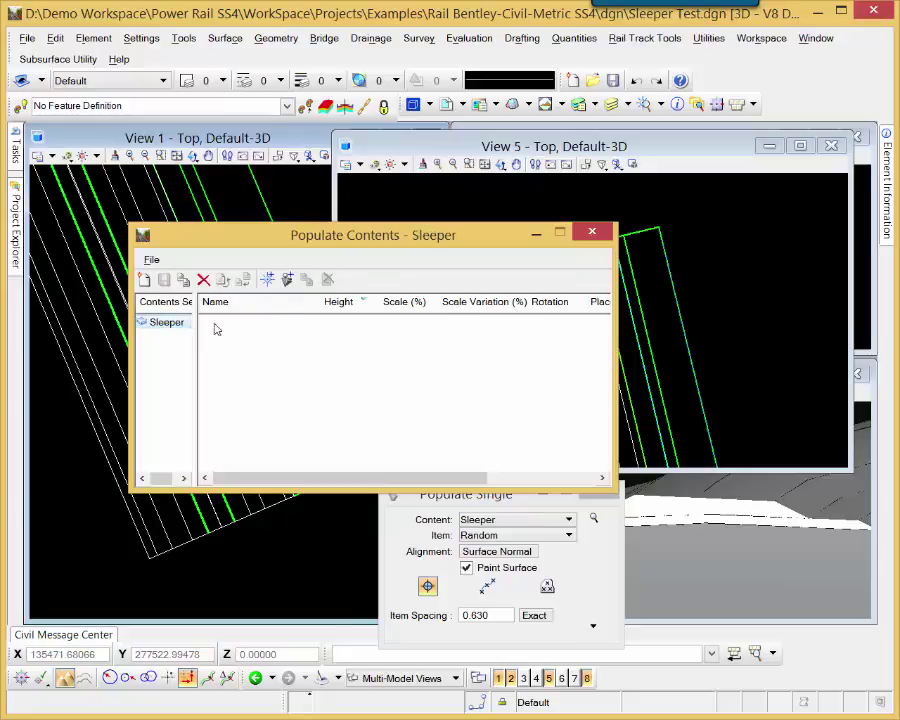
{"action": "left_click", "coordinate": [267, 281]}
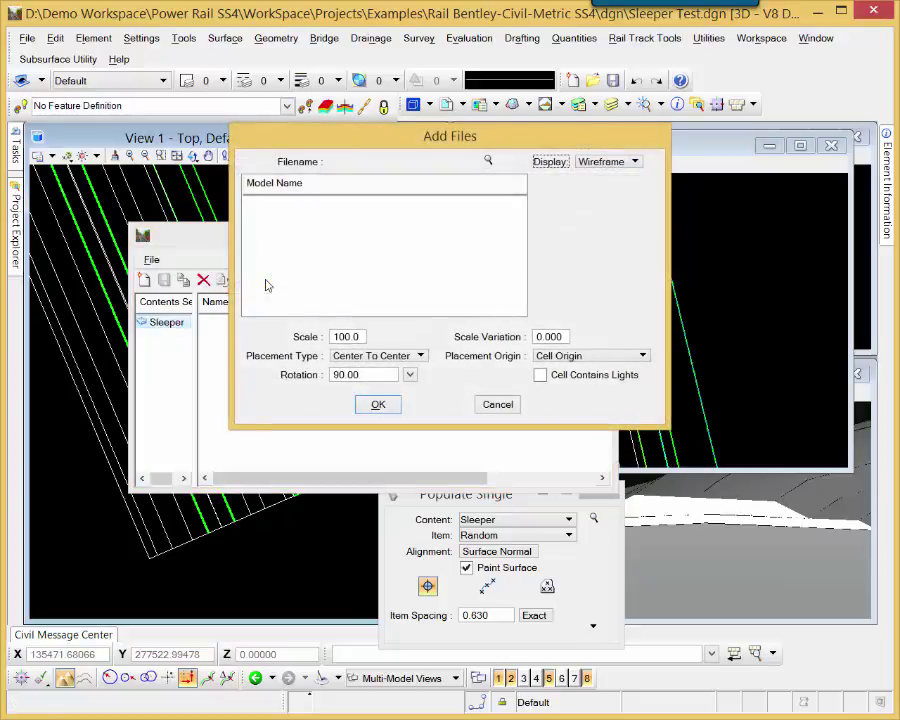
- Add the SLPTOR cell from Sleeper-SAT SB12.dgn to the Sleeper set at 90 rotation
{"action": "left_click", "coordinate": [488, 161]}
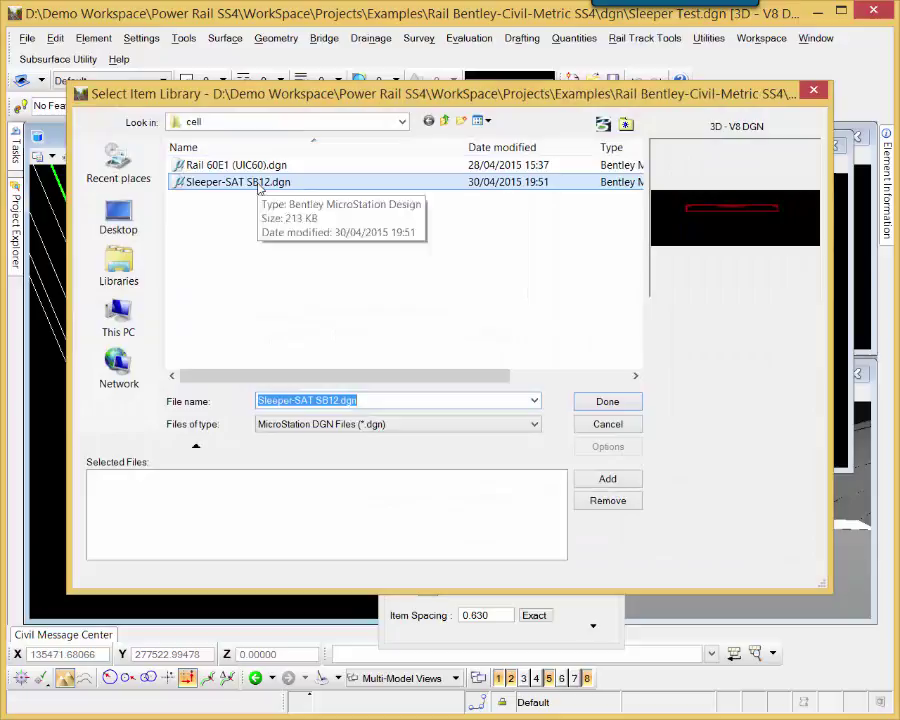
{"action": "left_click", "coordinate": [258, 186]}
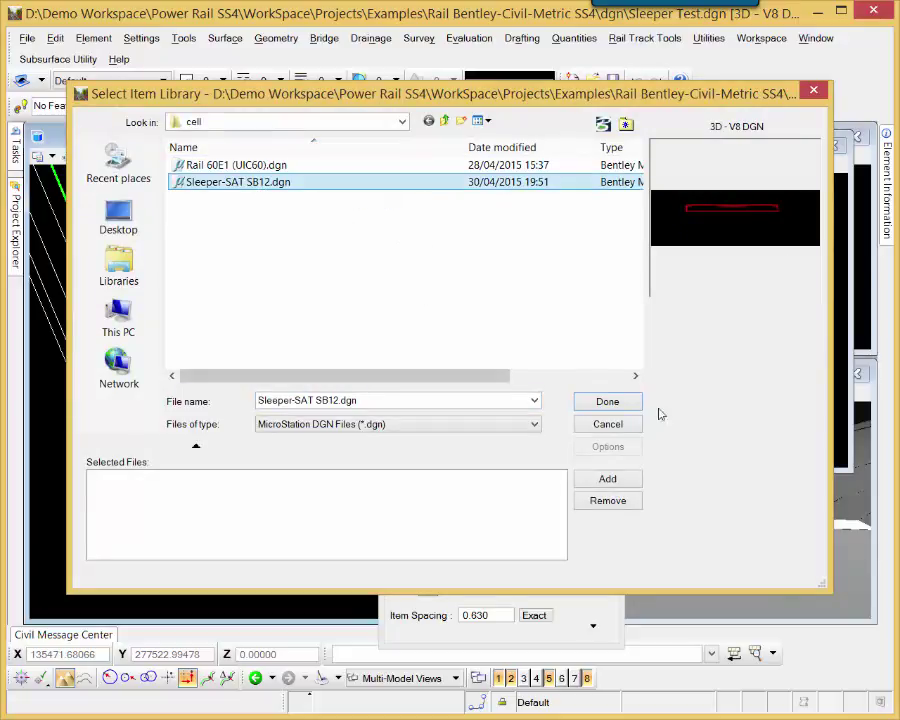
{"action": "left_click", "coordinate": [607, 401]}
{"action": "left_click", "coordinate": [276, 231]}
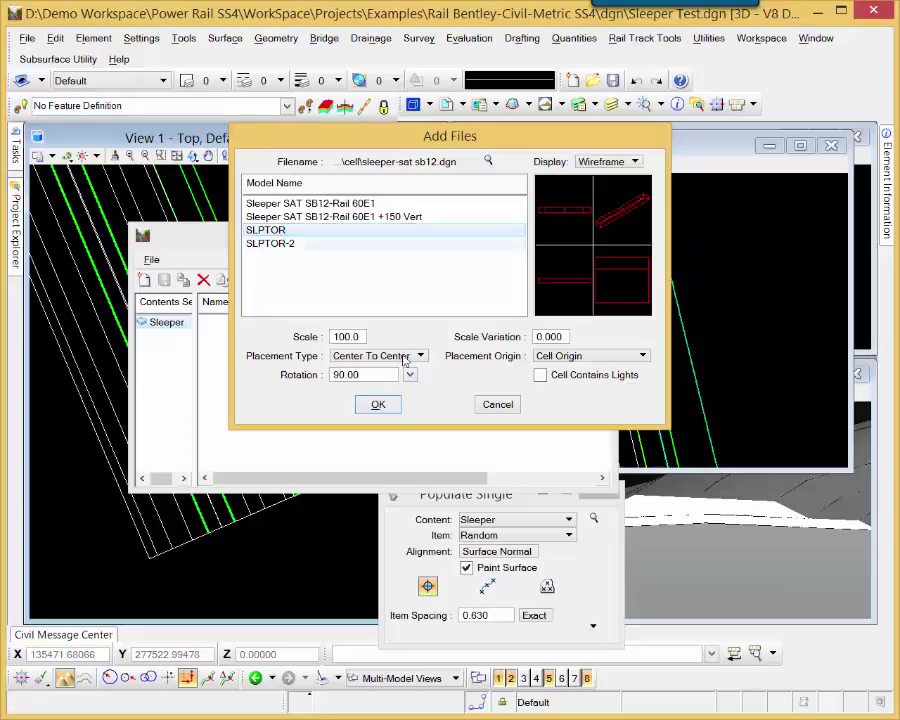
{"action": "left_click", "coordinate": [378, 405]}
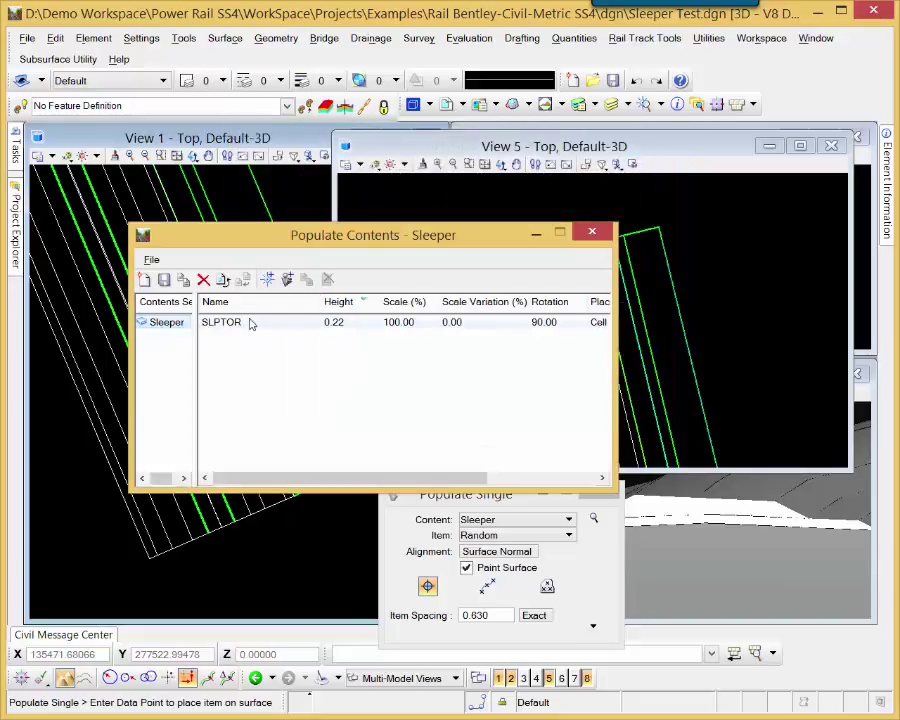
- Save the Sleeper content set and set Populate Along Path to SLPTOR sleepers
{"action": "left_click", "coordinate": [165, 281]}
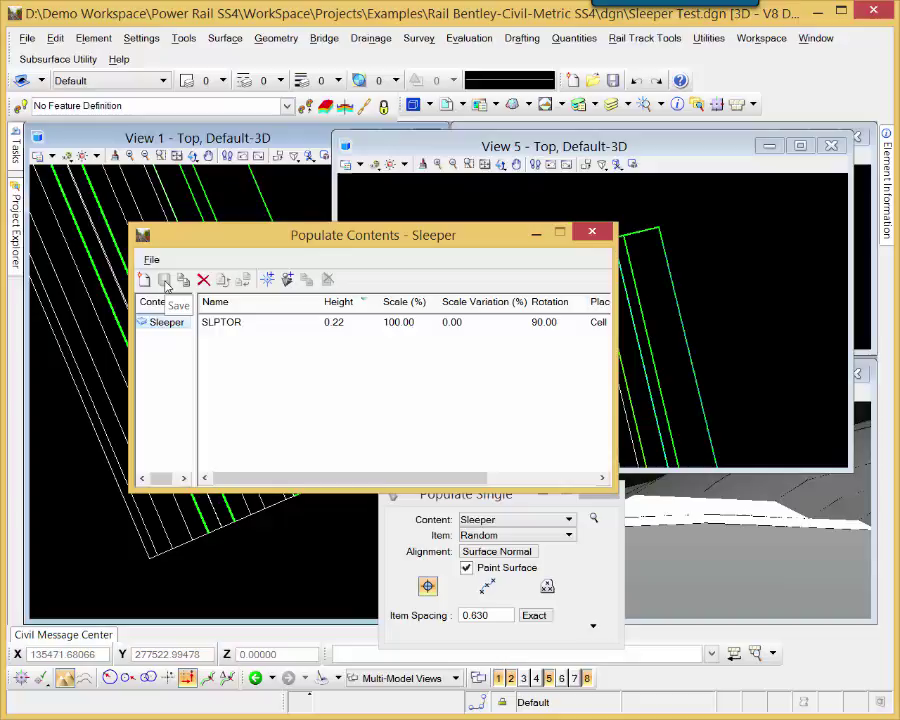
{"action": "left_click", "coordinate": [598, 232]}
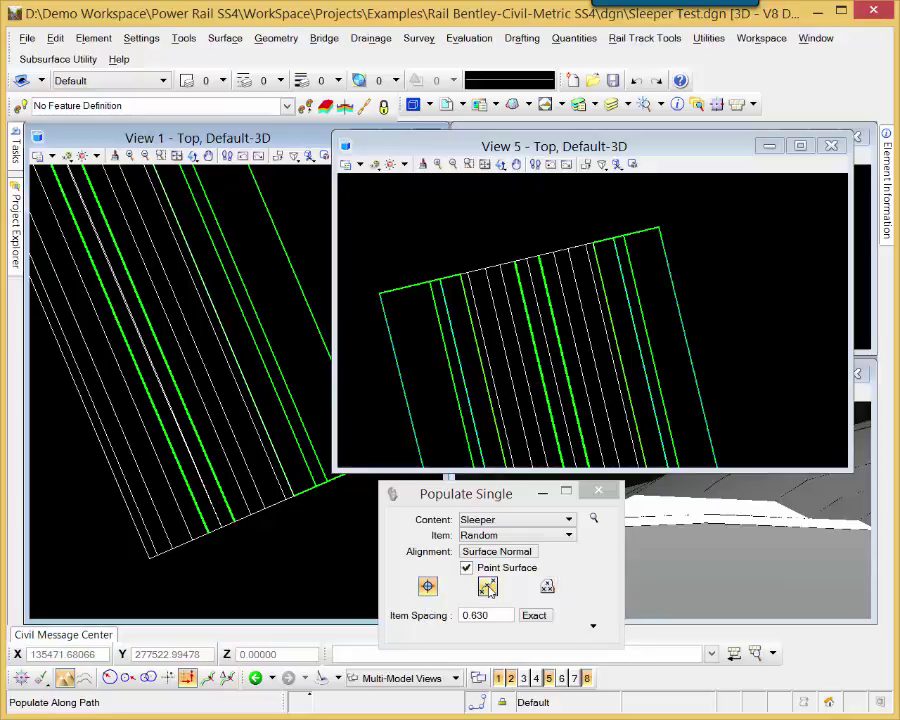
{"action": "left_click", "coordinate": [488, 588]}
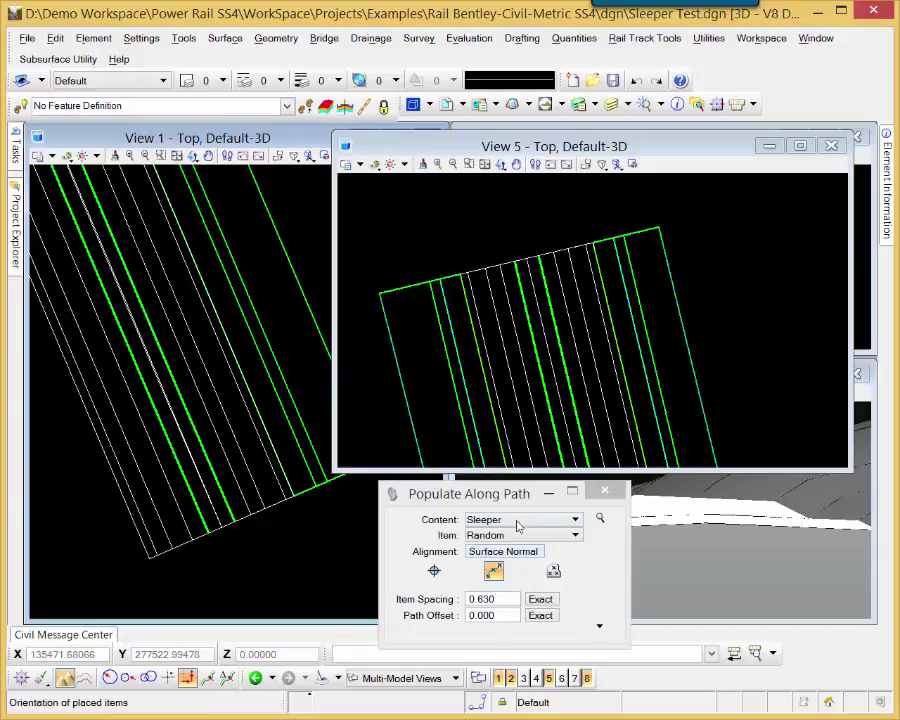
{"action": "left_click", "coordinate": [574, 537]}
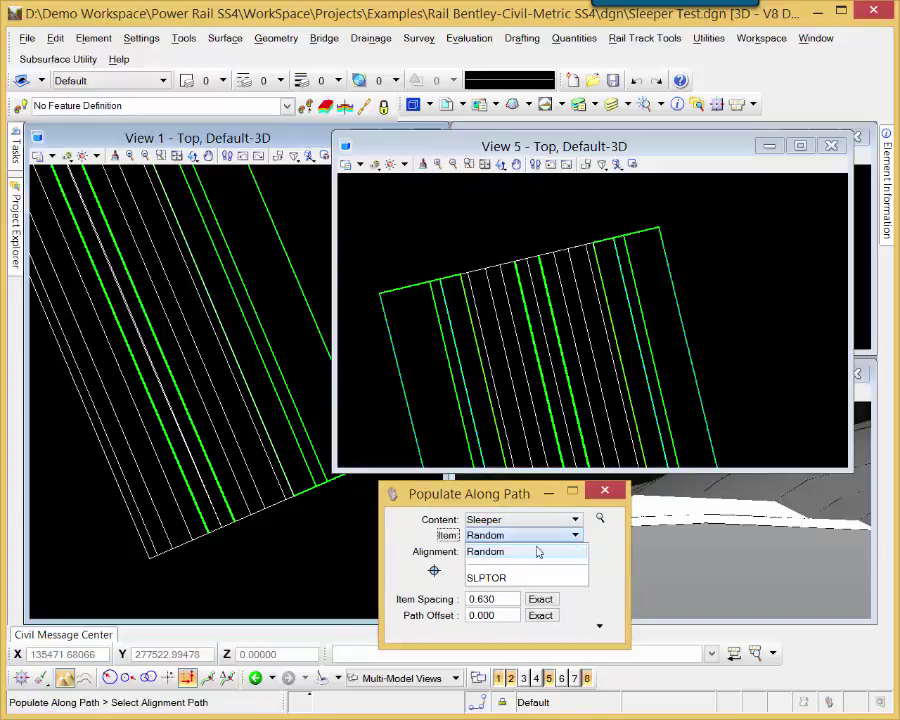
{"action": "left_click", "coordinate": [490, 579]}
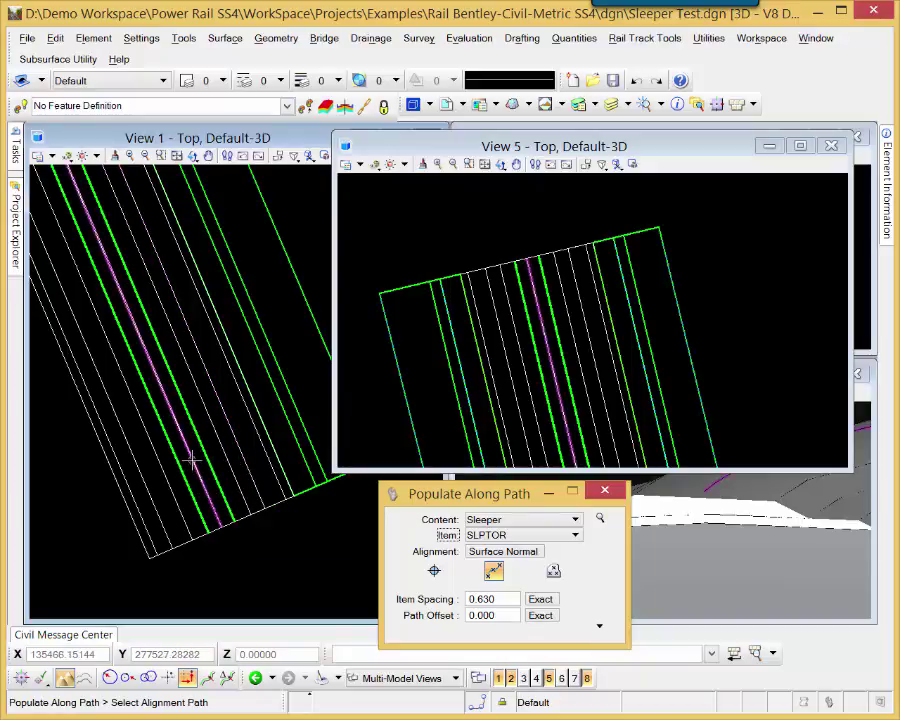
{"action": "mouse_move", "coordinate": [192, 459]}
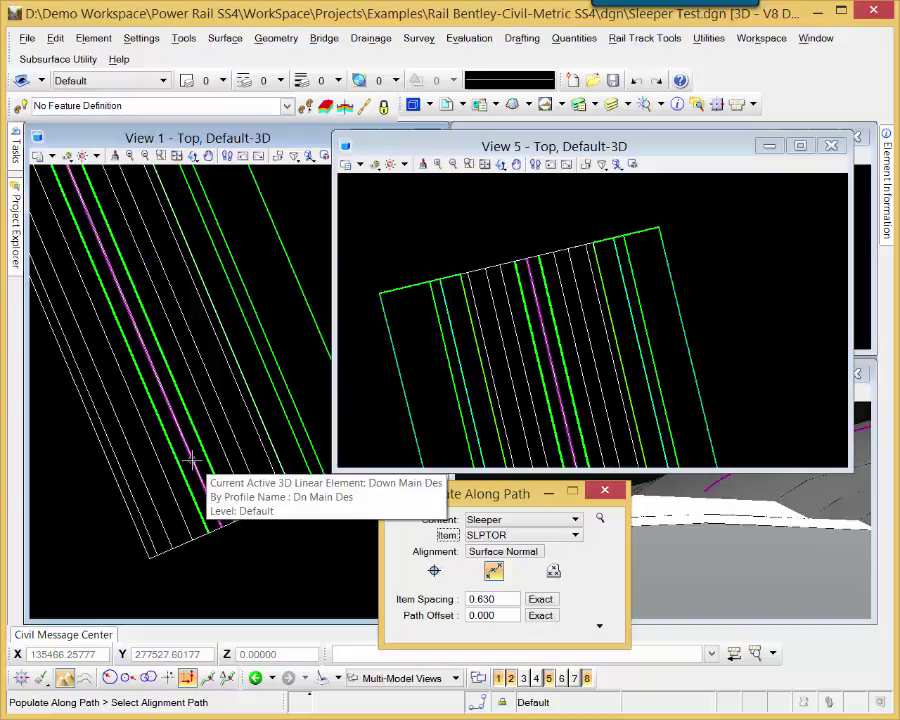
- Pick the Down Main Des alignment as the path, then cancel without placing sleepers
{"action": "left_click", "coordinate": [192, 459]}
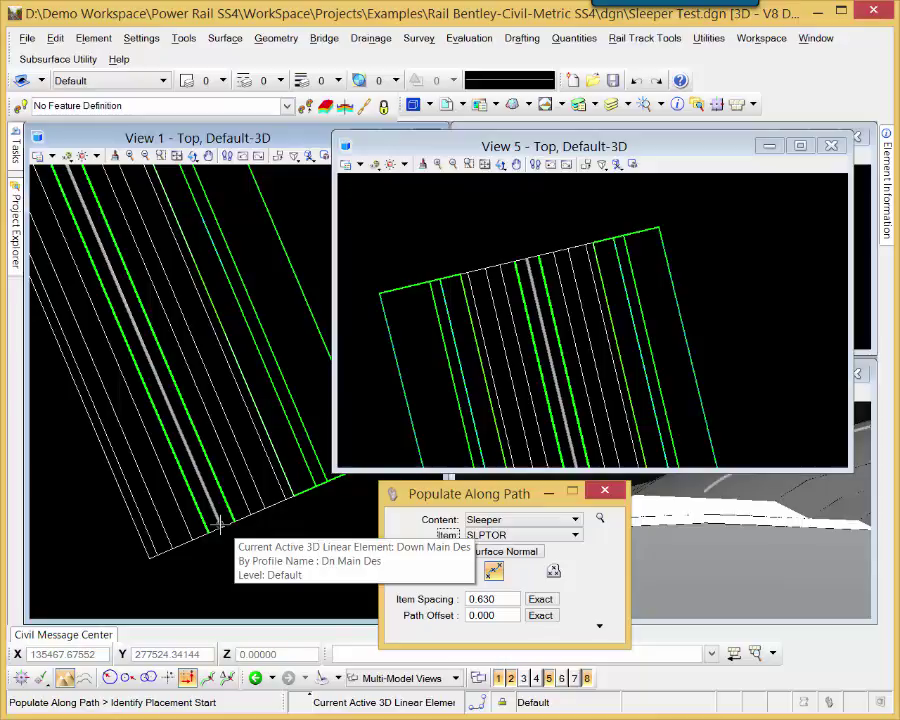
{"action": "key", "text": "Escape"}
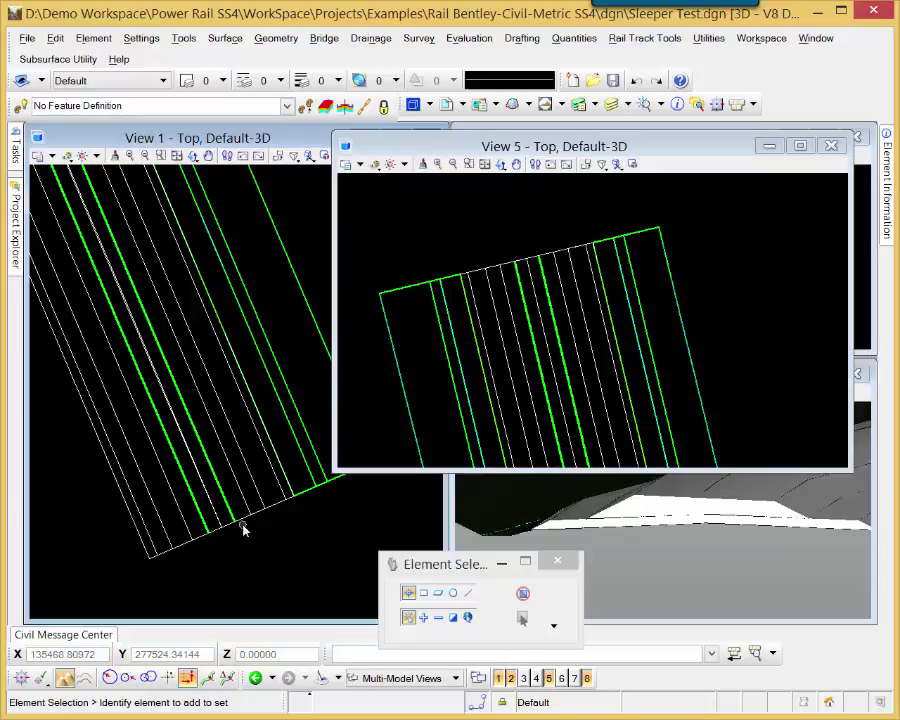
- Show the 2D Default model in View 1 and zoom in on the corridor
{"action": "left_click", "coordinate": [48, 157]}
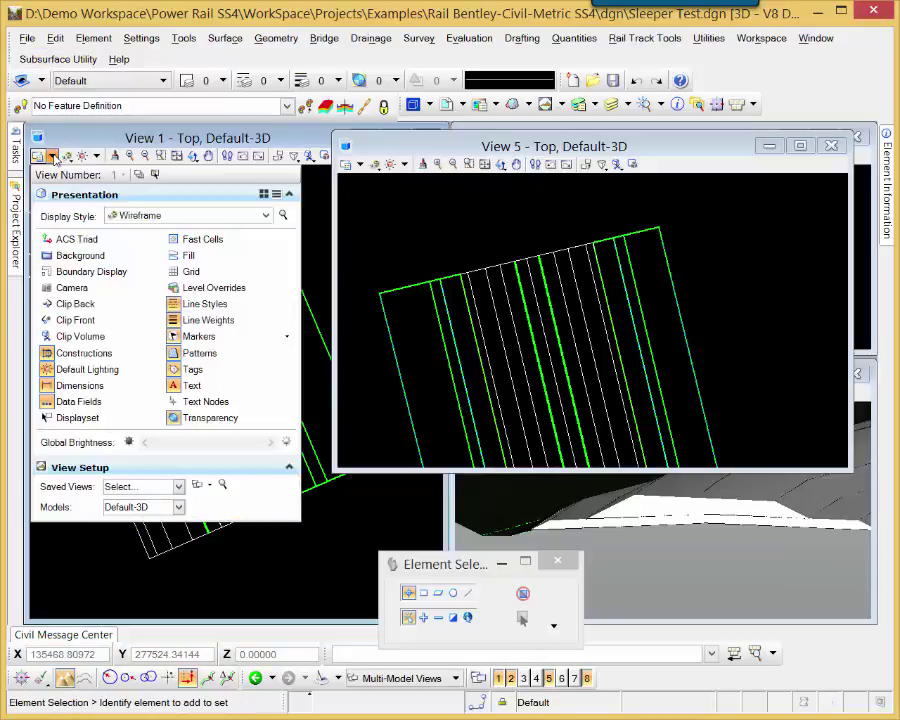
{"action": "left_click", "coordinate": [178, 507]}
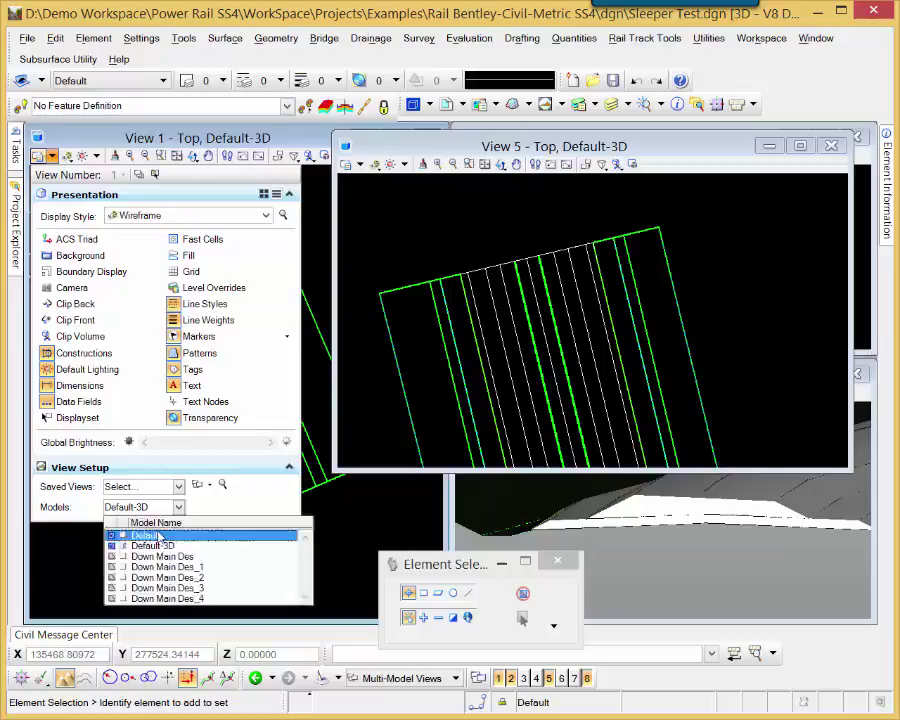
{"action": "left_click", "coordinate": [125, 529]}
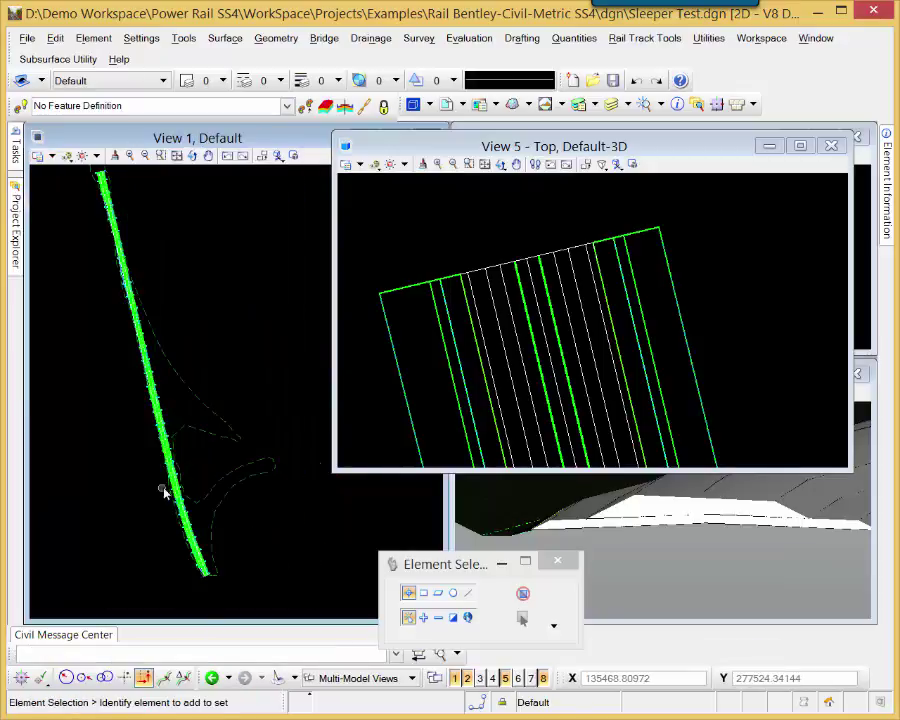
{"action": "scroll", "coordinate": [177, 476], "scroll_direction": "up", "scroll_amount": 3}
{"action": "scroll", "coordinate": [177, 476], "scroll_direction": "up", "scroll_amount": 3}
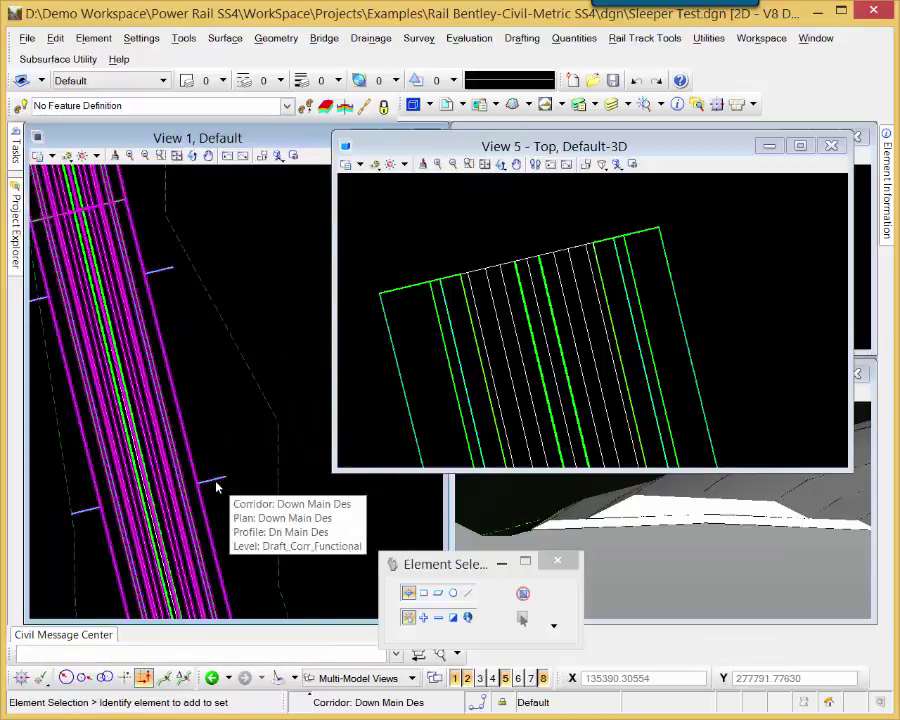
- Set the Down Main Des corridor's design stage to 5 - Final Top Mesh
{"action": "left_click", "coordinate": [217, 487]}
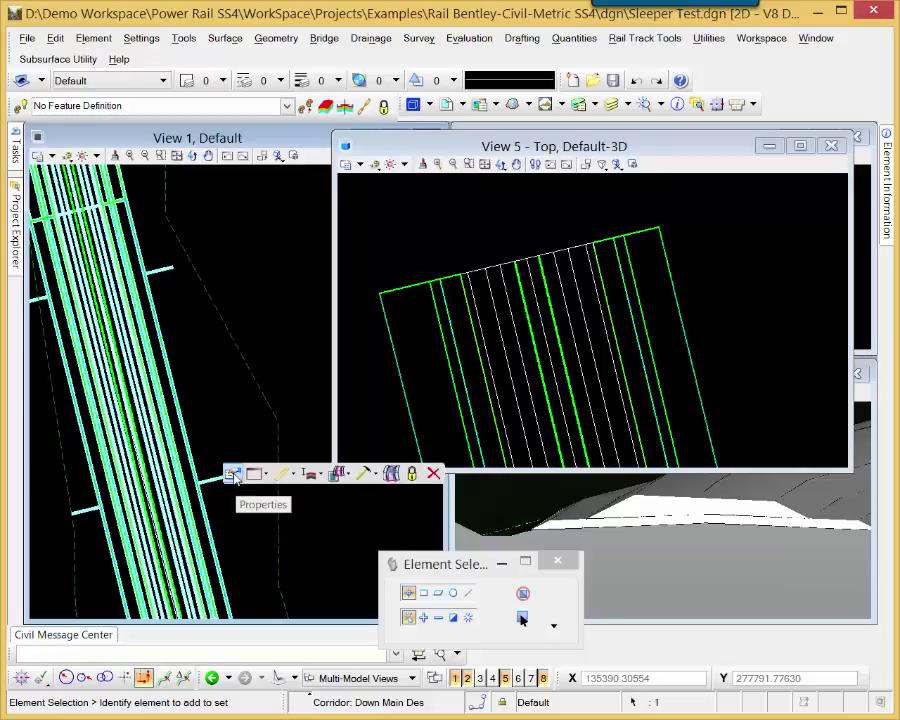
{"action": "left_click", "coordinate": [233, 475]}
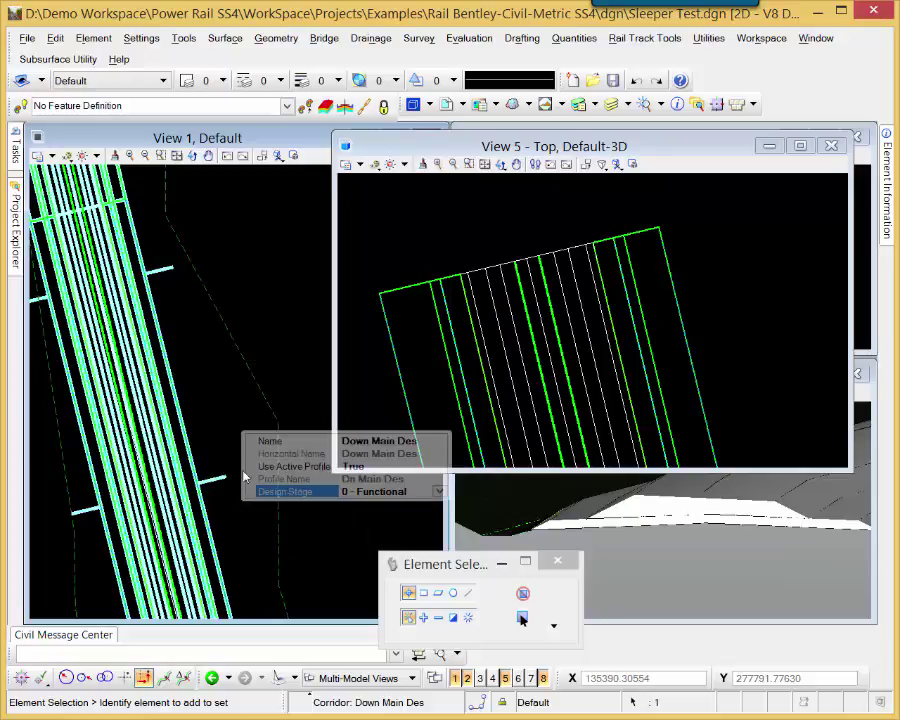
{"action": "left_click", "coordinate": [439, 492]}
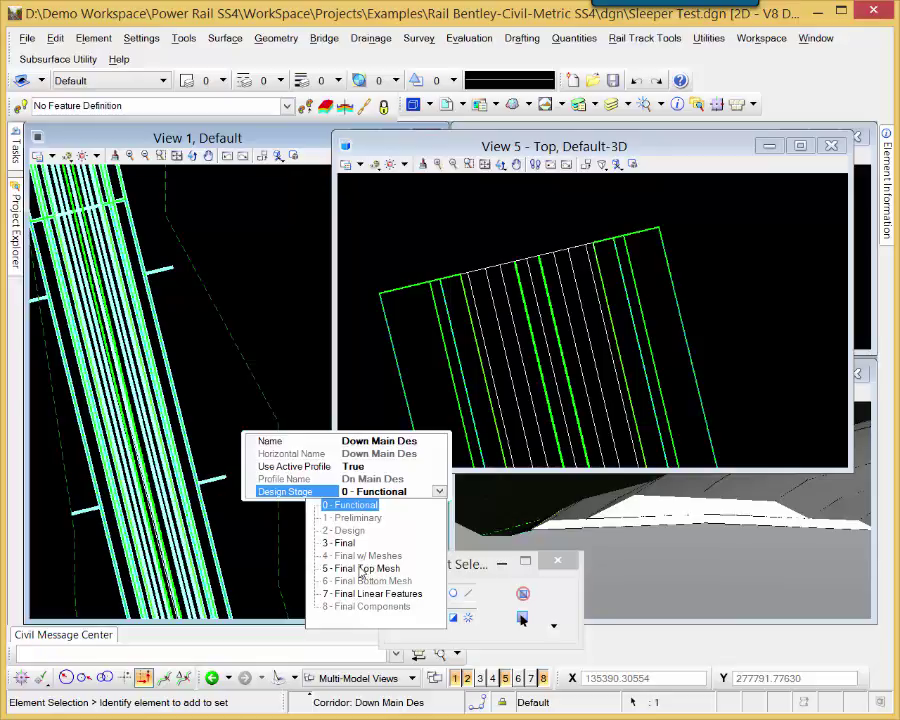
{"action": "left_click", "coordinate": [362, 569]}
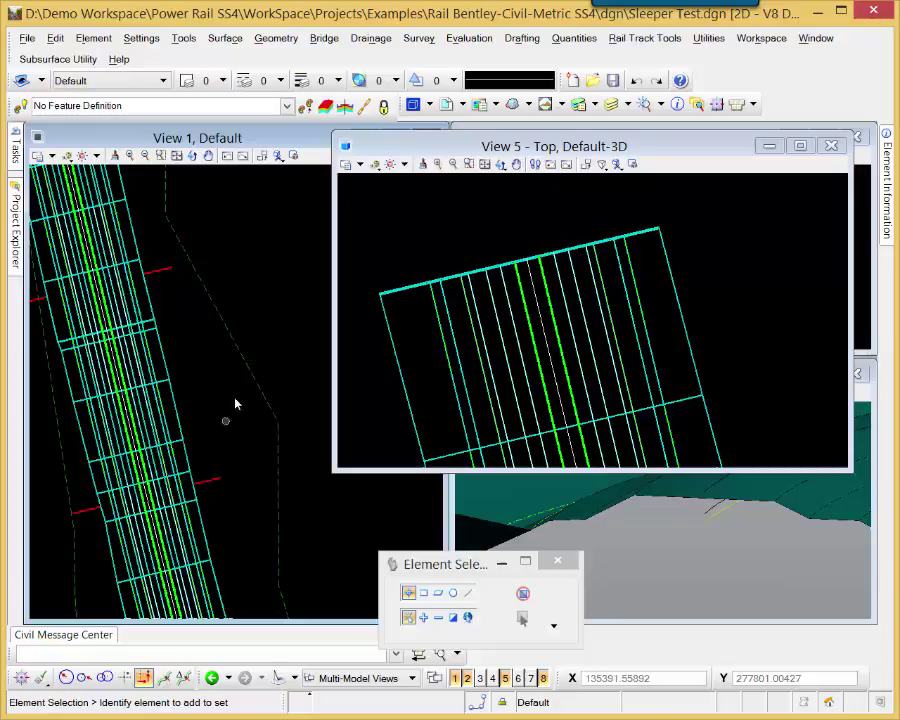
- Switch View 1 back to Default-3D and zoom to the rail alignment's end
{"action": "left_click", "coordinate": [52, 157]}
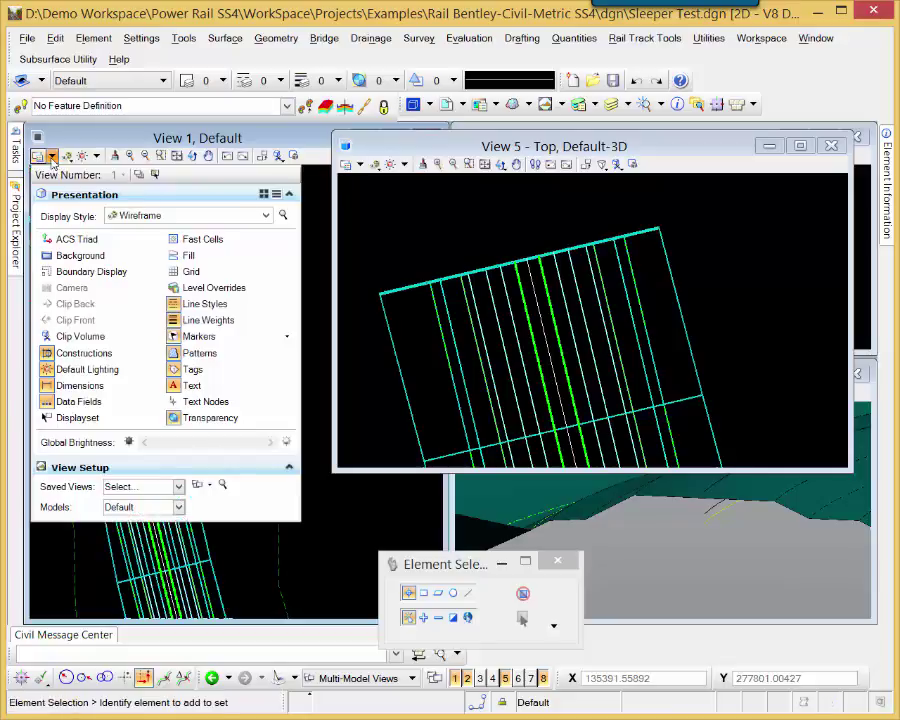
{"action": "left_click", "coordinate": [178, 507]}
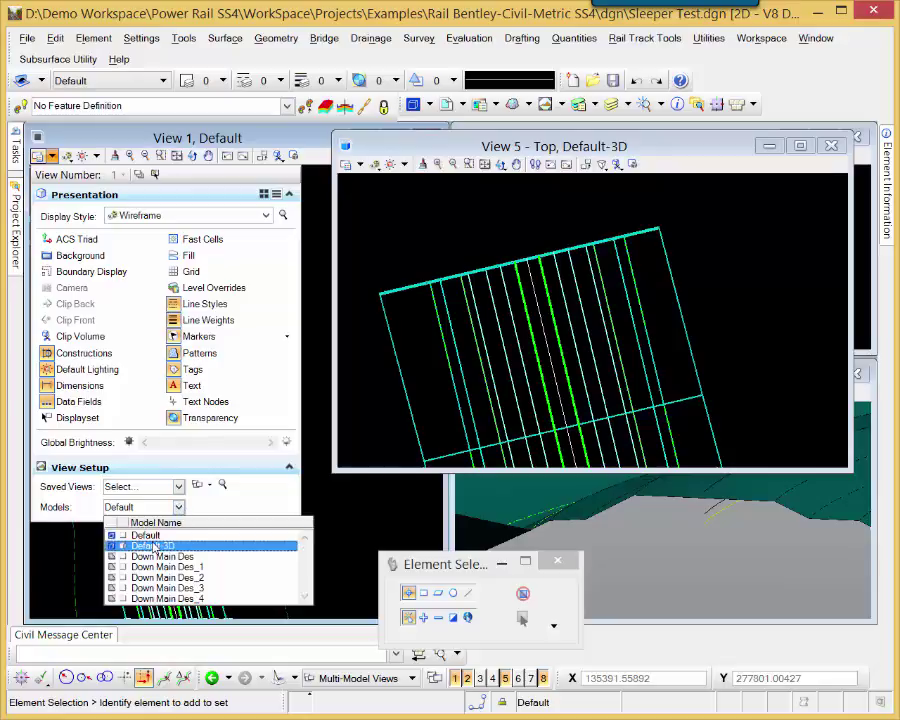
{"action": "left_click", "coordinate": [153, 546]}
{"action": "middle_click_drag", "start_coordinate": [224, 515], "coordinate": [271, 579]}
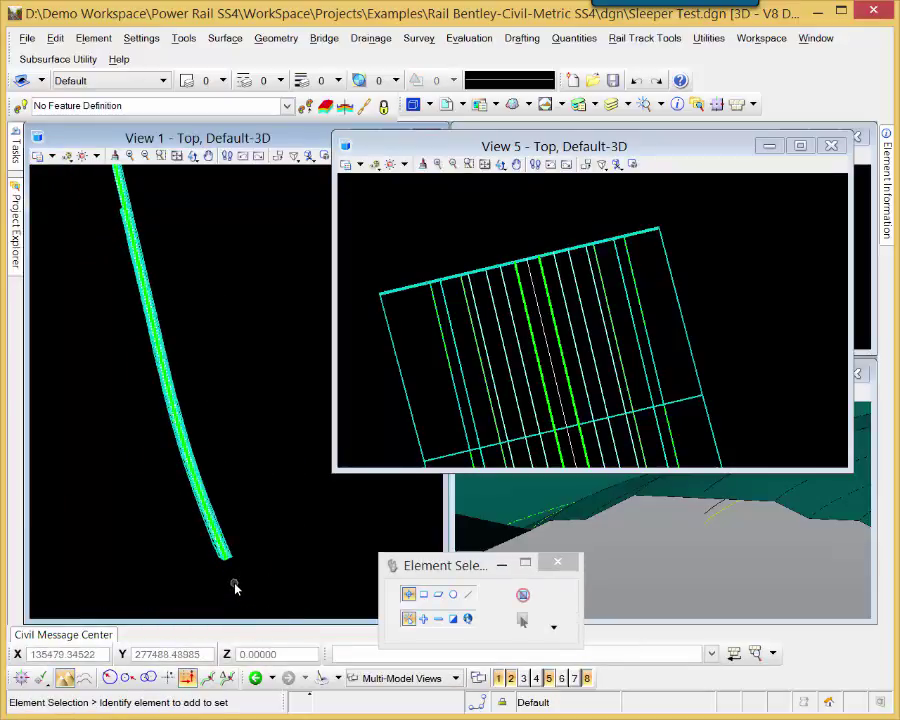
{"action": "scroll", "coordinate": [232, 576], "scroll_direction": "up", "scroll_amount": 2}
{"action": "scroll", "coordinate": [228, 550], "scroll_direction": "up", "scroll_amount": 3}
{"action": "scroll", "coordinate": [215, 476], "scroll_direction": "up", "scroll_amount": 2}
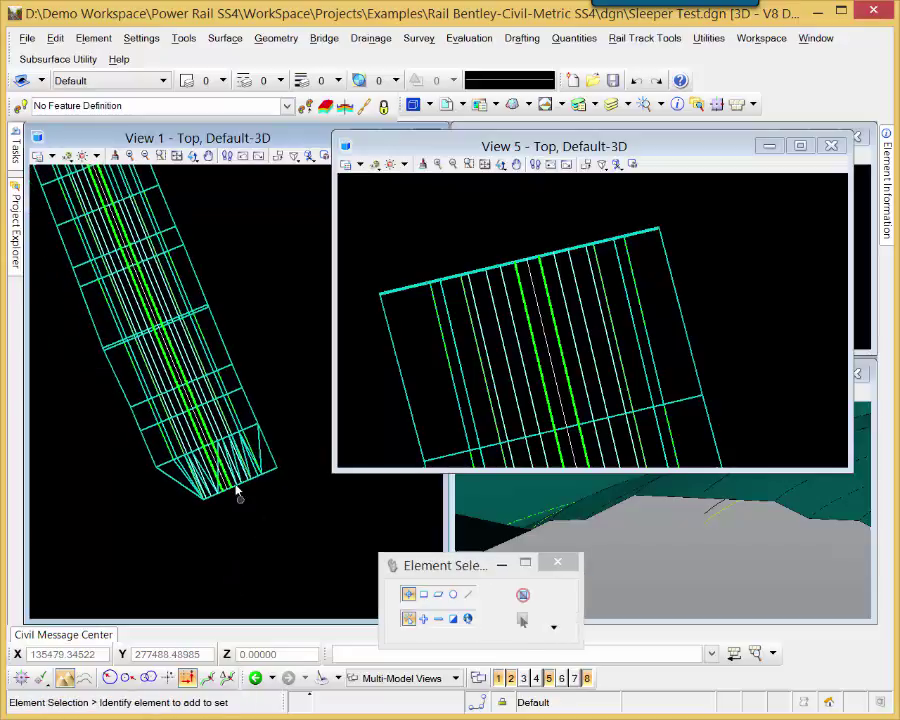
{"action": "scroll", "coordinate": [230, 484], "scroll_direction": "up", "scroll_amount": 2}
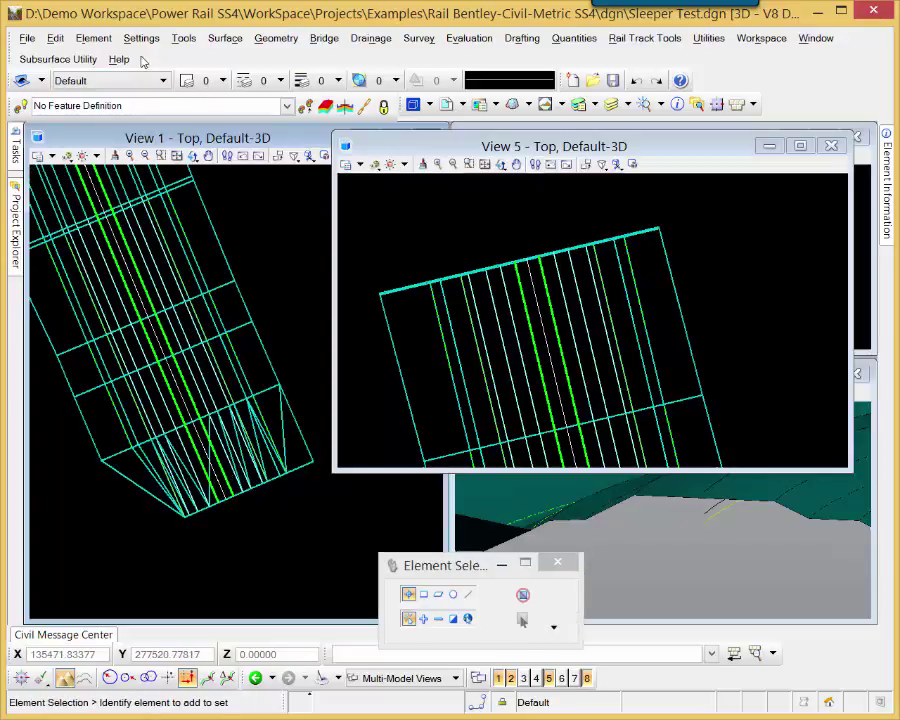
{"action": "left_click", "coordinate": [183, 38]}
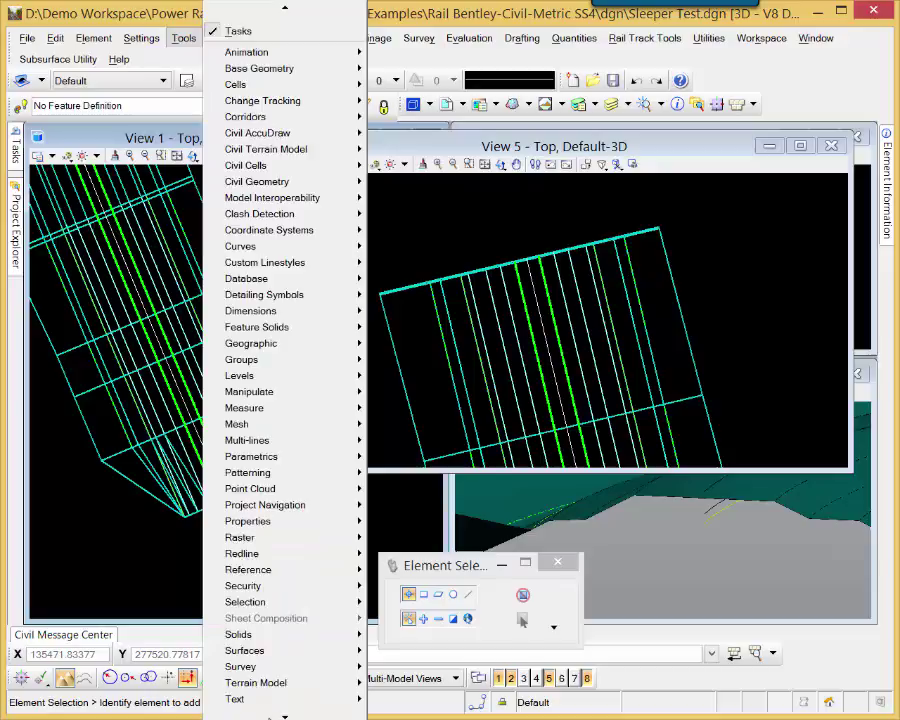
{"action": "mouse_move", "coordinate": [253, 664]}
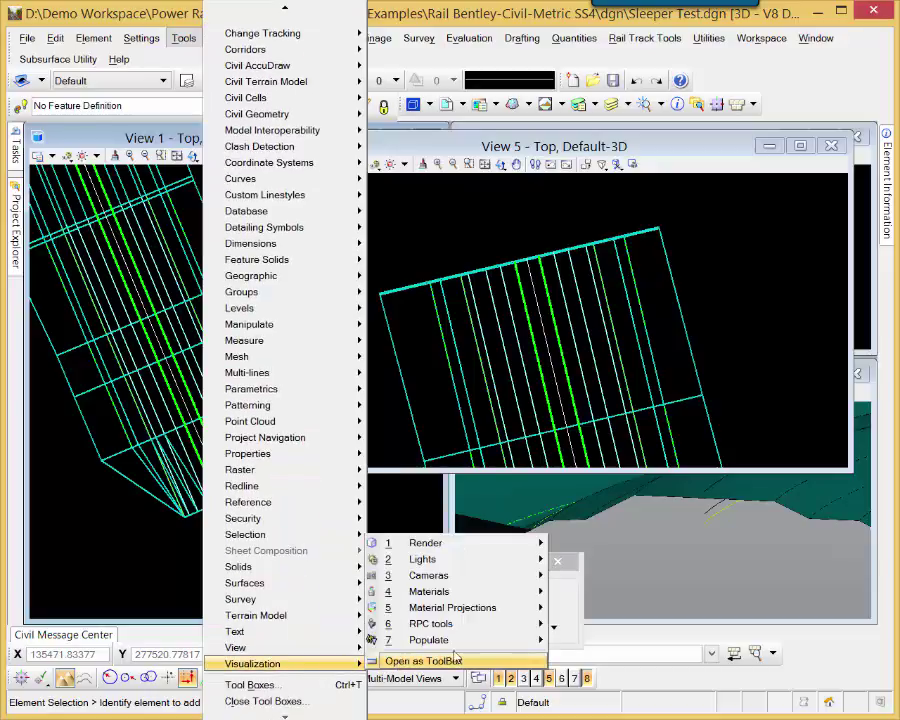
{"action": "mouse_move", "coordinate": [428, 640]}
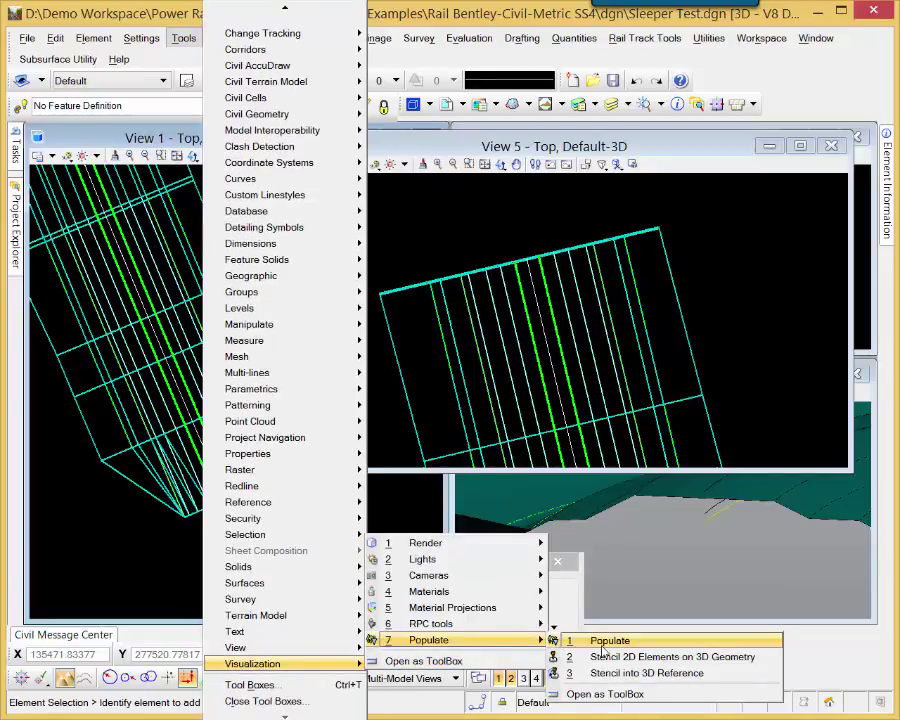
- Lay SLPTOR sleepers along Down Main Des between picked start and end points
{"action": "left_click", "coordinate": [603, 650]}
{"action": "left_click", "coordinate": [489, 588]}
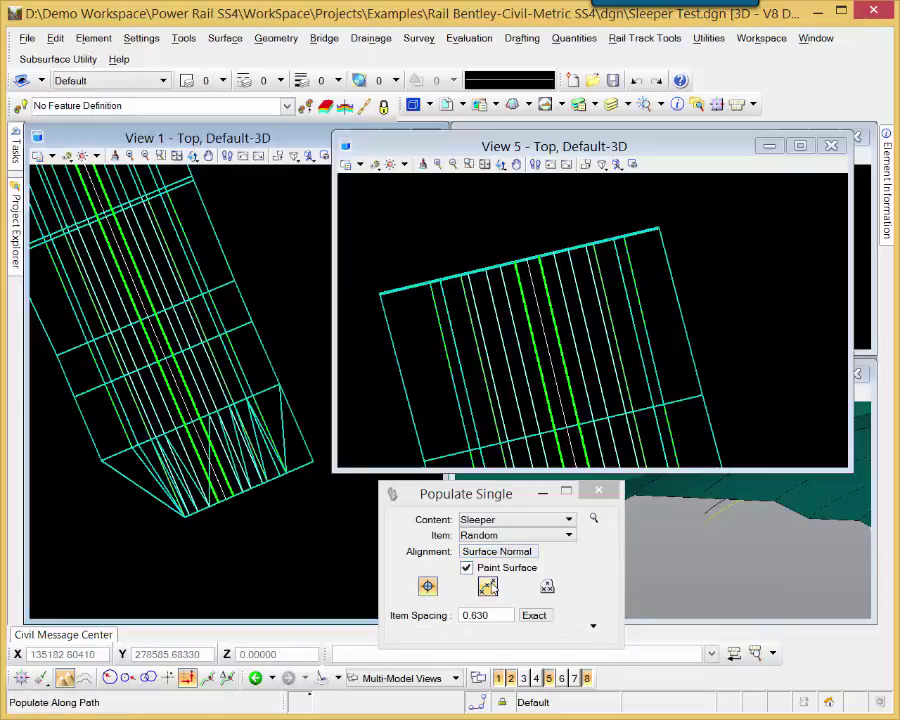
{"action": "left_click", "coordinate": [577, 536]}
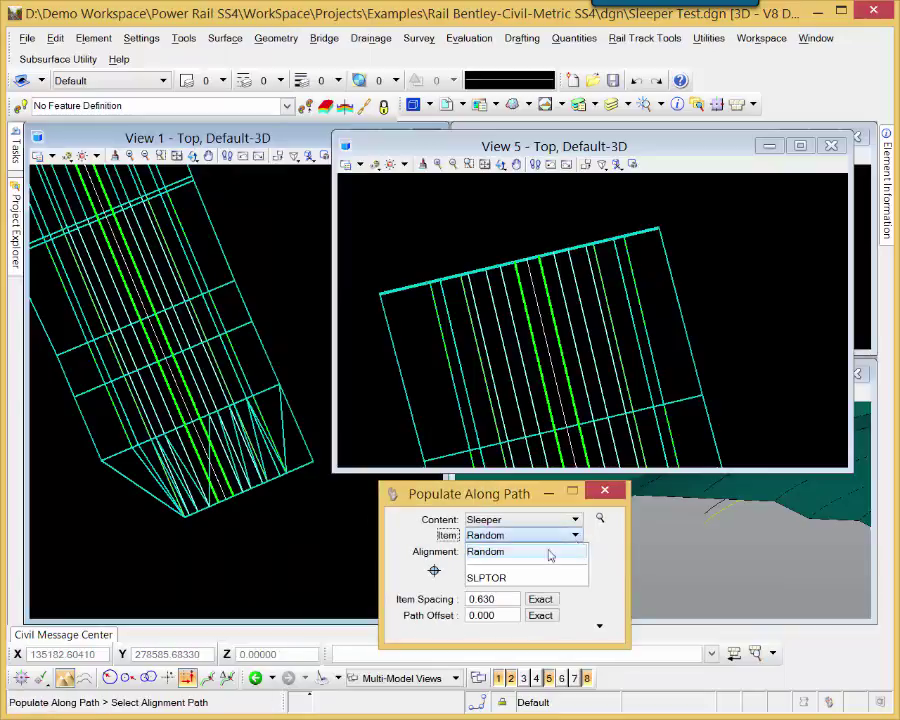
{"action": "left_click", "coordinate": [498, 578]}
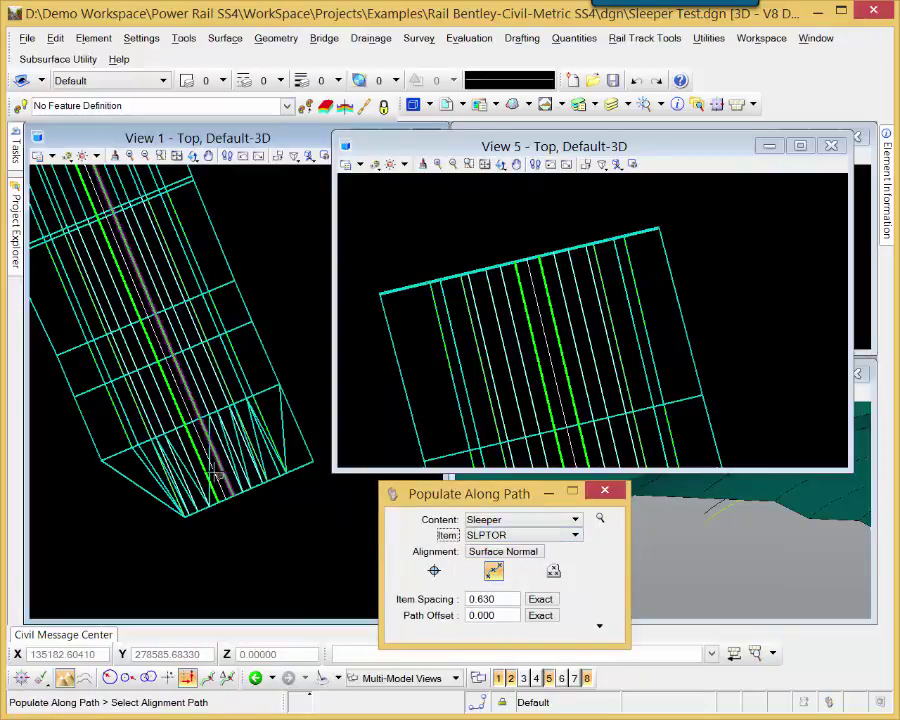
{"action": "left_click", "coordinate": [183, 400]}
{"action": "scroll", "coordinate": [222, 494], "scroll_direction": "up", "scroll_amount": 2}
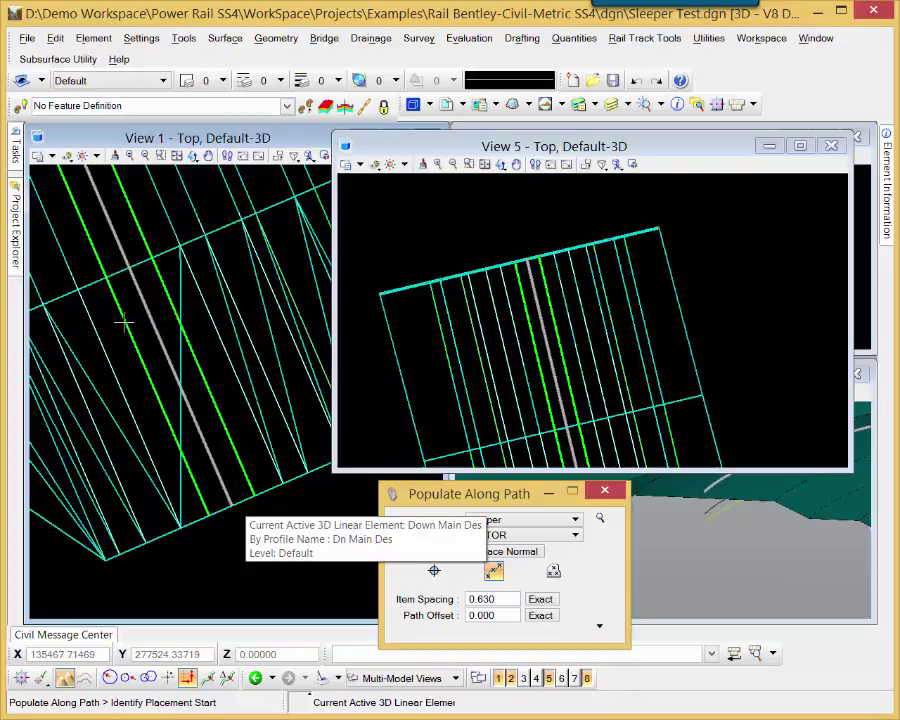
{"action": "left_click", "coordinate": [139, 293]}
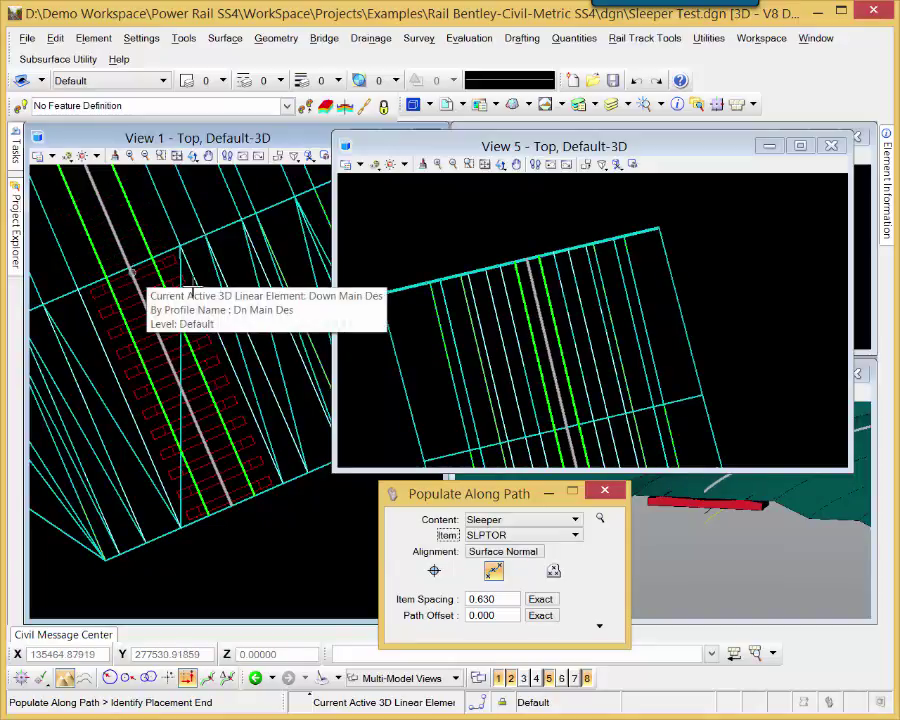
{"action": "left_click", "coordinate": [528, 266]}
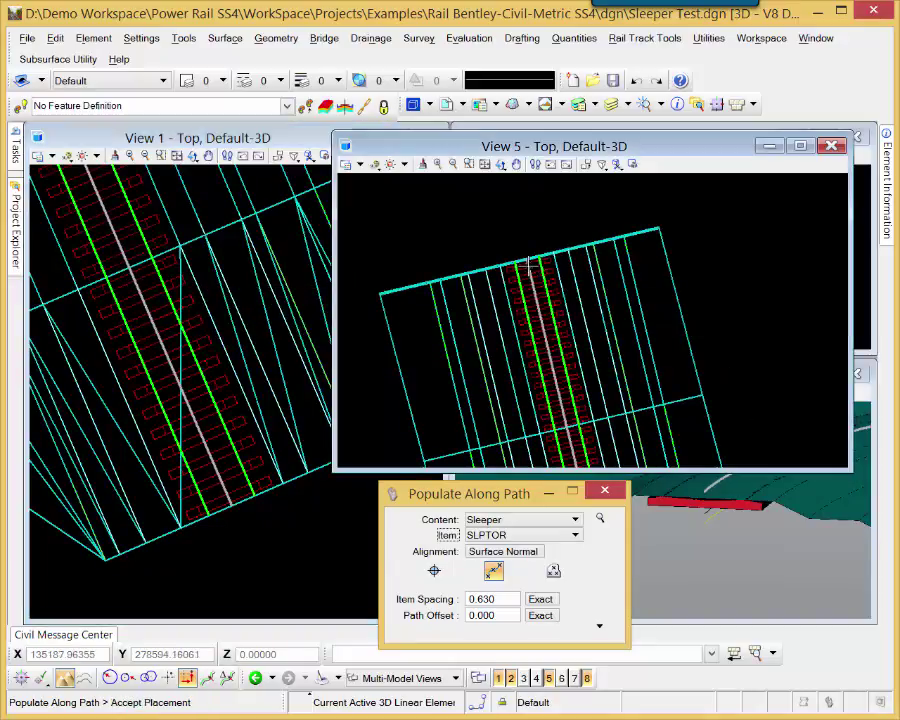
{"action": "left_click", "coordinate": [481, 223]}
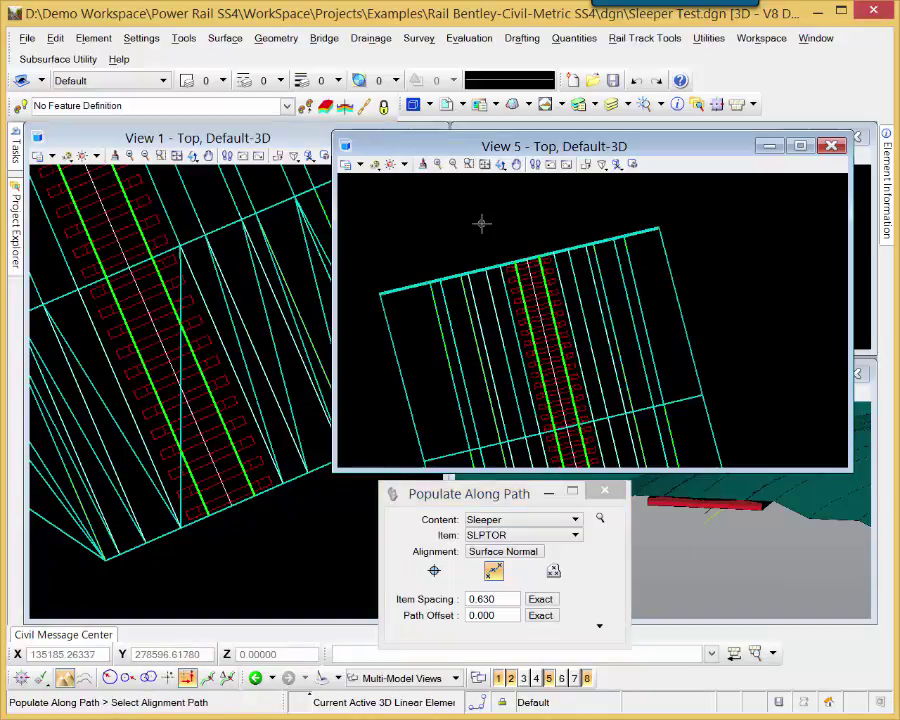
- Finish the sleeper row, close View 5, and show the 2D Default model in View 1
{"action": "right_click", "coordinate": [481, 223]}
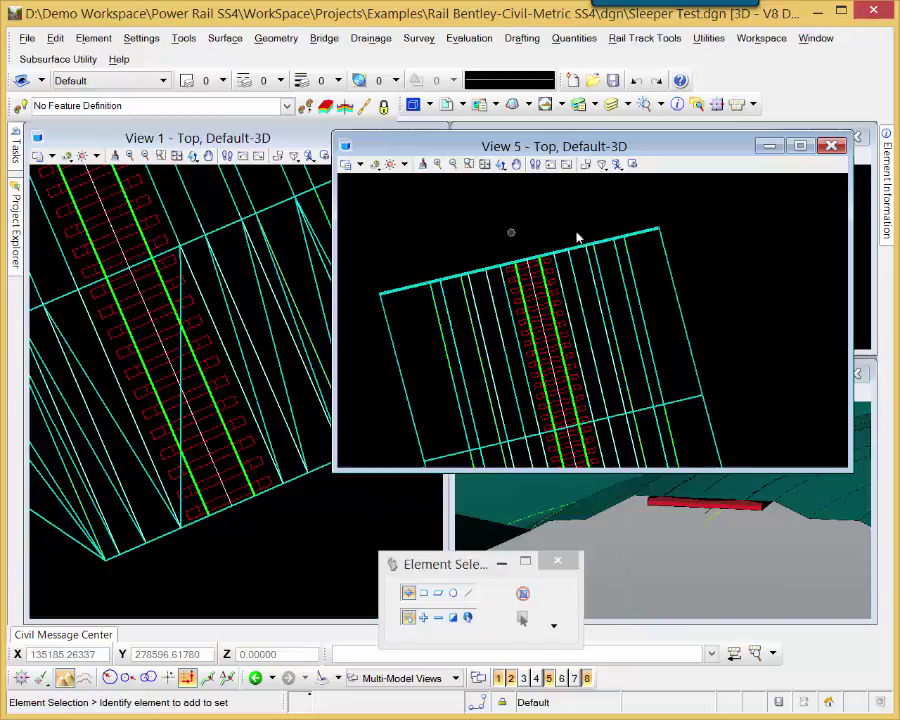
{"action": "left_click", "coordinate": [829, 148]}
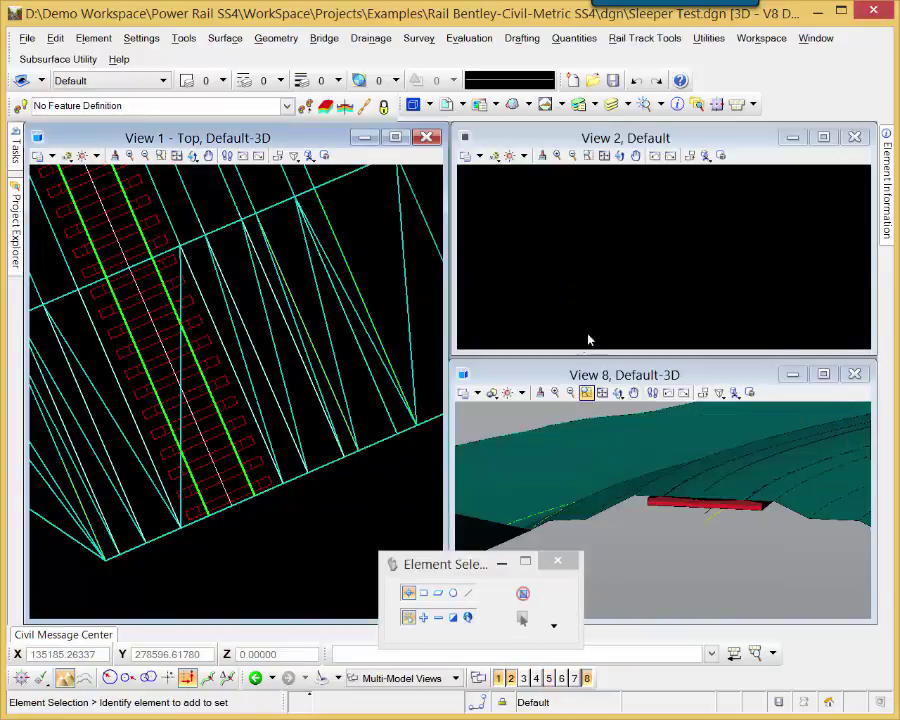
{"action": "left_click", "coordinate": [53, 158]}
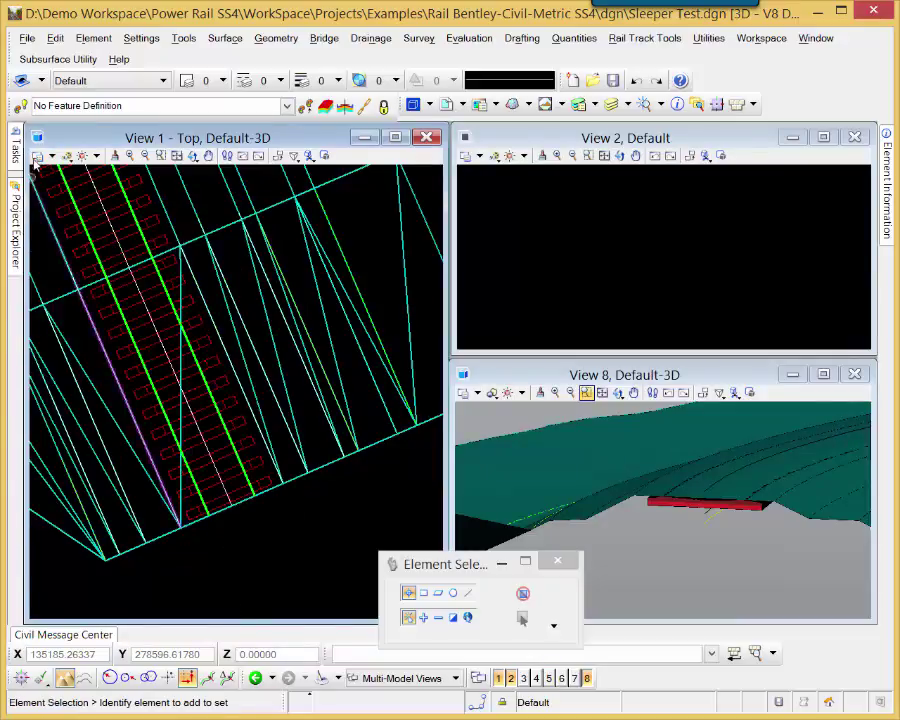
{"action": "left_click", "coordinate": [53, 160]}
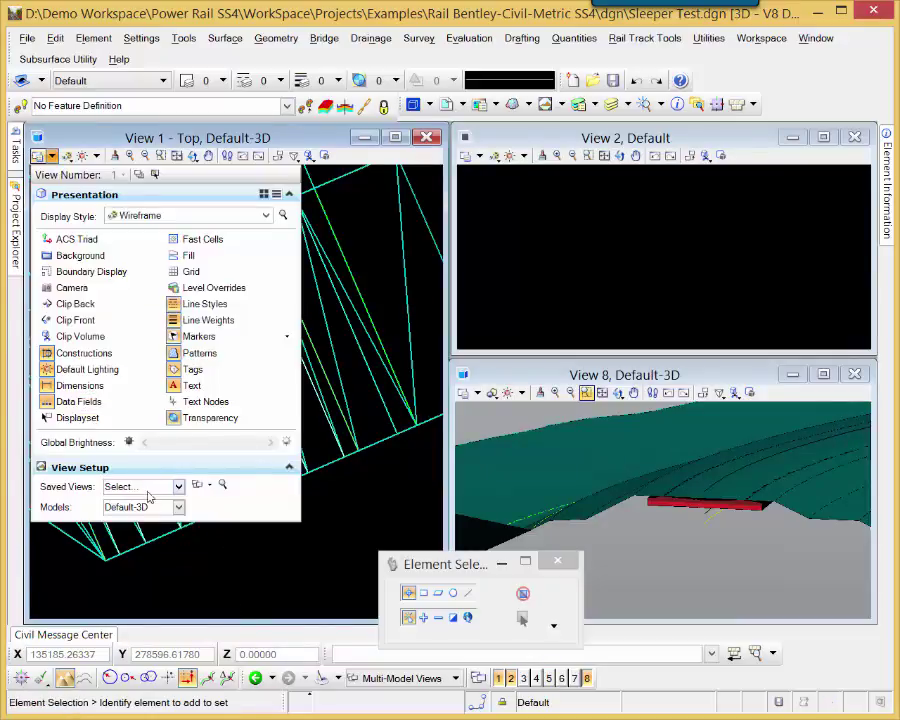
{"action": "left_click", "coordinate": [180, 508]}
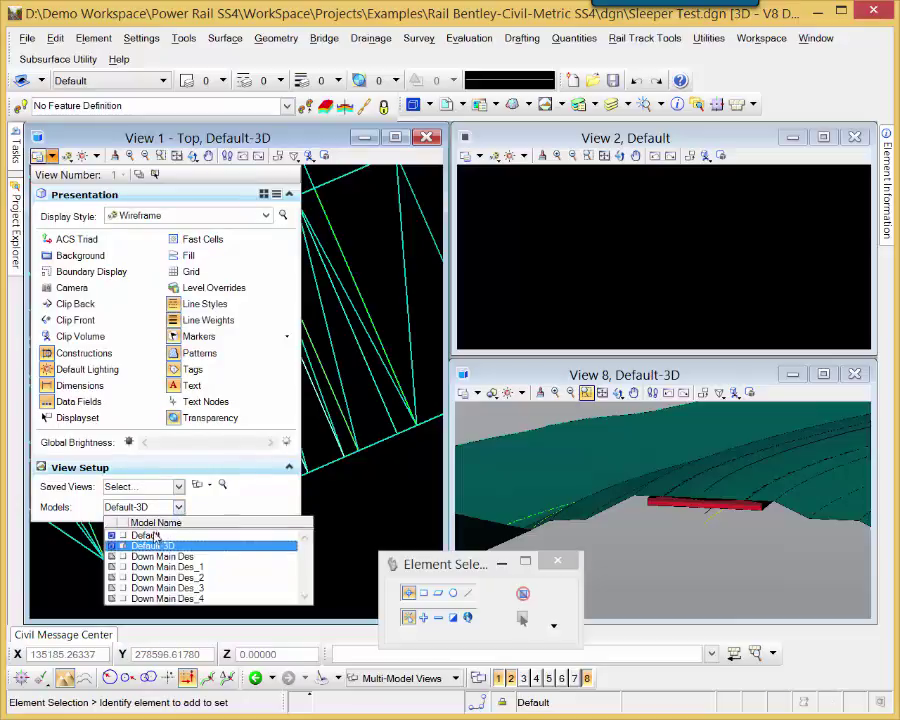
{"action": "left_click", "coordinate": [155, 536]}
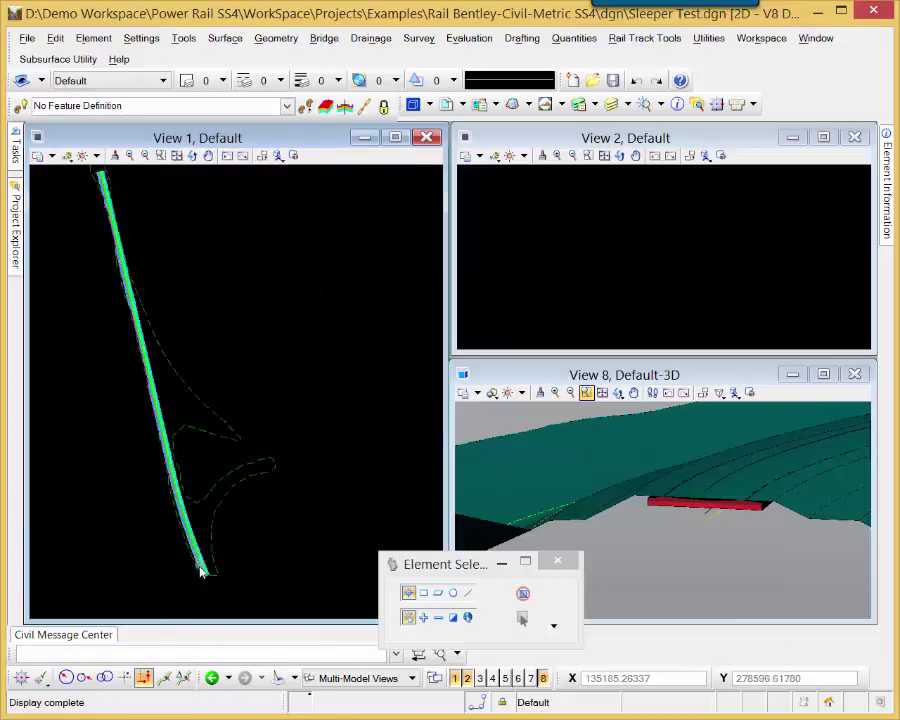
- Zoom to the Down Main Des corridor and open its cross section view
{"action": "scroll", "coordinate": [200, 572], "scroll_direction": "up", "scroll_amount": 3}
{"action": "middle_click_drag", "start_coordinate": [214, 574], "coordinate": [243, 482]}
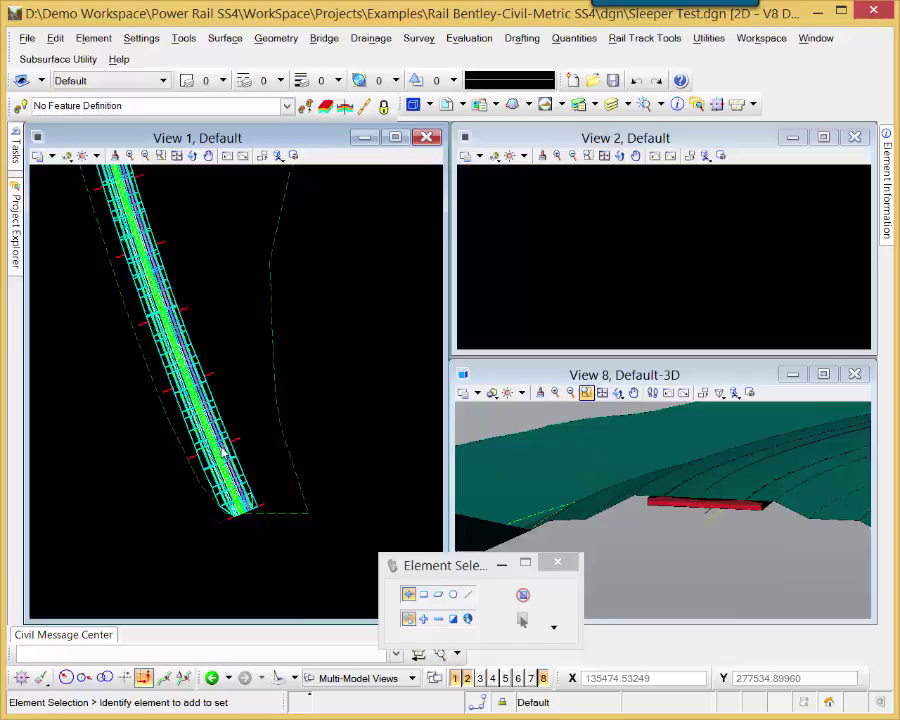
{"action": "scroll", "coordinate": [224, 453], "scroll_direction": "up", "scroll_amount": 3}
{"action": "left_click", "coordinate": [269, 427]}
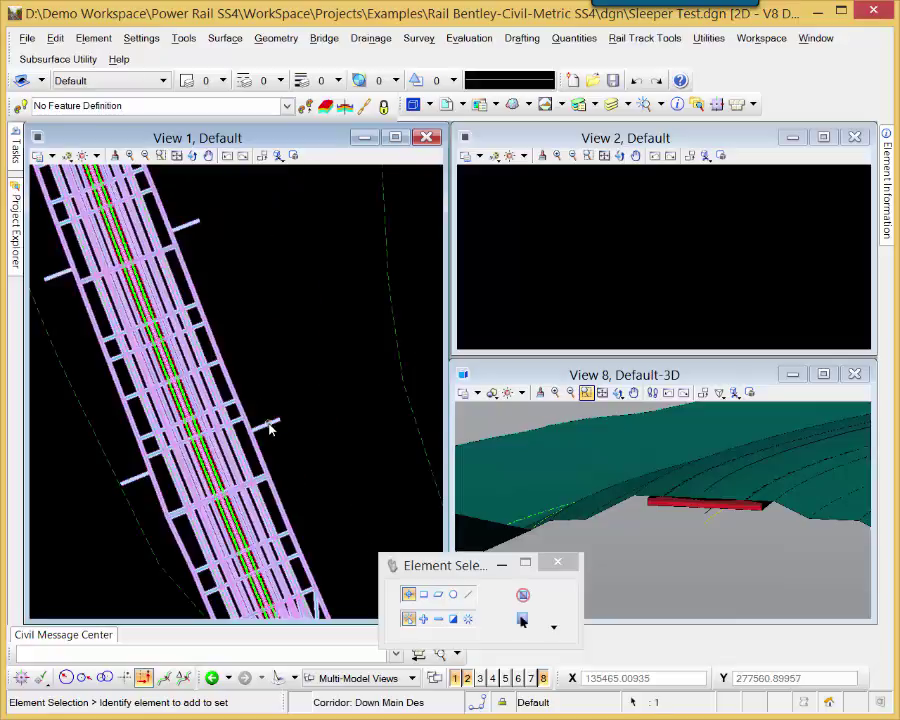
{"action": "left_click", "coordinate": [316, 418]}
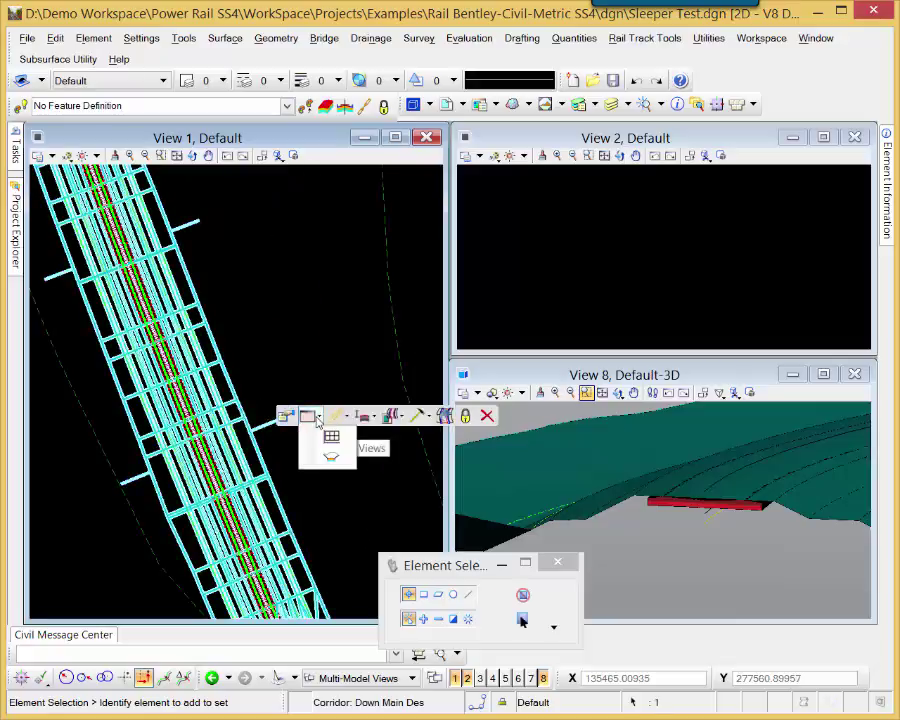
{"action": "left_click", "coordinate": [331, 456]}
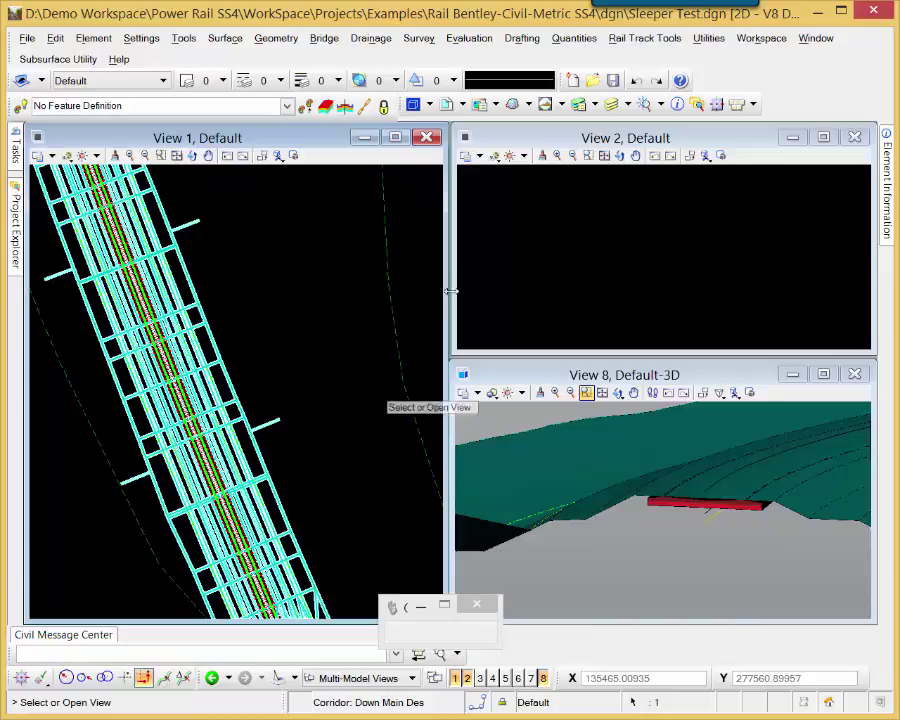
- Display the Down Main Des cross sections in View 2
{"action": "left_click", "coordinate": [648, 248]}
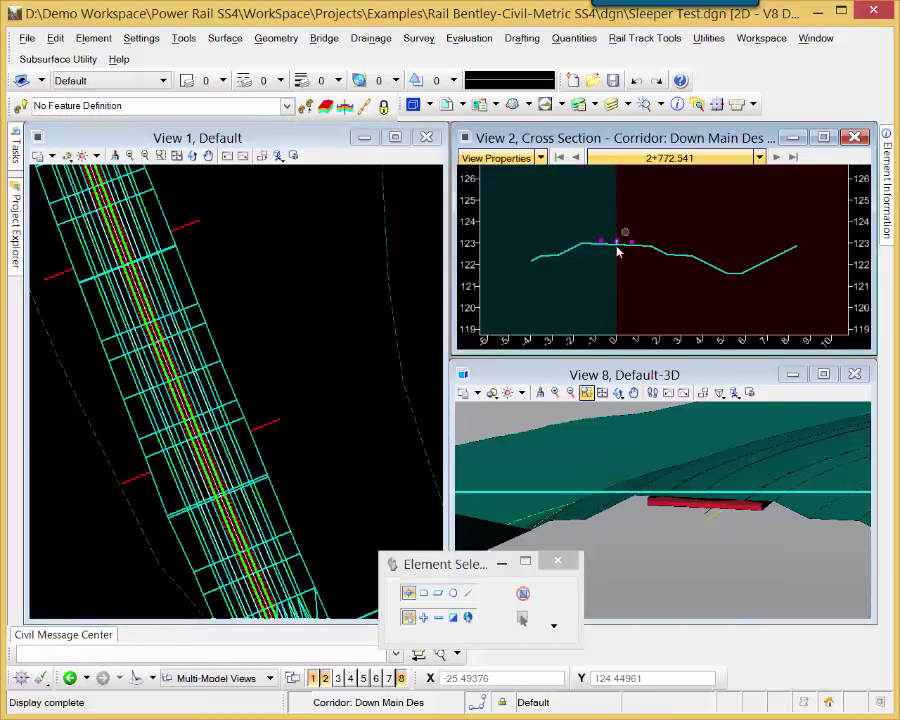
{"action": "scroll", "coordinate": [615, 251], "scroll_direction": "up", "scroll_amount": 2}
{"action": "scroll", "coordinate": [207, 440], "scroll_direction": "up", "scroll_amount": 1}
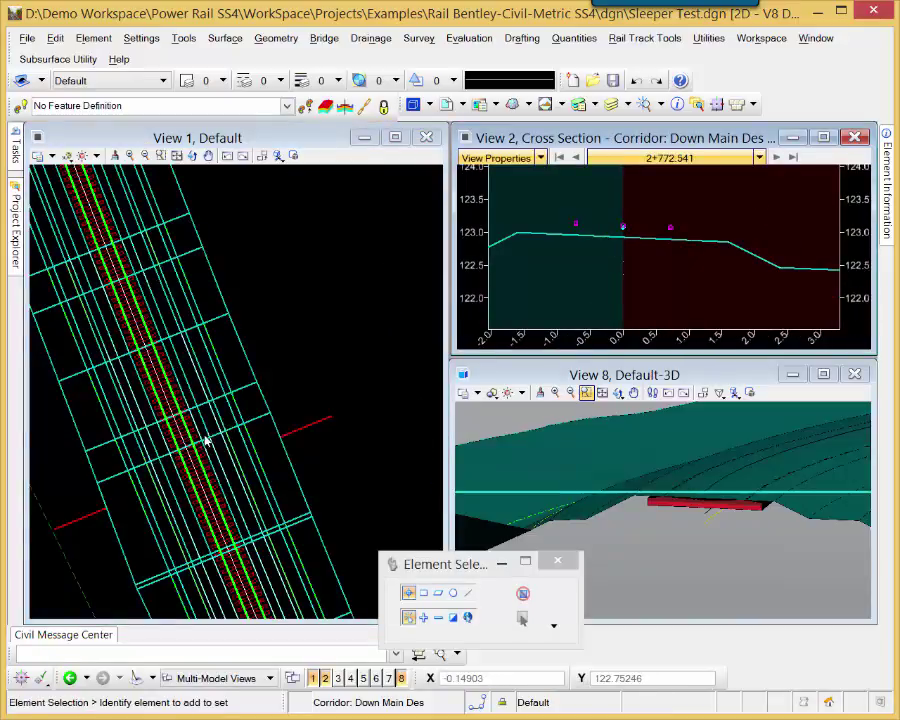
{"action": "scroll", "coordinate": [207, 440], "scroll_direction": "up", "scroll_amount": 1}
- Jump the cross section to station 2+815.688 and zoom on the sleeper over the ballast
{"action": "right_click", "coordinate": [718, 210]}
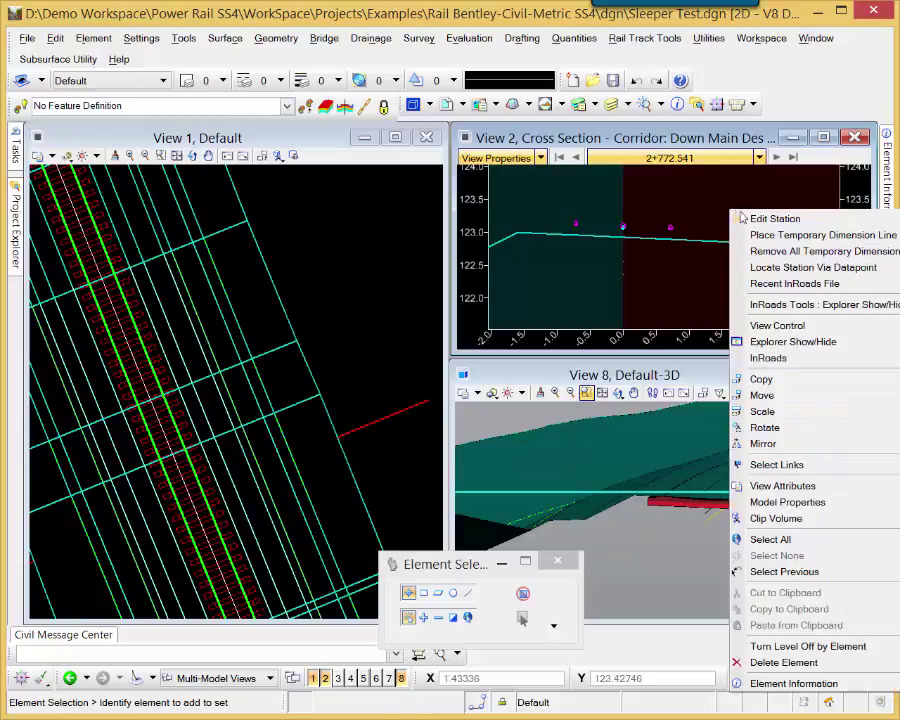
{"action": "left_click", "coordinate": [790, 267]}
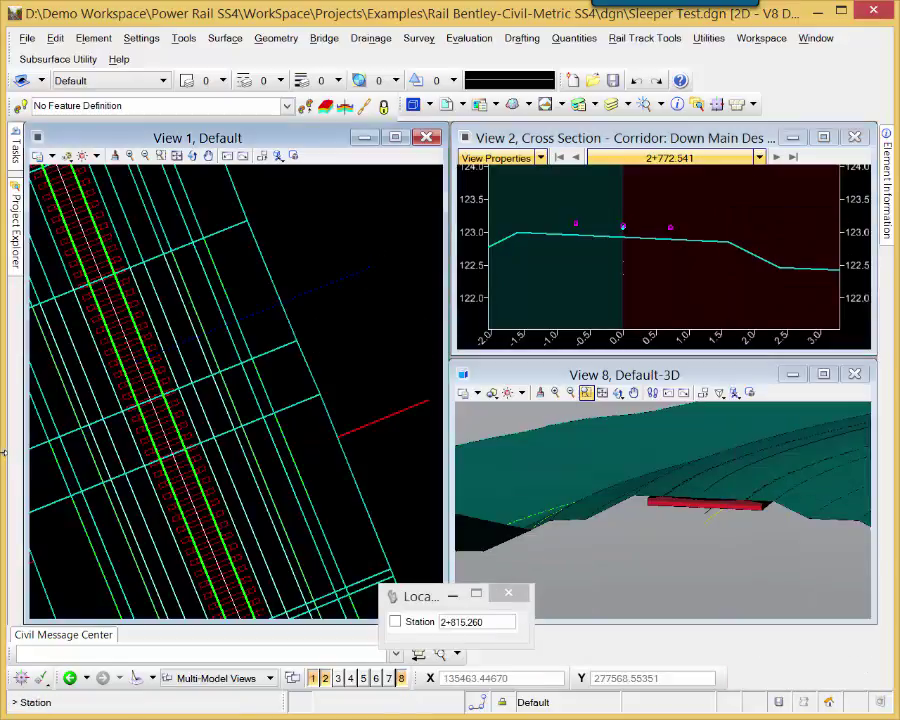
{"action": "left_click", "coordinate": [241, 314]}
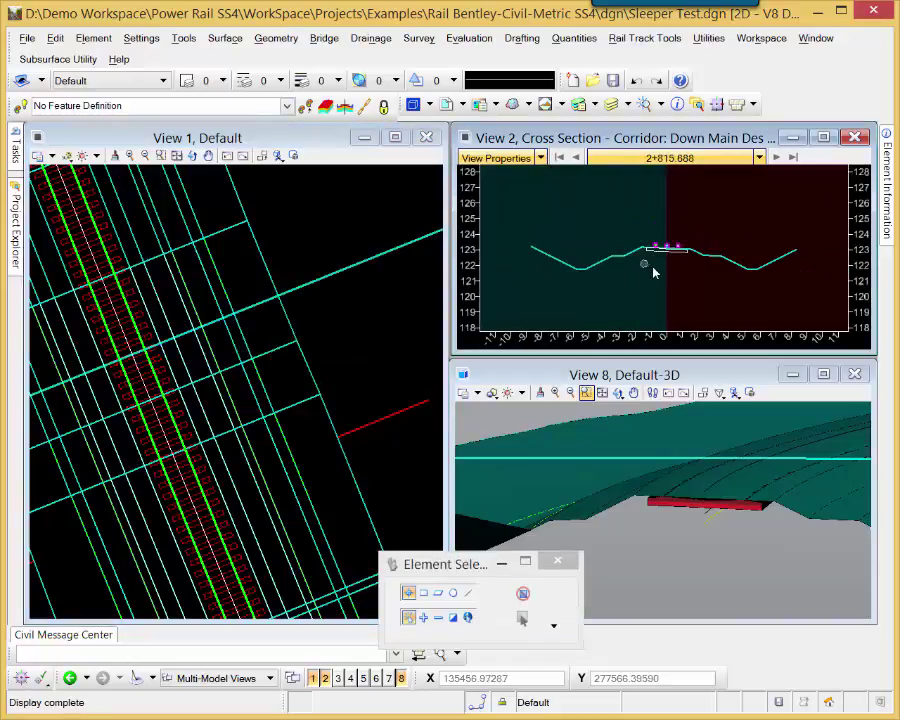
{"action": "scroll", "coordinate": [670, 250], "scroll_direction": "up", "scroll_amount": 10}
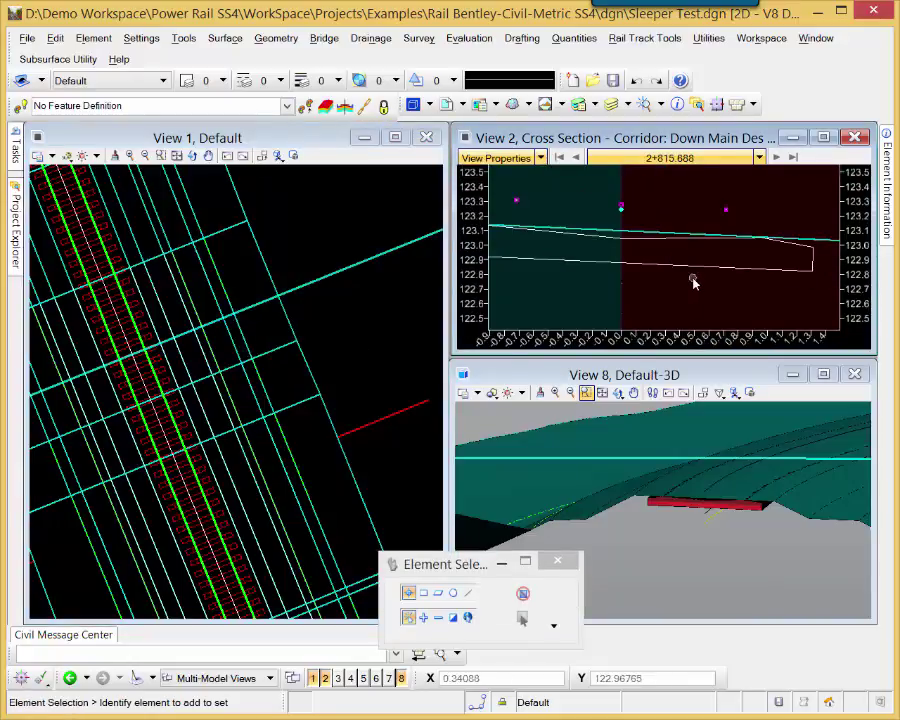
{"action": "scroll", "coordinate": [694, 283], "scroll_direction": "down", "scroll_amount": 3}
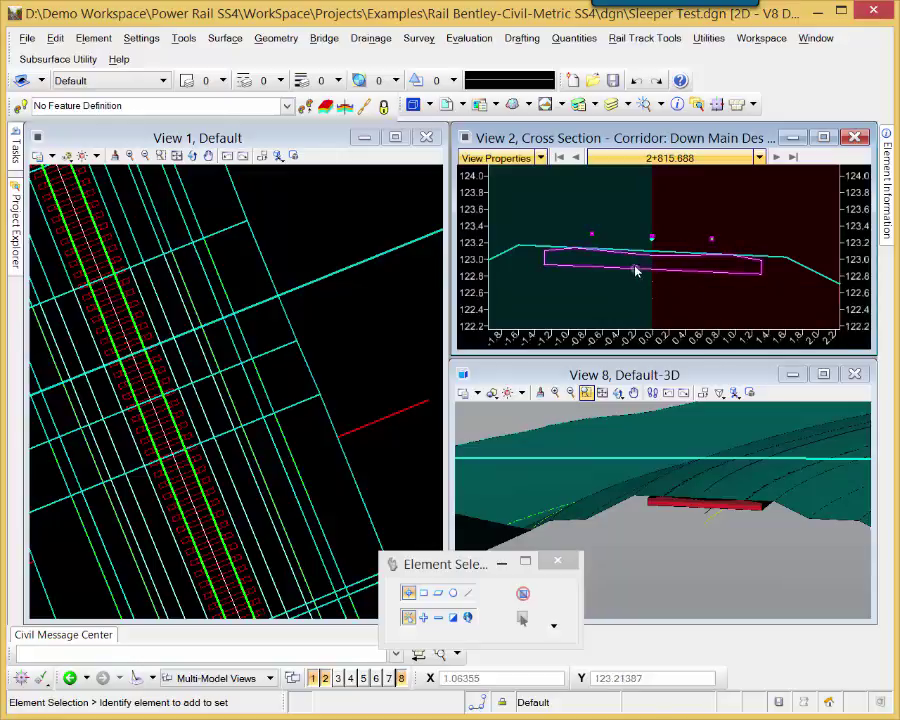
{"action": "scroll", "coordinate": [712, 507], "scroll_direction": "up", "scroll_amount": 1}
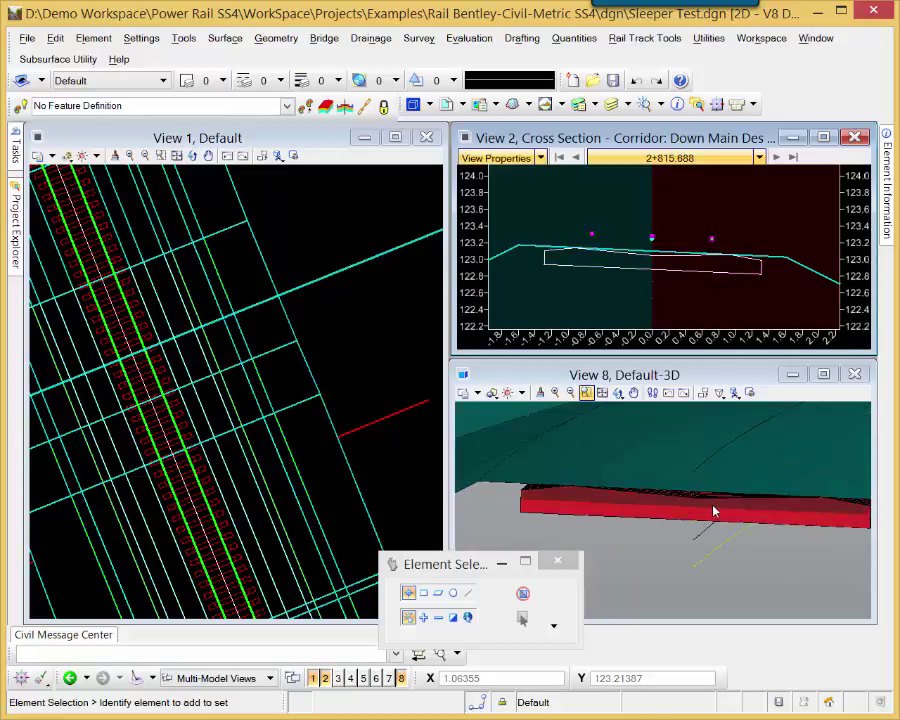
{"action": "scroll", "coordinate": [713, 508], "scroll_direction": "up", "scroll_amount": 1}
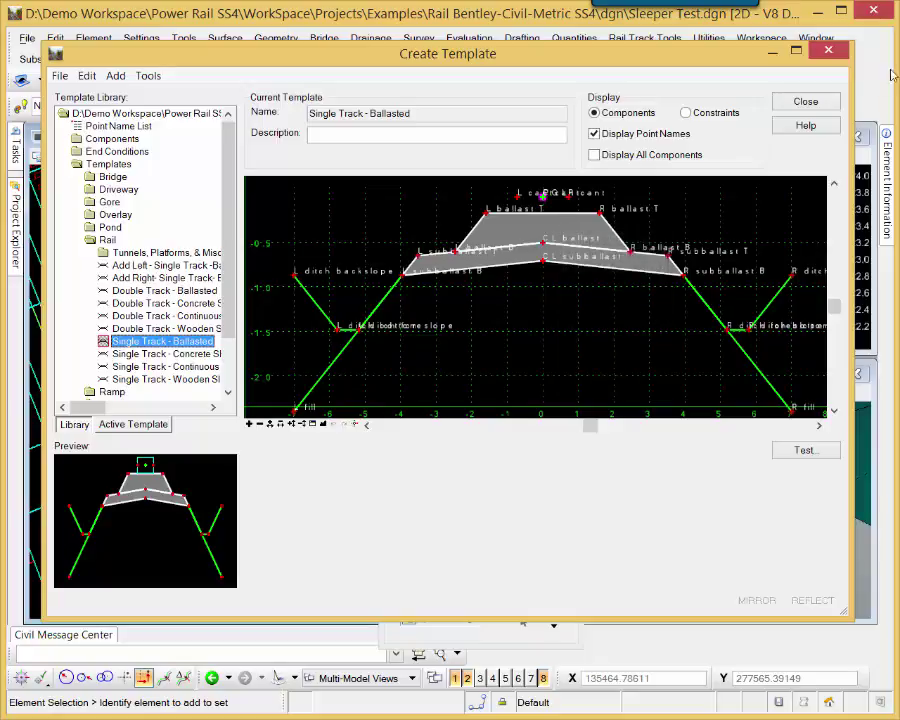
{"action": "left_click", "coordinate": [818, 102]}
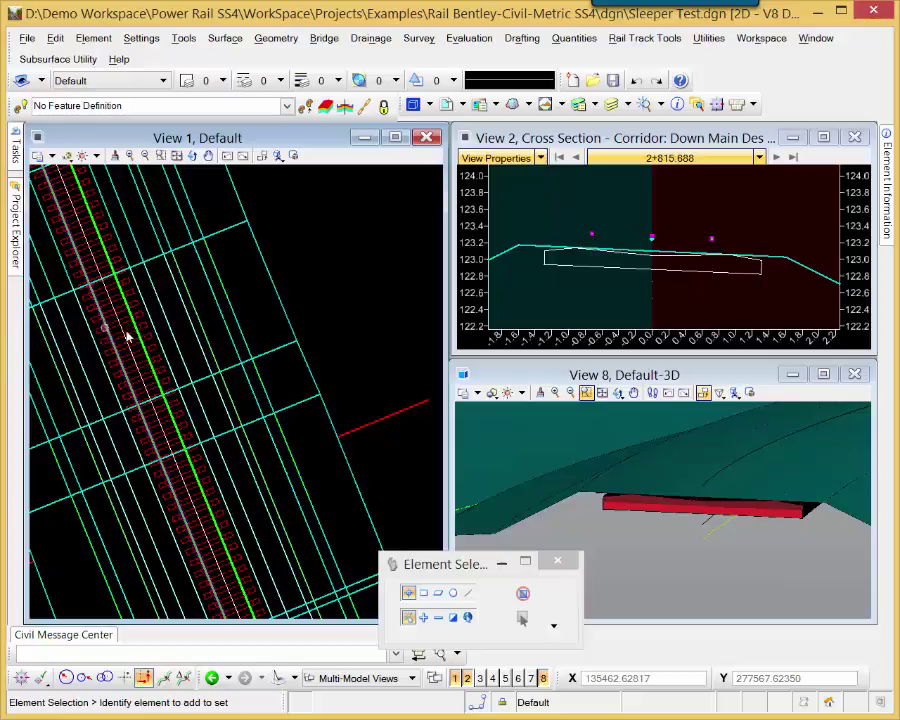
- Start a new corridor named 'Rail' from the Down Main Des profile
{"action": "mouse_move", "coordinate": [150, 330]}
{"action": "middle_mouse_down"}
{"action": "mouse_move", "coordinate": [273, 324]}
{"action": "mouse_move", "coordinate": [263, 308]}
{"action": "middle_mouse_up"}
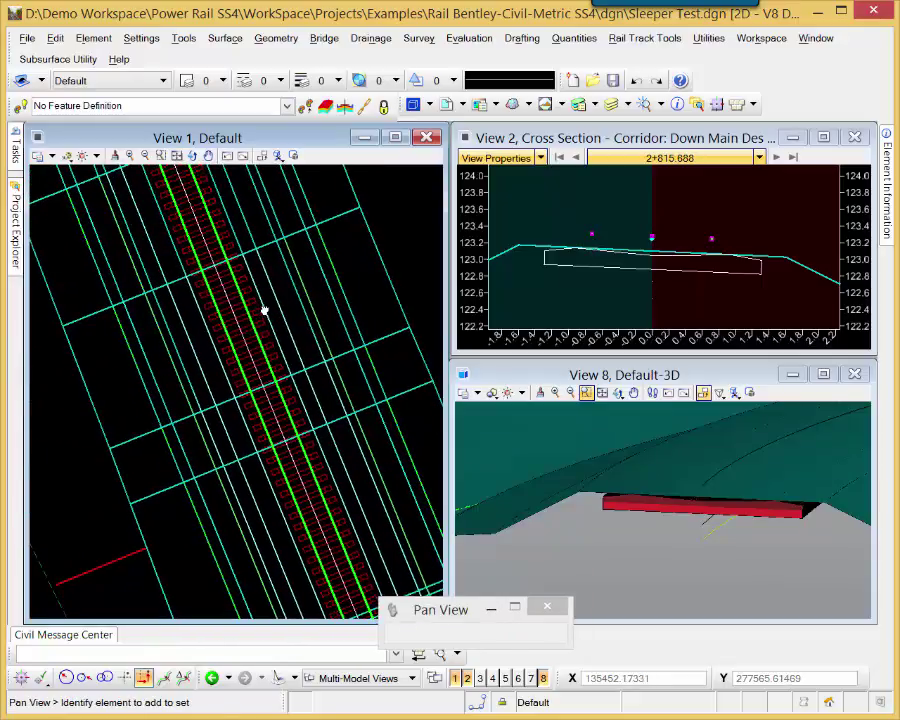
{"action": "scroll", "coordinate": [240, 328], "scroll_direction": "up", "scroll_amount": 3}
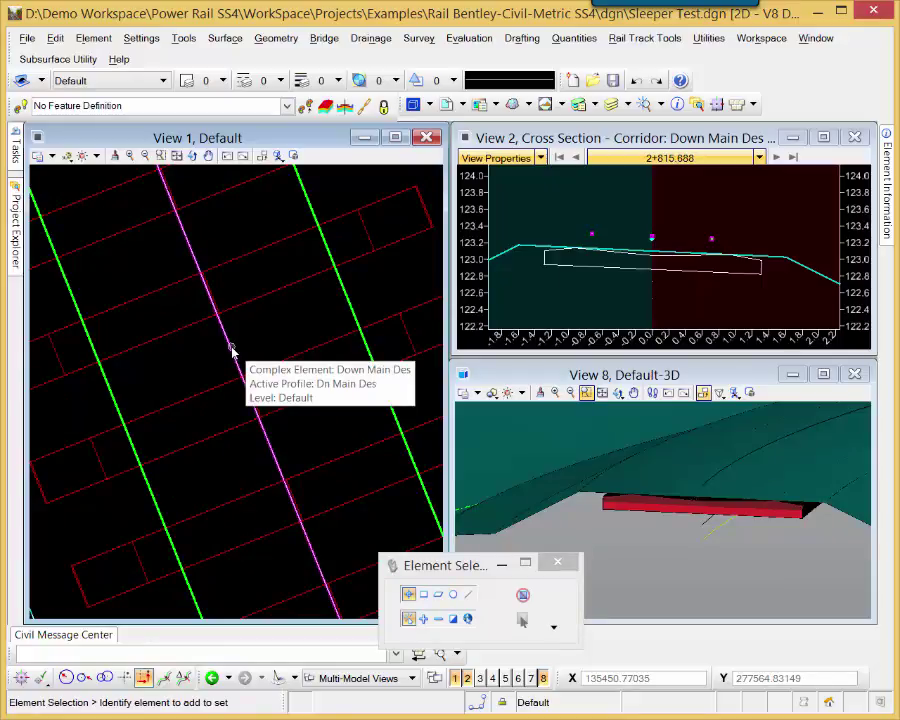
{"action": "left_click", "coordinate": [231, 349]}
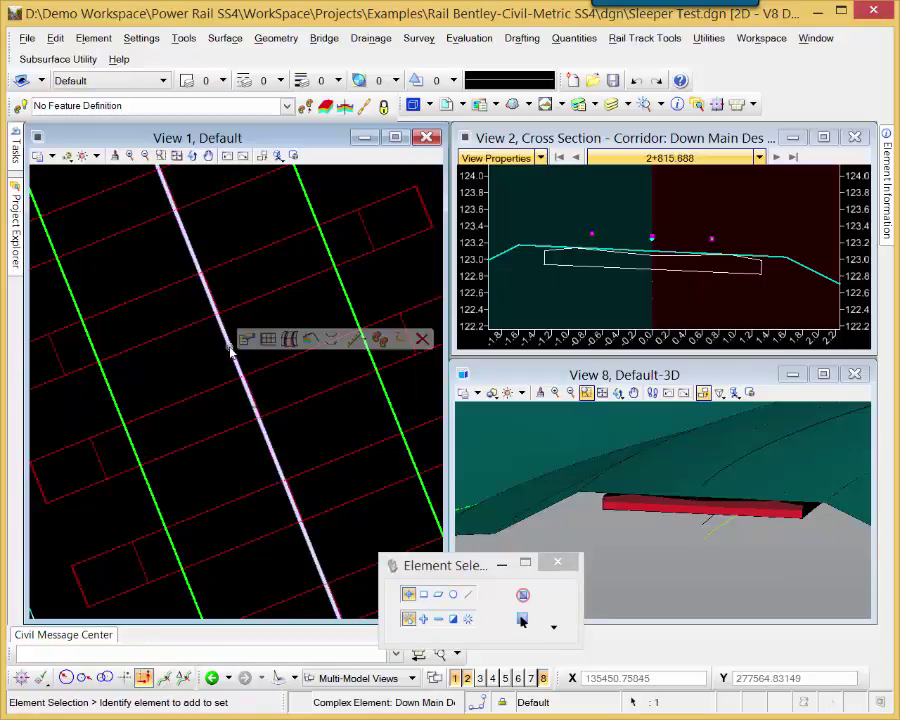
{"action": "left_click", "coordinate": [288, 338]}
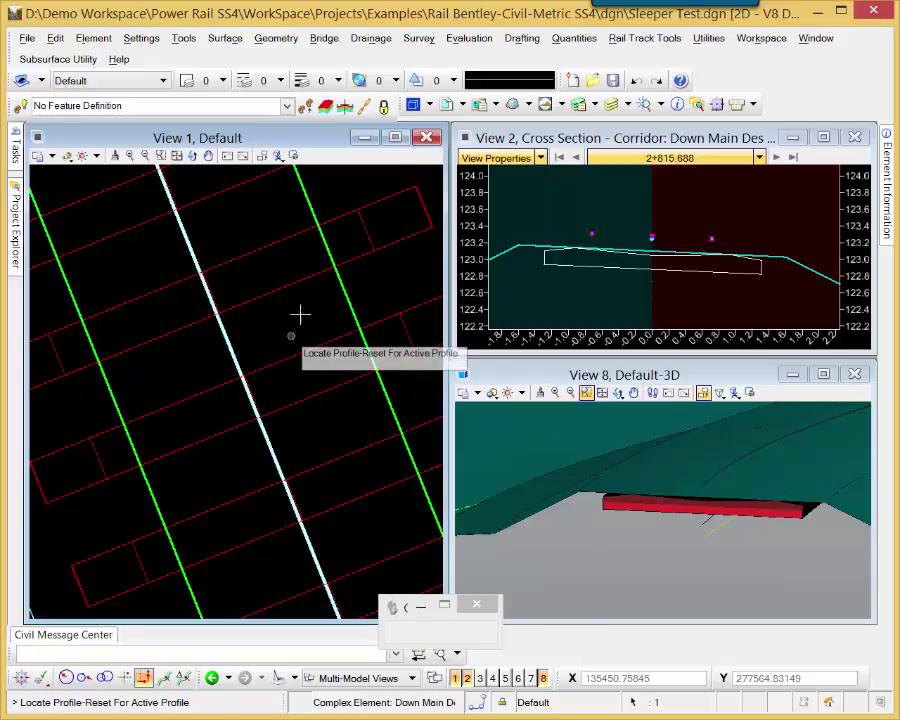
{"action": "right_click", "coordinate": [300, 305]}
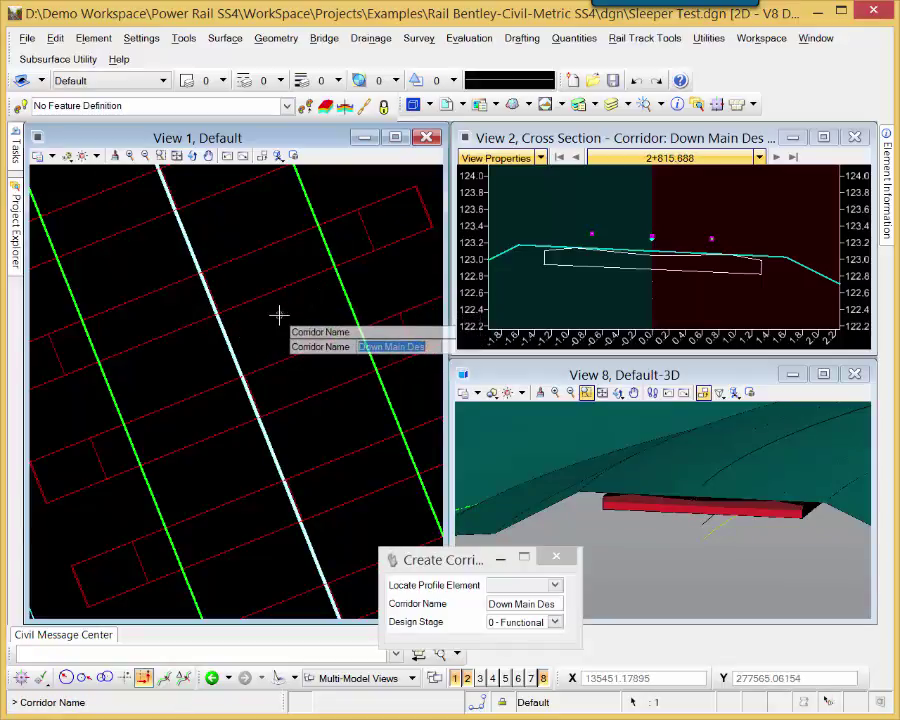
{"action": "type", "text": "R"}
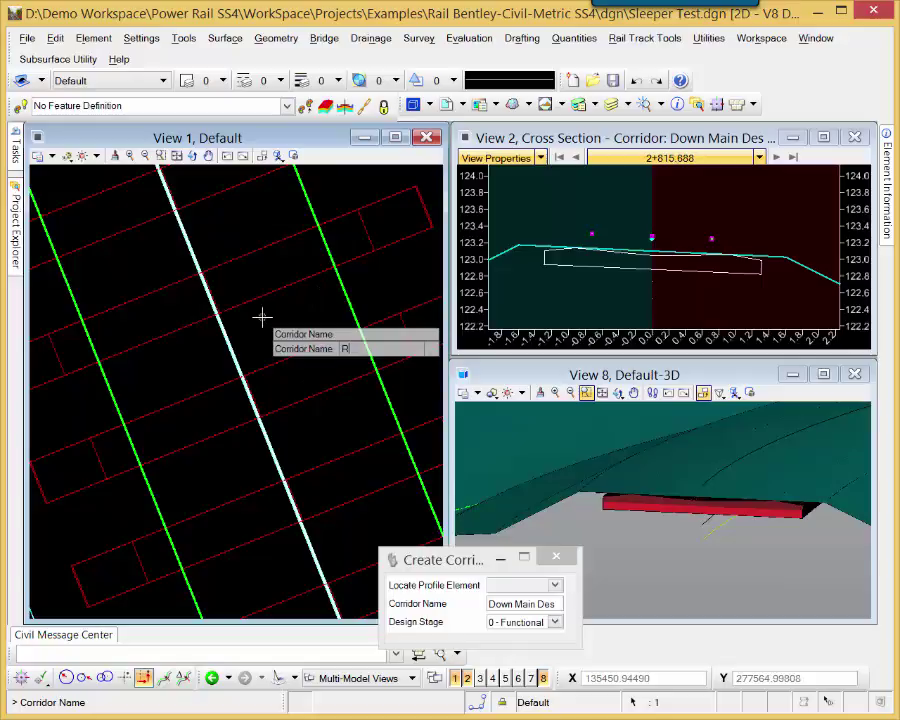
{"action": "type", "text": "ails"}
{"action": "key", "text": "Return"}
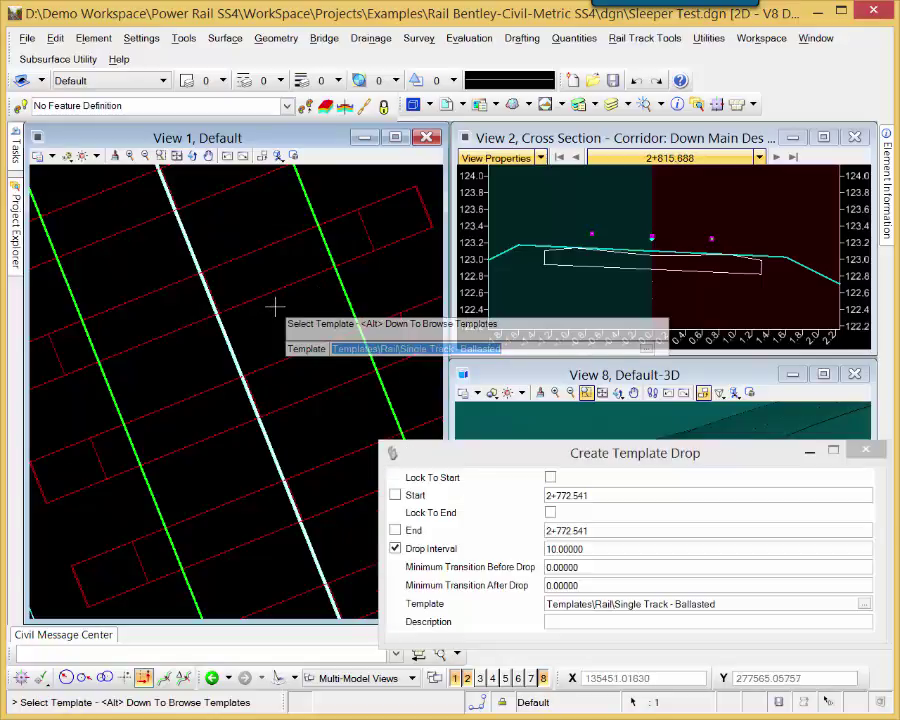
- Choose the Rails for Vizualization template from Tunnels, Platforms, & Misc
{"action": "key", "text": "alt+Down"}
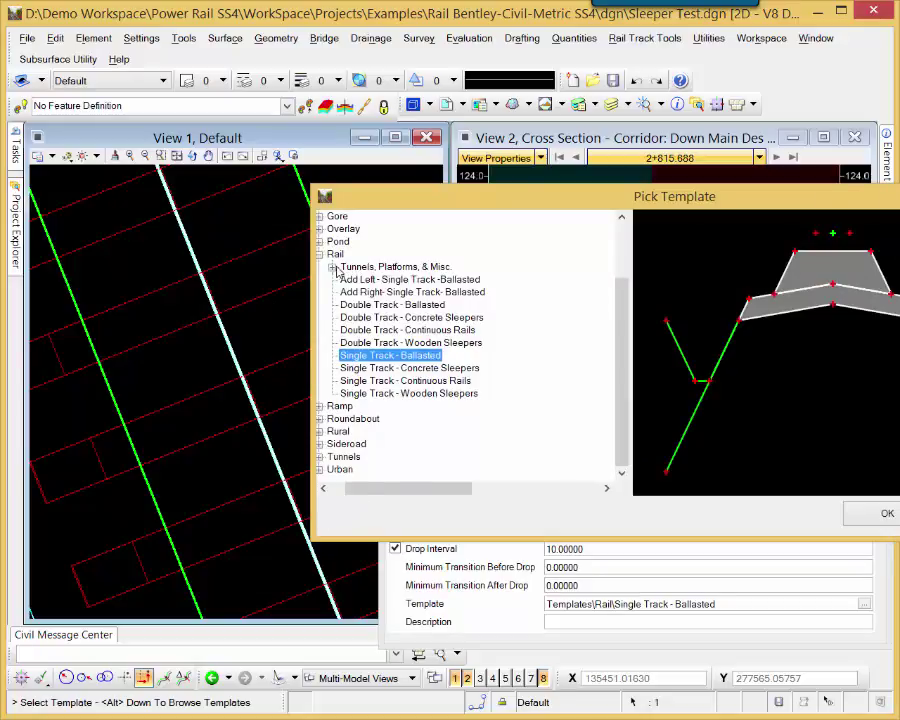
{"action": "left_click", "coordinate": [333, 267]}
{"action": "left_click", "coordinate": [381, 291]}
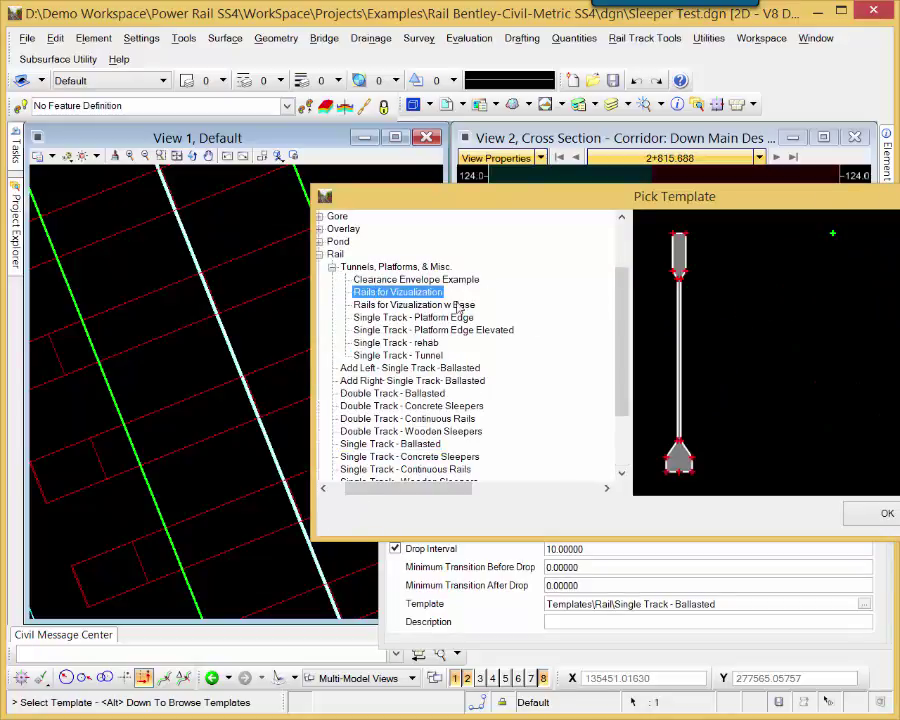
{"action": "double_click", "coordinate": [398, 291]}
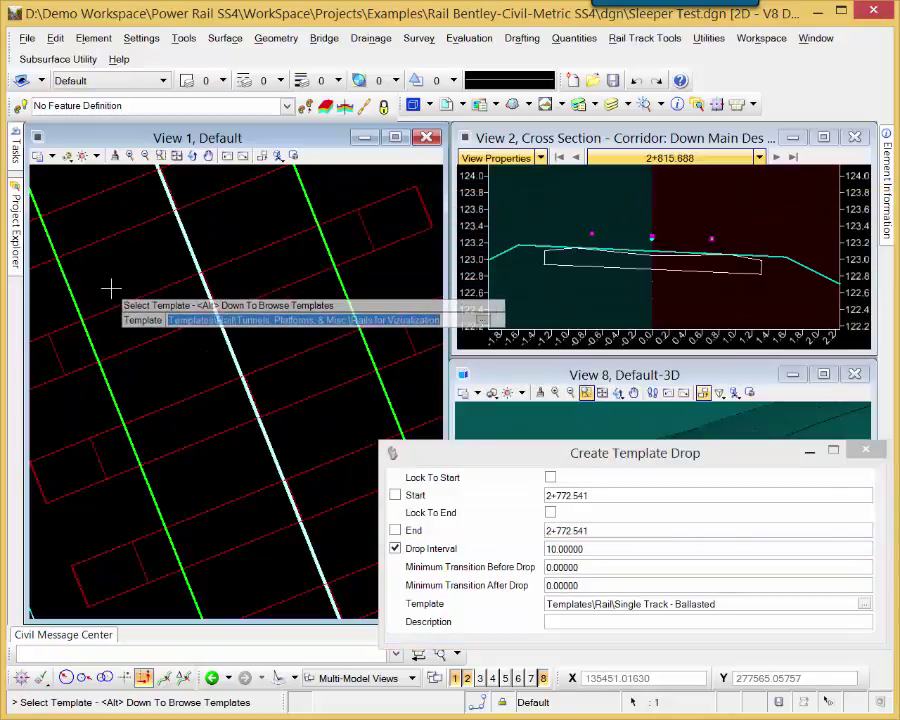
- Lock the template drop from 2+772.541 to 3+880.090 at a 10 m interval
{"action": "left_click", "coordinate": [155, 358]}
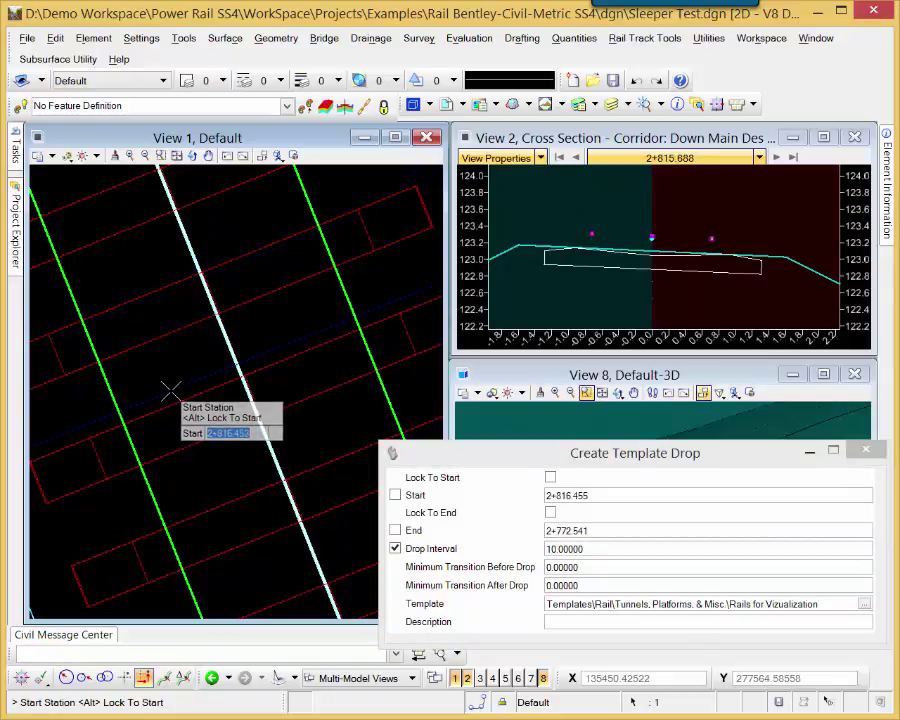
{"action": "key", "text": "alt"}
{"action": "left_click", "coordinate": [173, 387]}
{"action": "key", "text": "alt"}
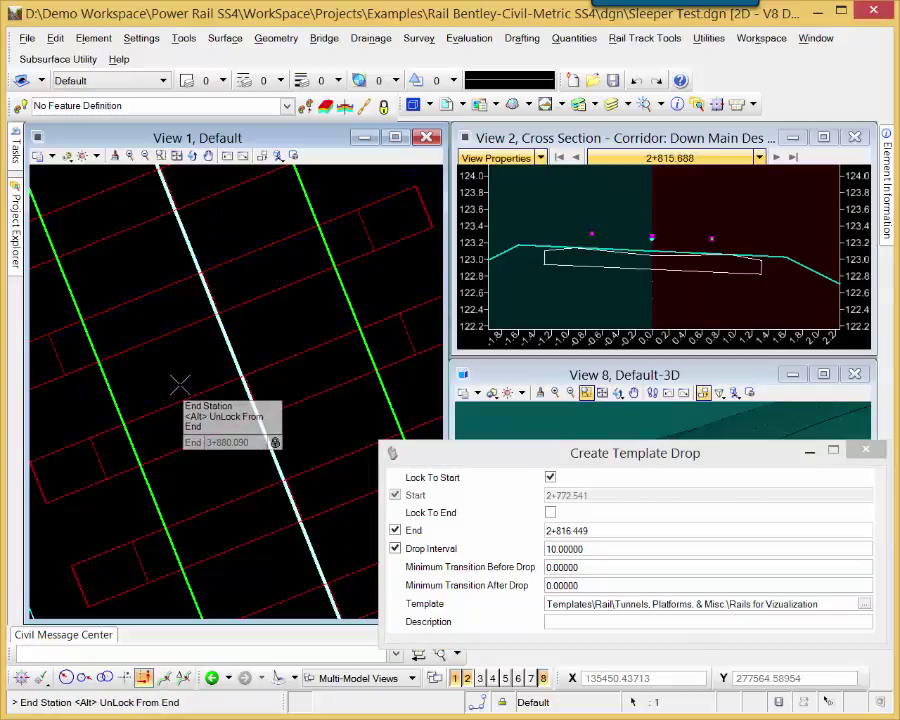
{"action": "left_click", "coordinate": [178, 378]}
{"action": "left_click", "coordinate": [175, 360]}
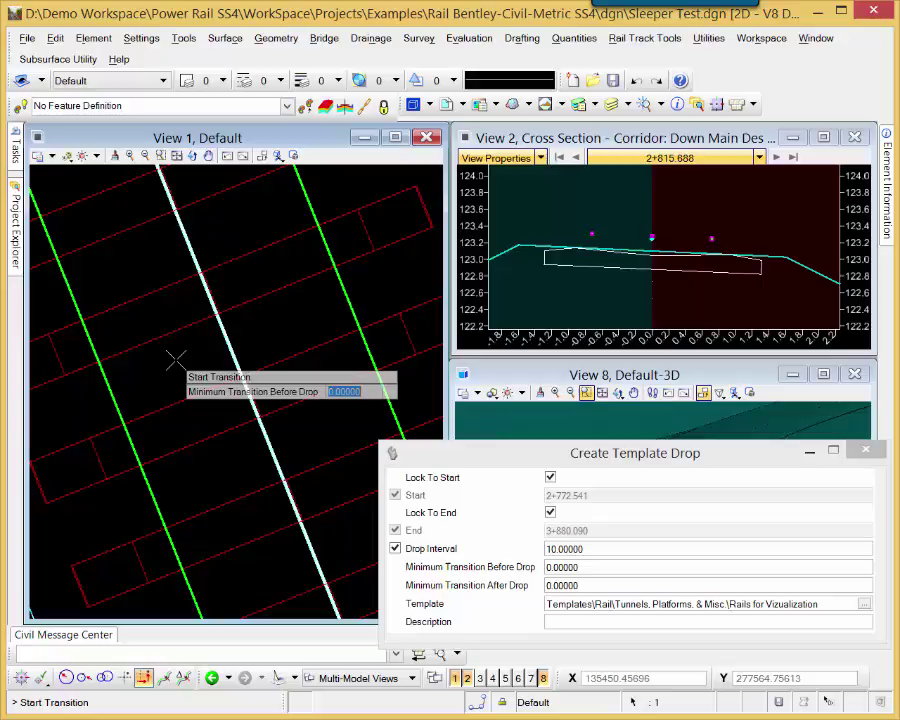
- Create the Rails template drop and inspect the new rails in 3D
{"action": "left_click", "coordinate": [175, 360]}
{"action": "left_click", "coordinate": [175, 360]}
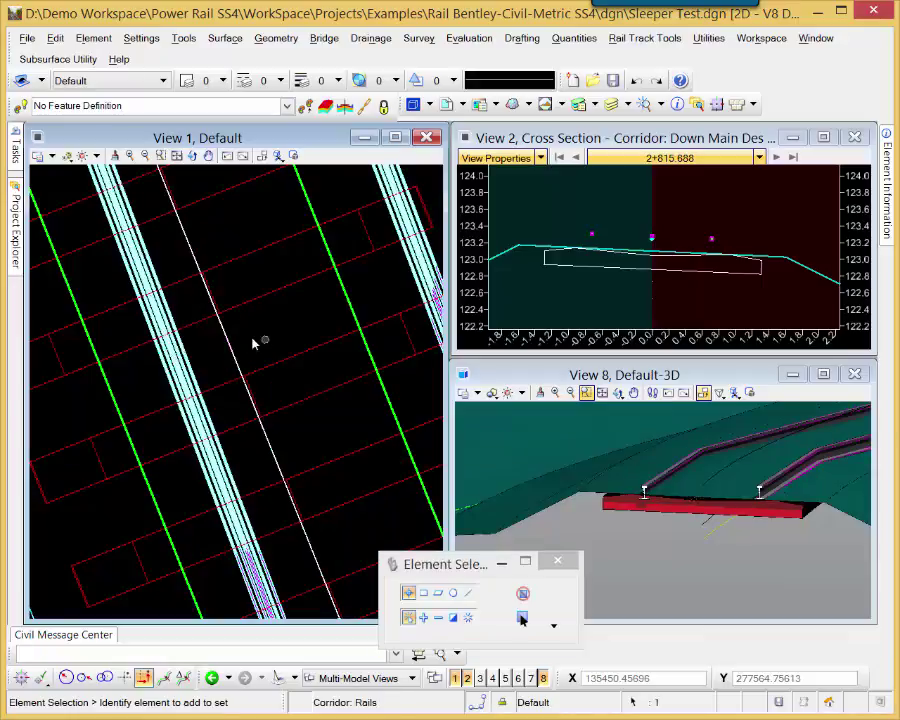
{"action": "scroll", "coordinate": [287, 325], "scroll_direction": "down", "scroll_amount": 1}
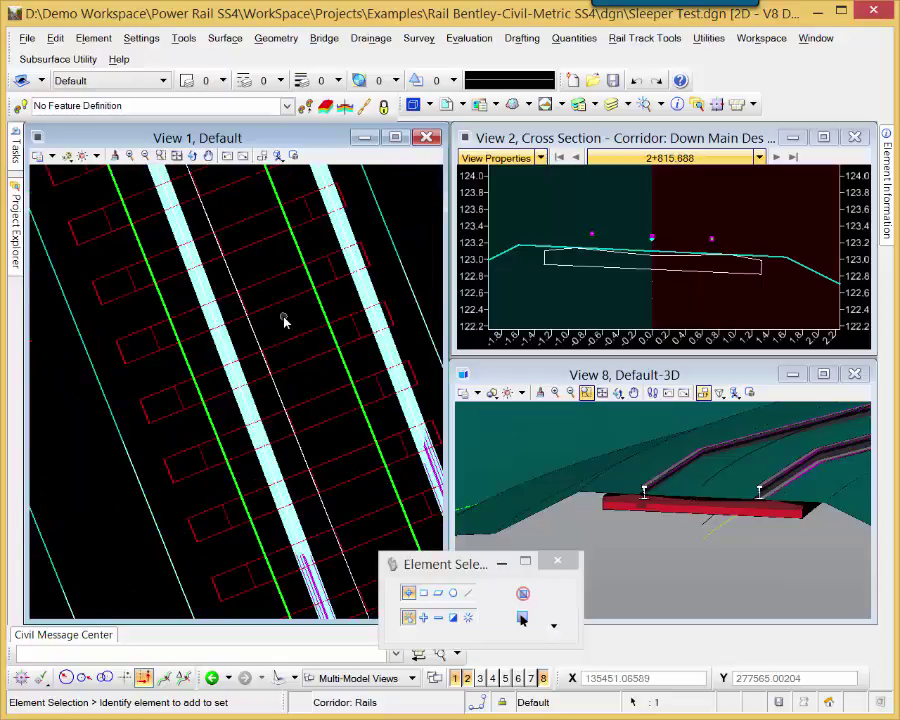
{"action": "scroll", "coordinate": [288, 328], "scroll_direction": "down", "scroll_amount": 1}
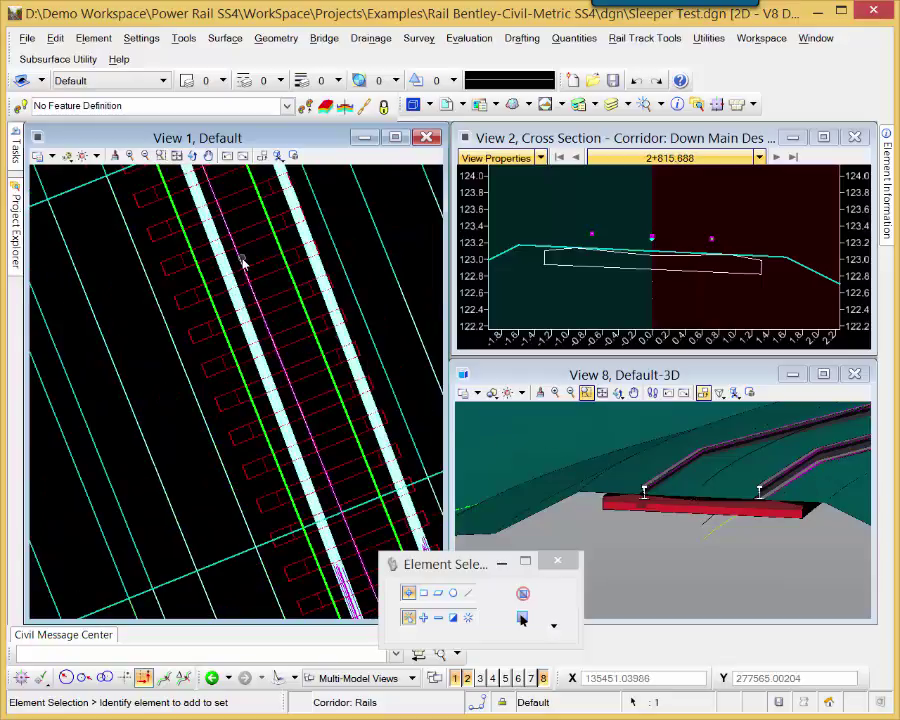
{"action": "scroll", "coordinate": [321, 351], "scroll_direction": "down", "scroll_amount": 1}
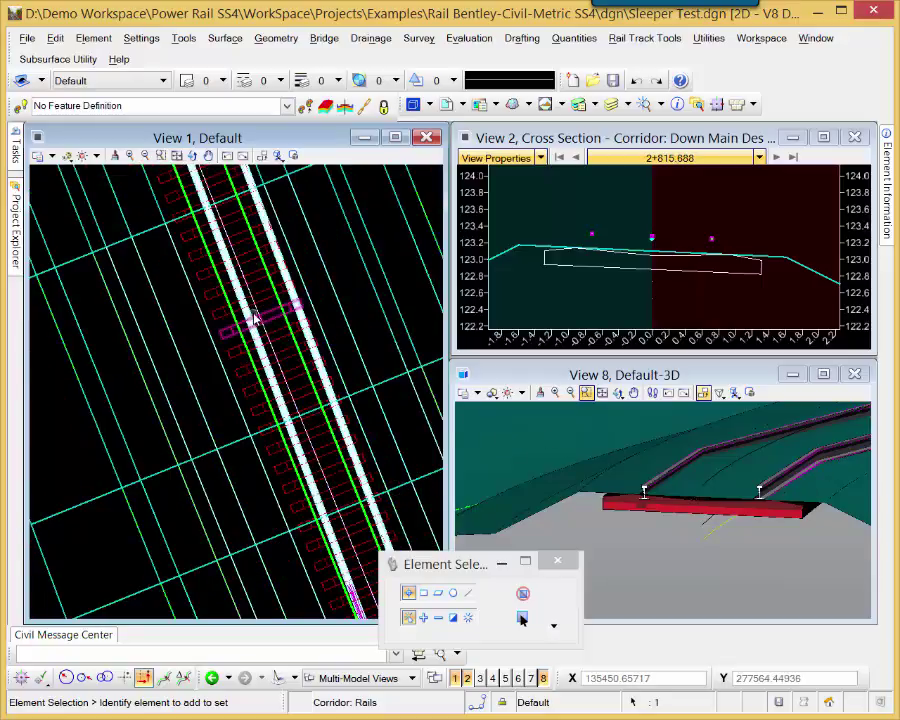
{"action": "scroll", "coordinate": [255, 318], "scroll_direction": "up", "scroll_amount": 2}
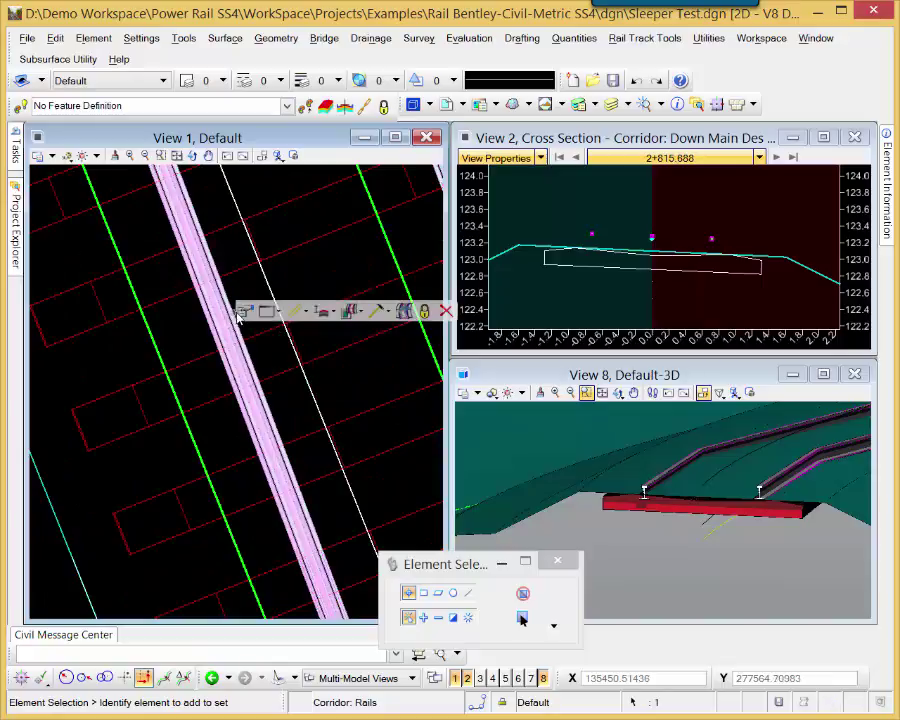
- Change the Rails corridor's design stage from 0 - Functional and clear the selection
{"action": "left_click", "coordinate": [244, 313]}
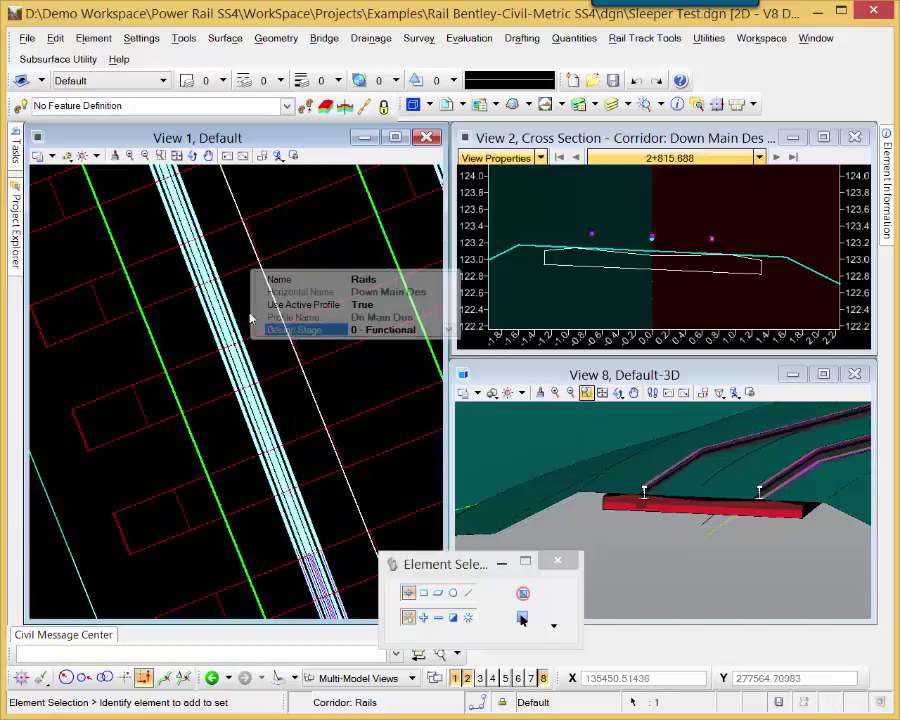
{"action": "left_click", "coordinate": [449, 330]}
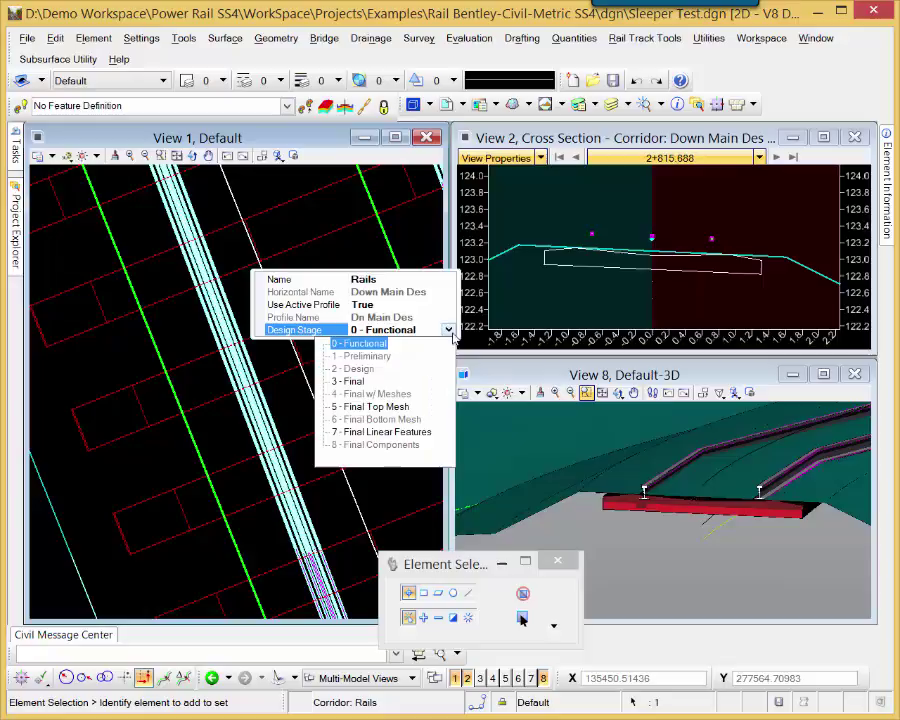
{"action": "left_click", "coordinate": [362, 381]}
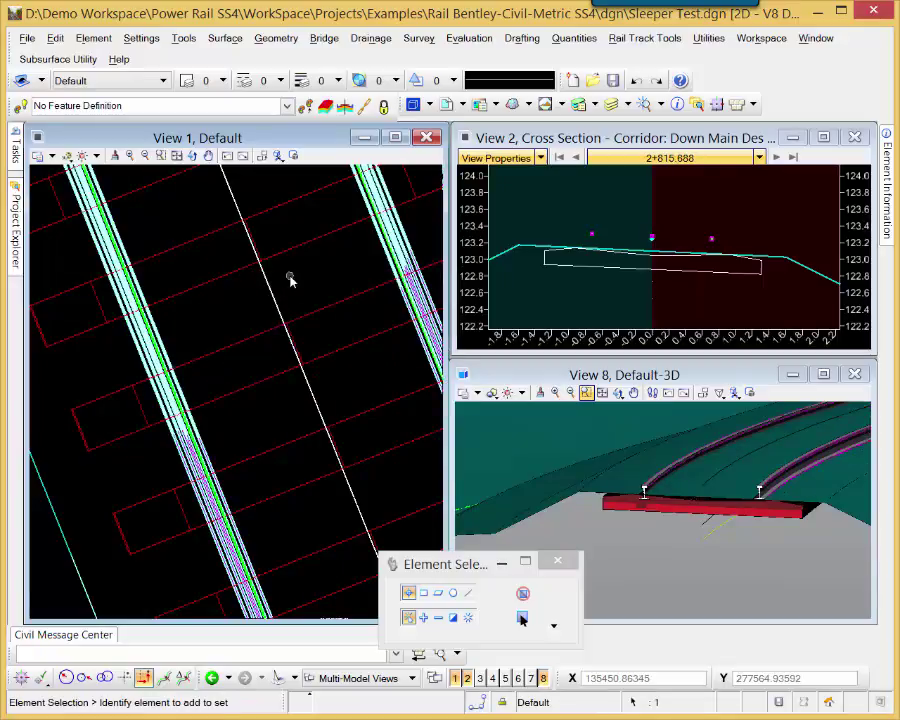
{"action": "left_click", "coordinate": [314, 279]}
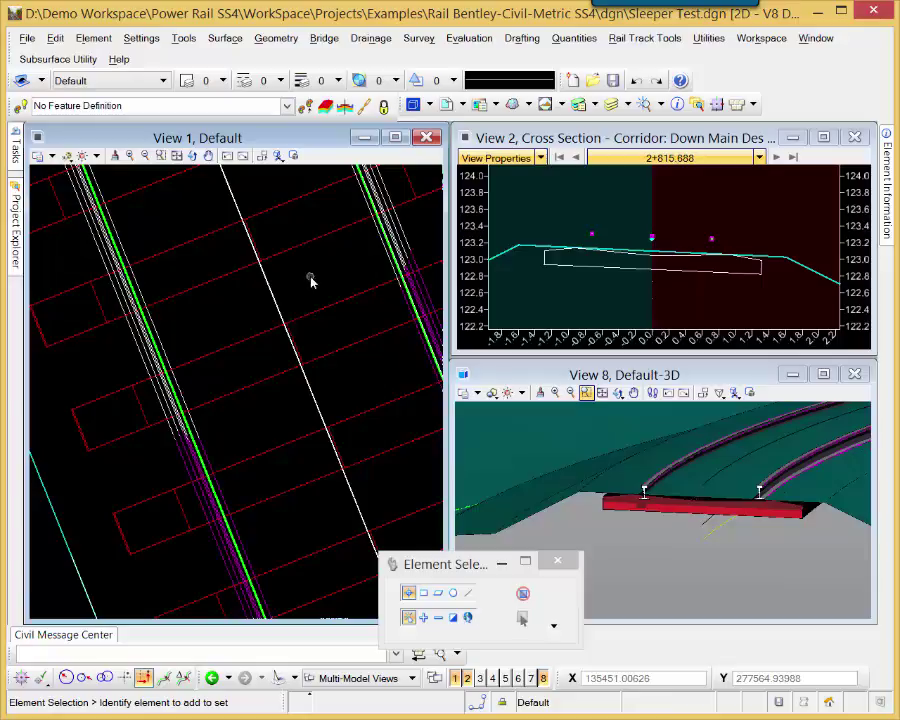
- Advance the cross section to 2+820.000, centre the rails, and select the Rails corridor
{"action": "scroll", "coordinate": [297, 285], "scroll_direction": "down", "scroll_amount": 2}
{"action": "middle_click_drag", "start_coordinate": [307, 267], "coordinate": [271, 325]}
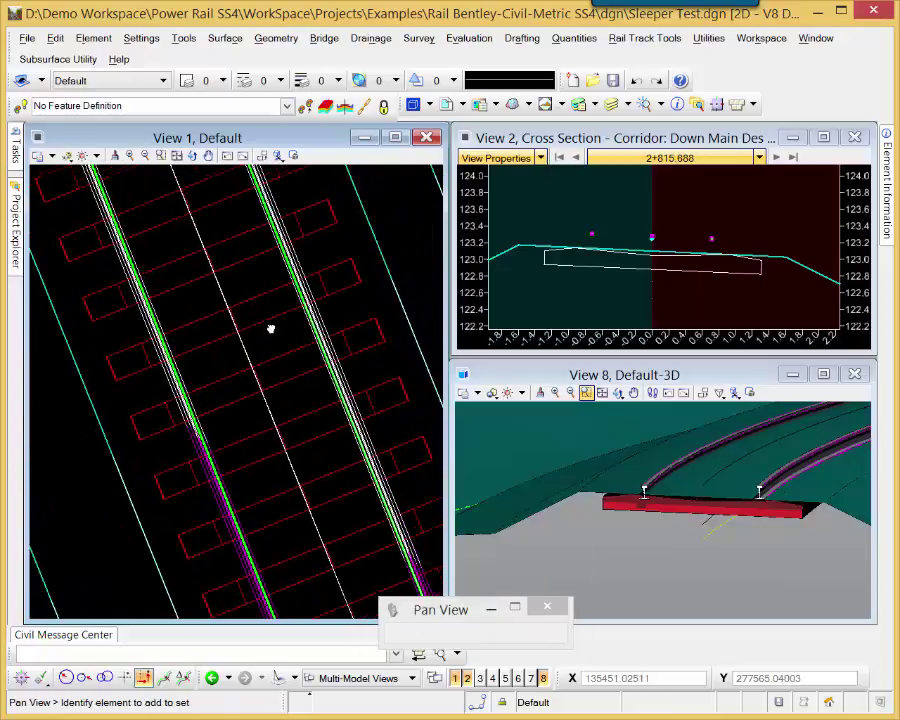
{"action": "left_click", "coordinate": [777, 157]}
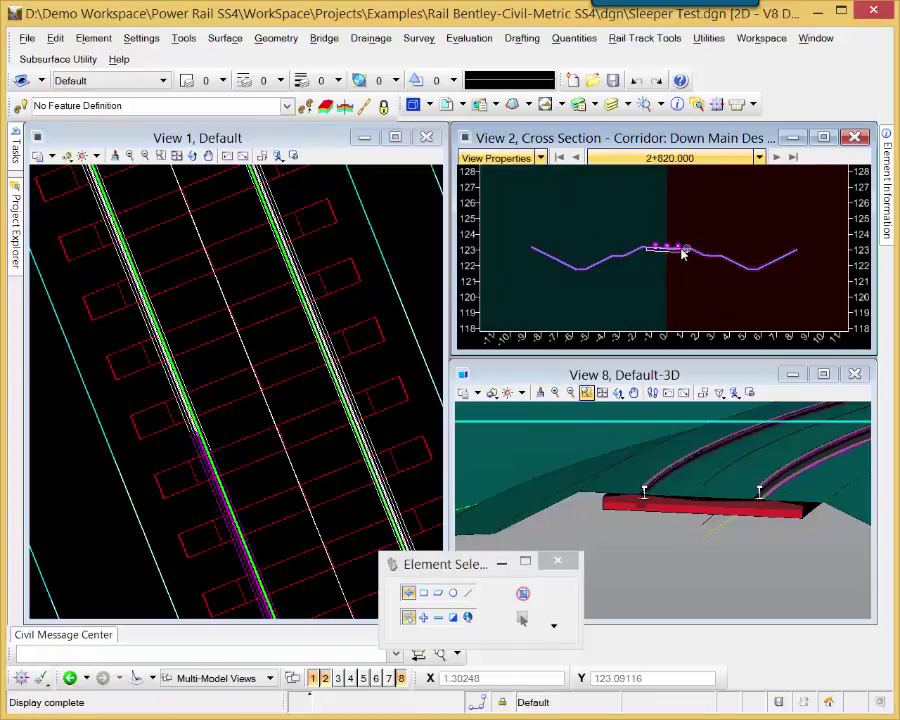
{"action": "scroll", "coordinate": [680, 251], "scroll_direction": "up", "scroll_amount": 2}
{"action": "scroll", "coordinate": [648, 255], "scroll_direction": "up", "scroll_amount": 1}
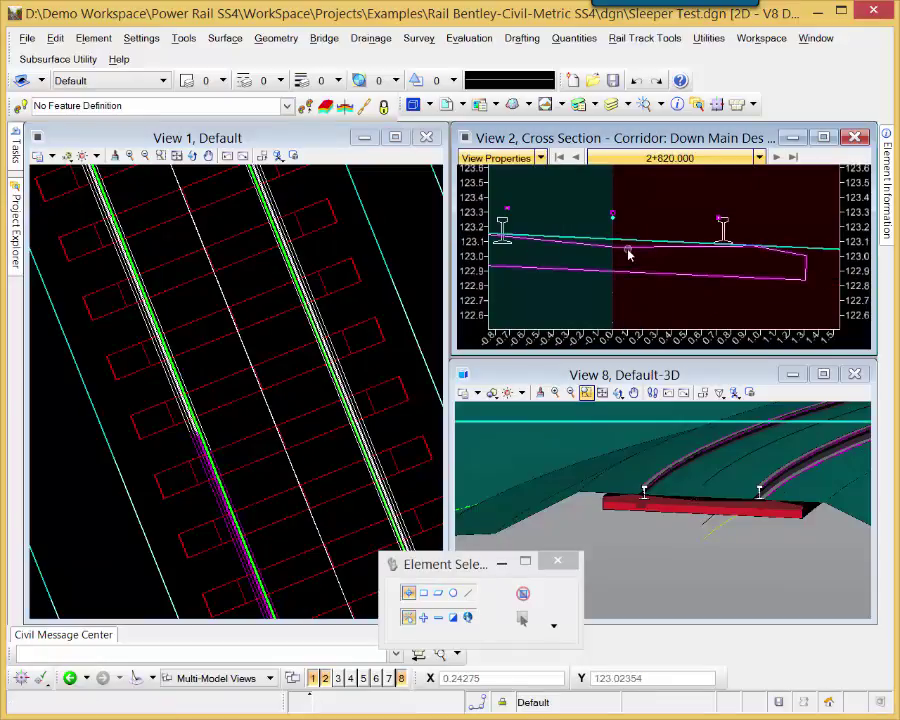
{"action": "middle_click_drag", "start_coordinate": [601, 253], "coordinate": [647, 259]}
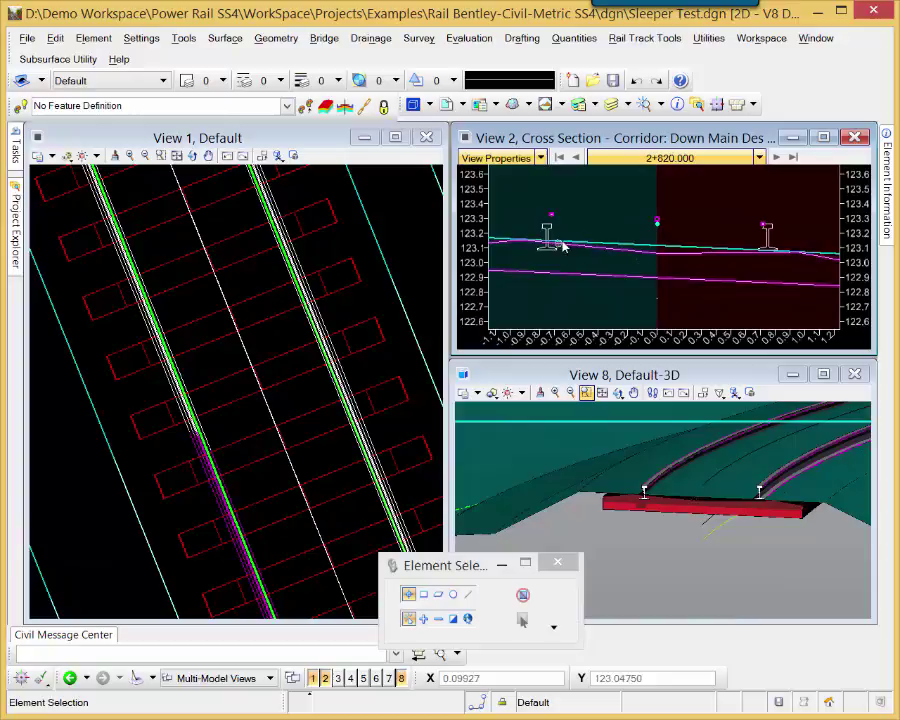
{"action": "left_click", "coordinate": [297, 264]}
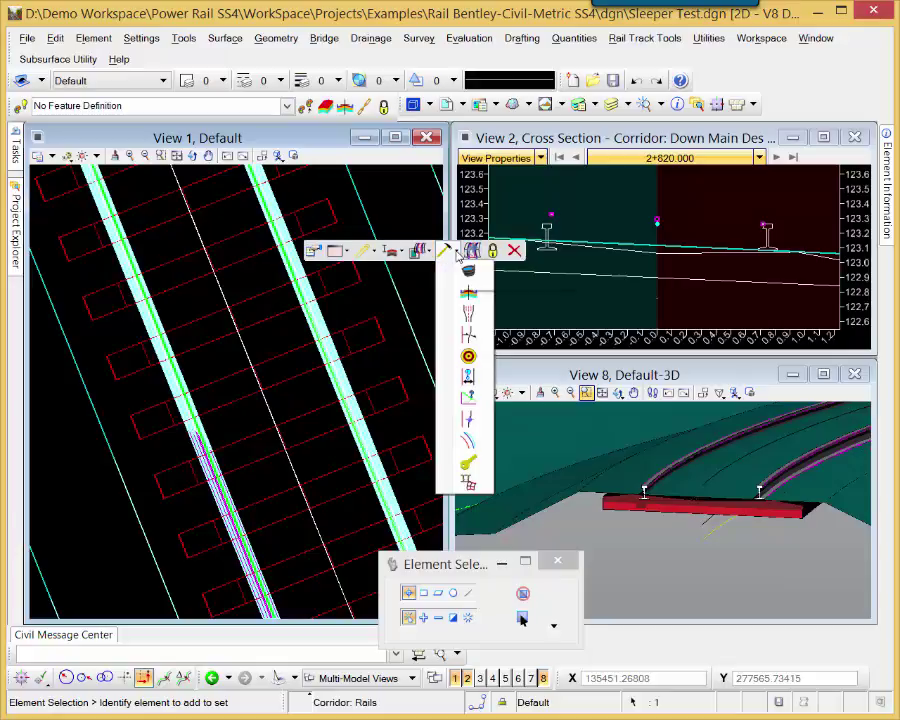
- Add a vertical Cant point control to the Rails corridor from 2+772.541 to 3+880.090
{"action": "left_click", "coordinate": [468, 279]}
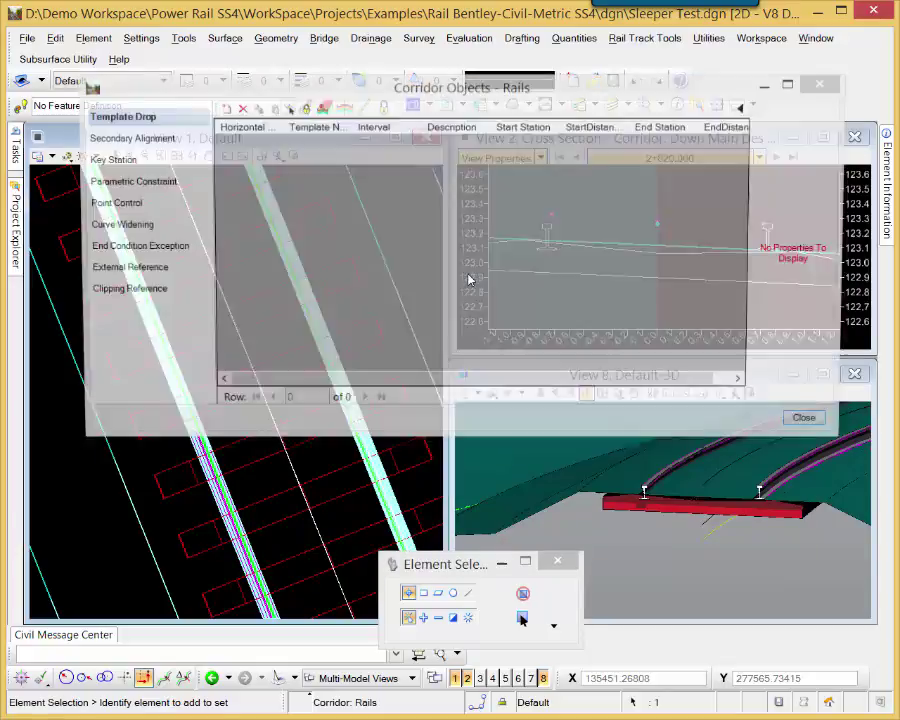
{"action": "left_click", "coordinate": [114, 204]}
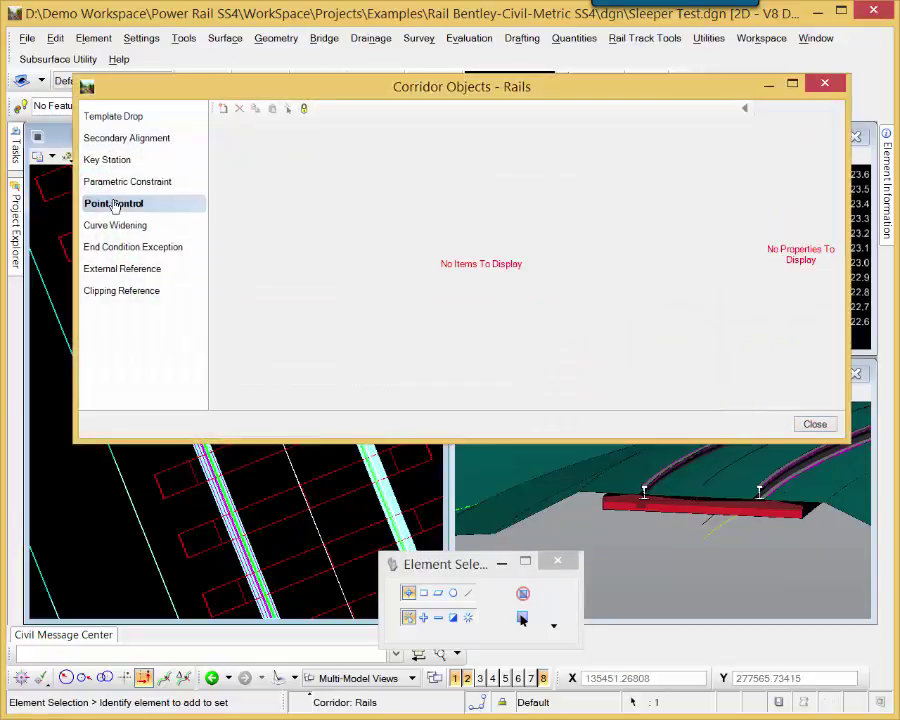
{"action": "left_click", "coordinate": [224, 109]}
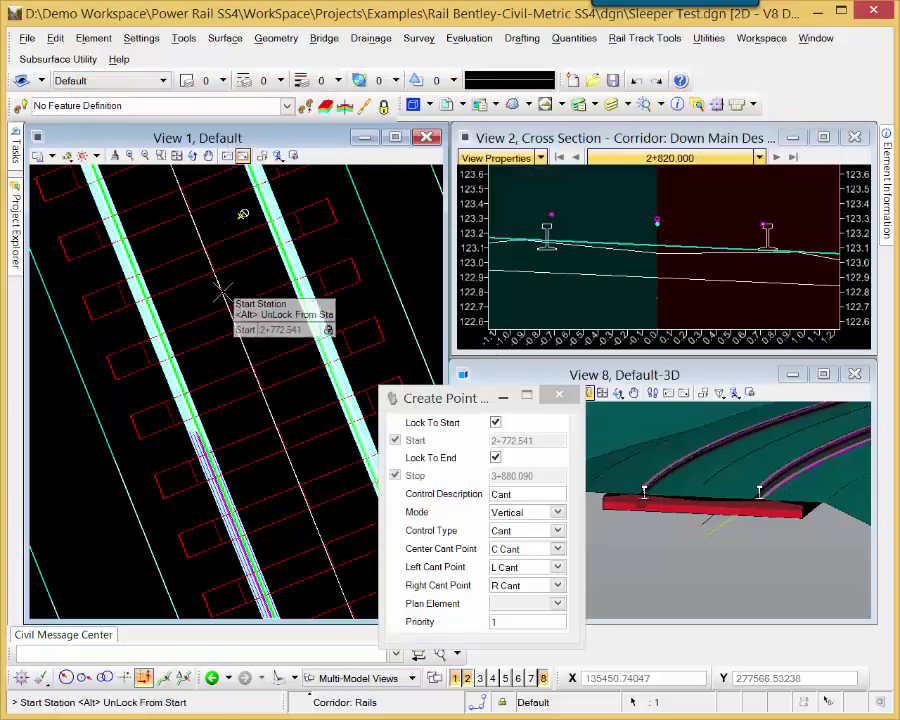
{"action": "left_click", "coordinate": [237, 255]}
{"action": "left_click", "coordinate": [245, 277]}
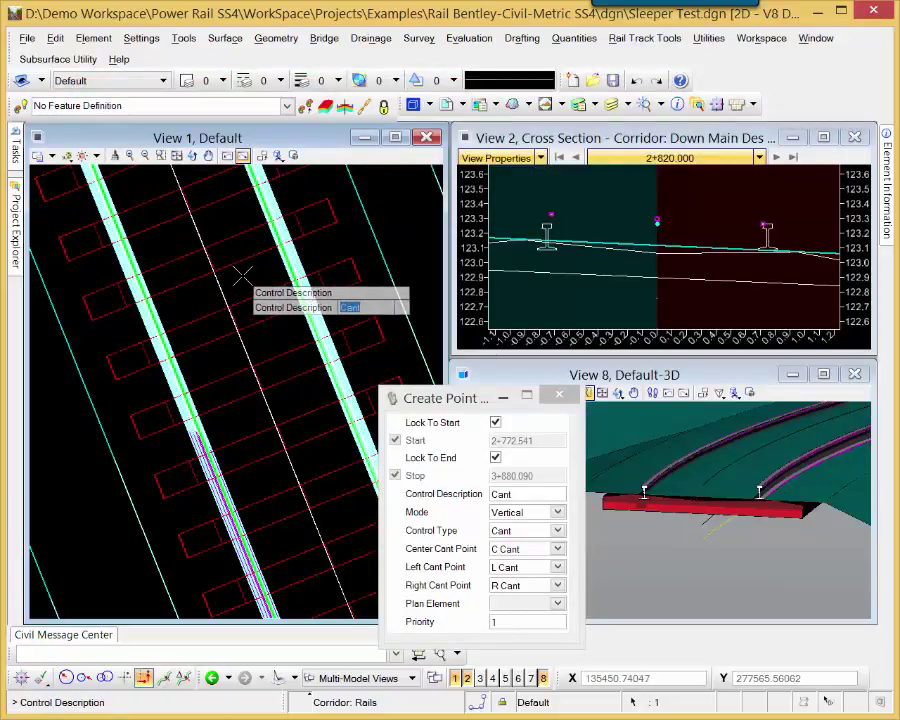
{"action": "left_click", "coordinate": [243, 276]}
{"action": "left_click", "coordinate": [240, 276]}
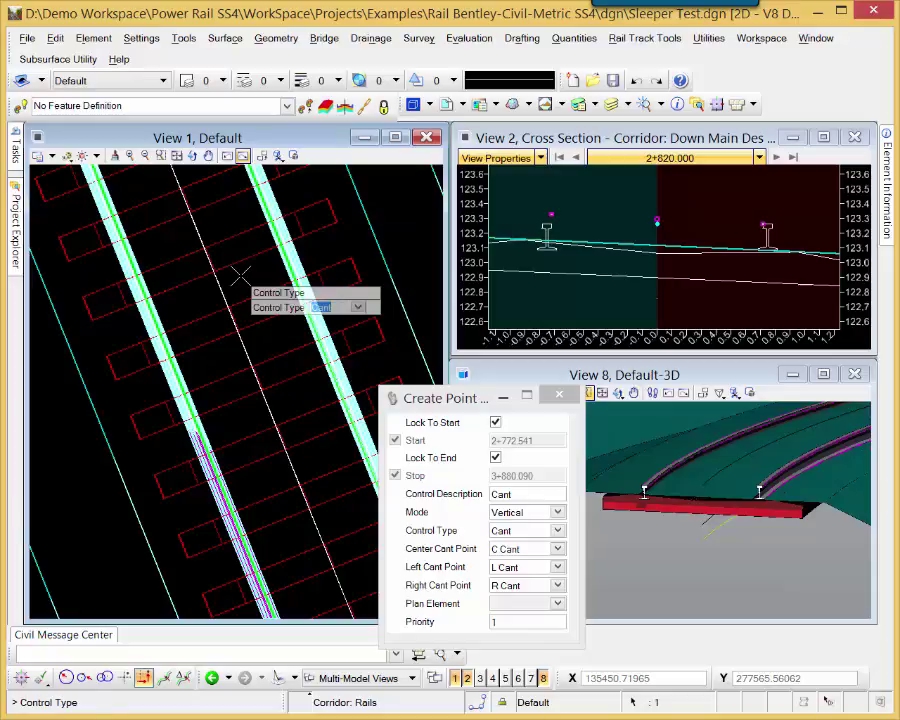
- Use the C, L and R Cant points on Down Main Des at priority 1
{"action": "left_click", "coordinate": [240, 276]}
{"action": "left_click", "coordinate": [240, 276]}
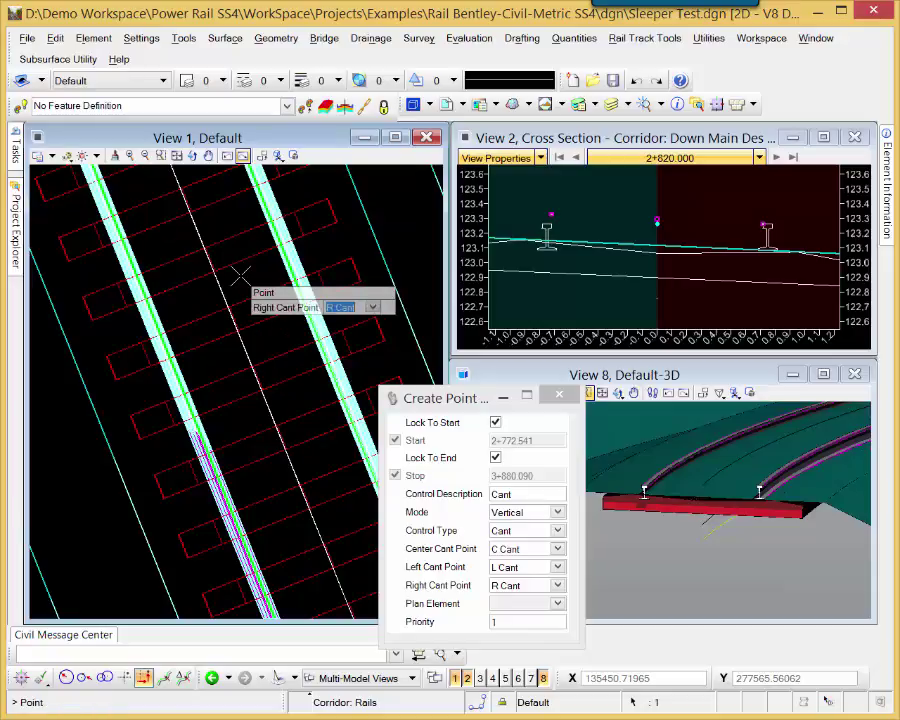
{"action": "left_click", "coordinate": [240, 276]}
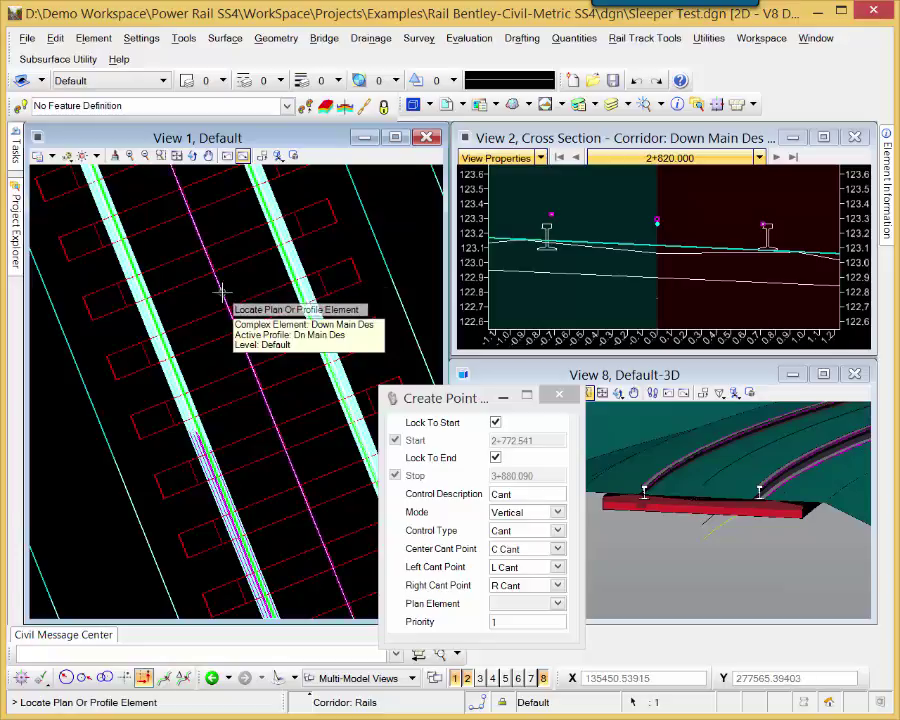
{"action": "left_click", "coordinate": [222, 290]}
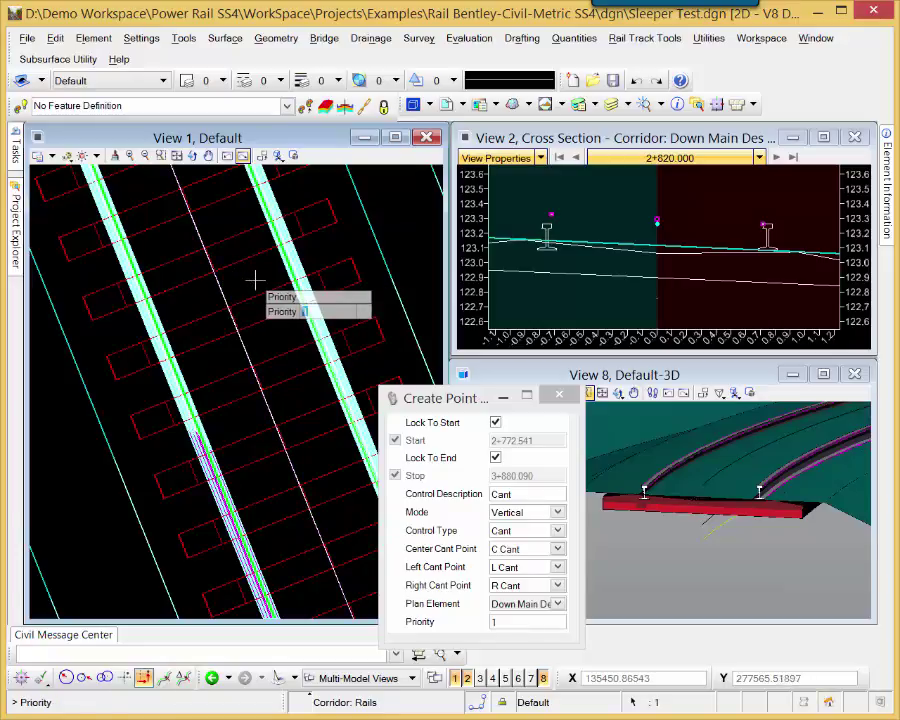
{"action": "left_click", "coordinate": [253, 283]}
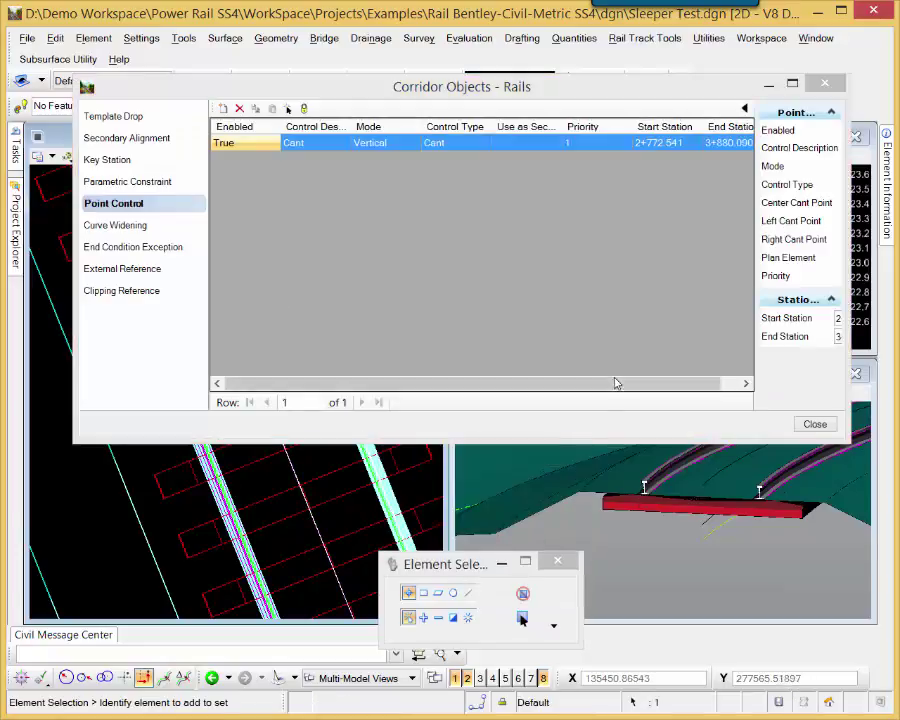
{"action": "left_click", "coordinate": [815, 425]}
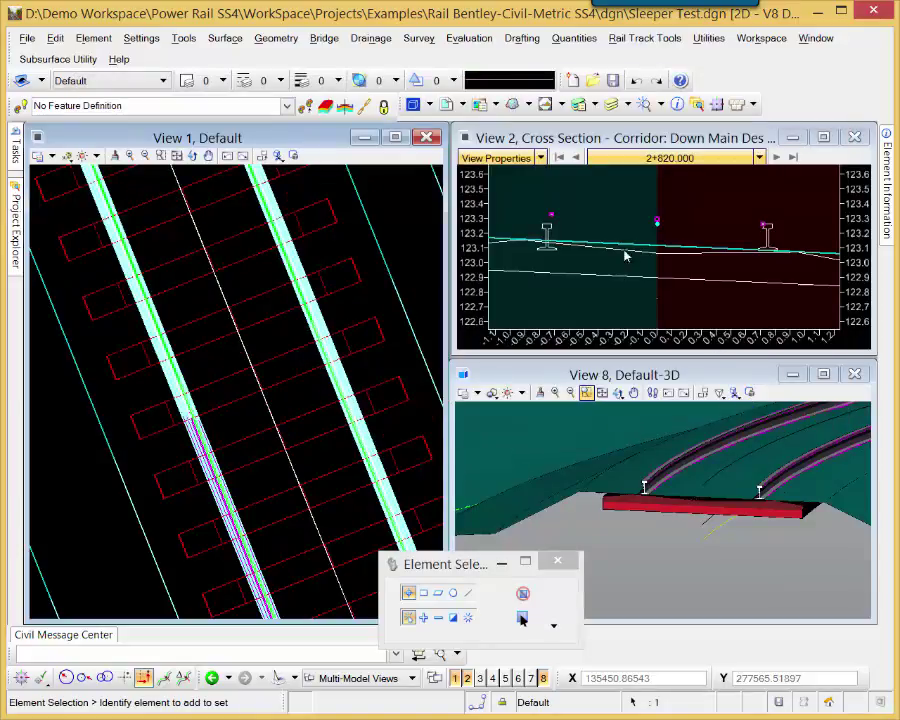
- Show the cross section at station 2+816.899, picked from the plan, zoomed on the canted rails
{"action": "left_click", "coordinate": [777, 157]}
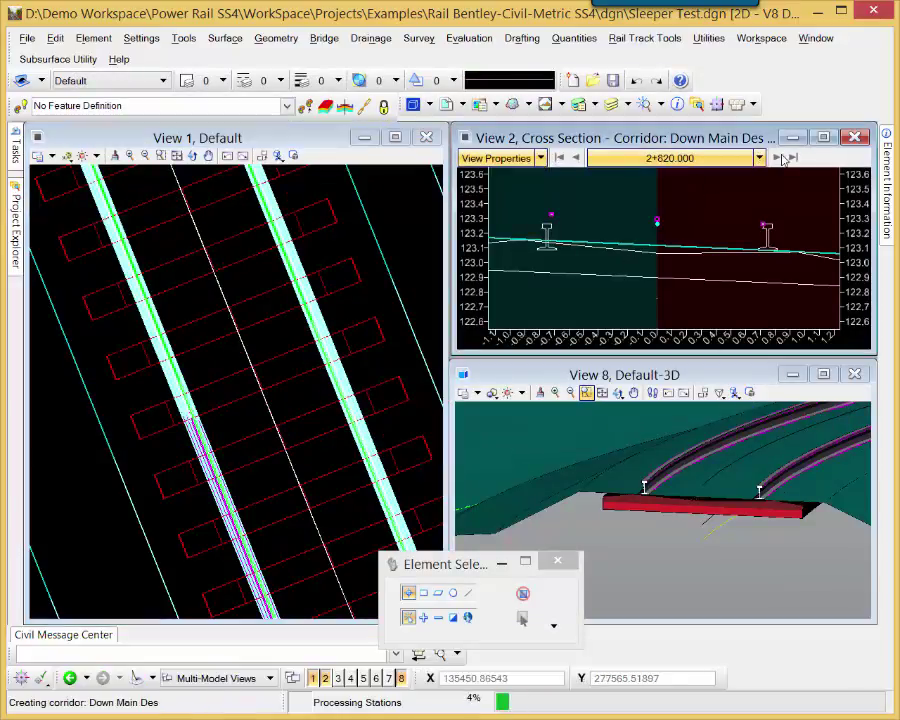
{"action": "scroll", "coordinate": [660, 248], "scroll_direction": "up", "scroll_amount": 3}
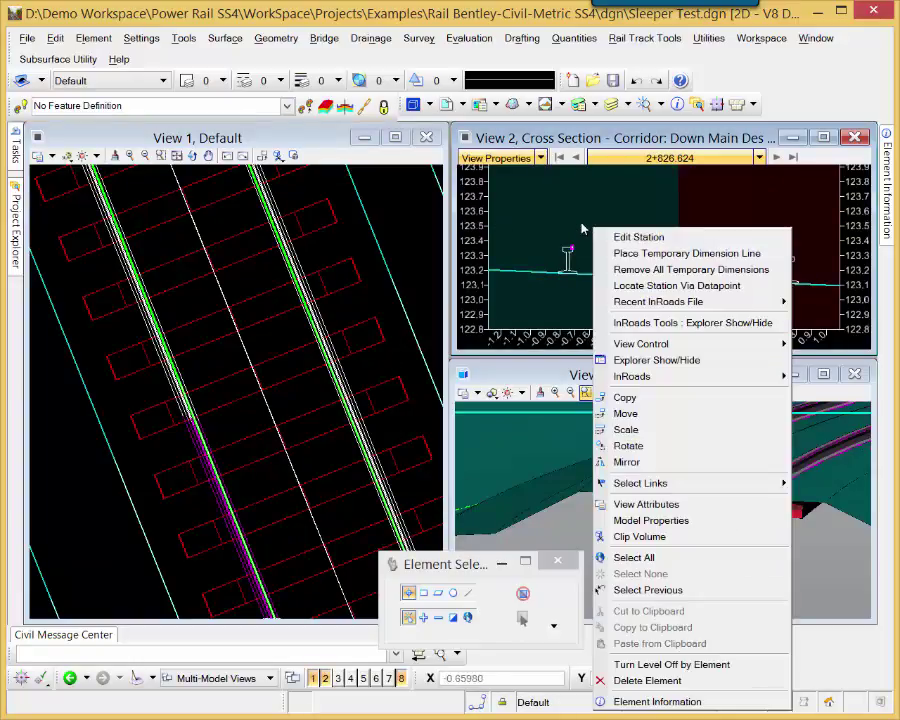
{"action": "right_click", "coordinate": [593, 229]}
{"action": "left_click", "coordinate": [654, 285]}
{"action": "left_click", "coordinate": [409, 242]}
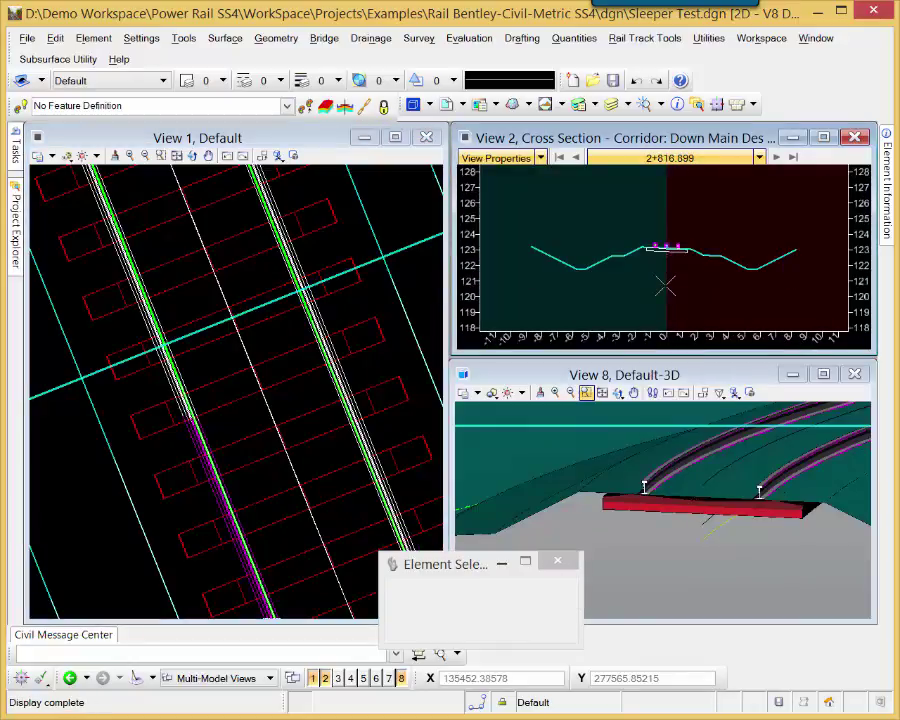
{"action": "scroll", "coordinate": [669, 248], "scroll_direction": "up", "scroll_amount": 5}
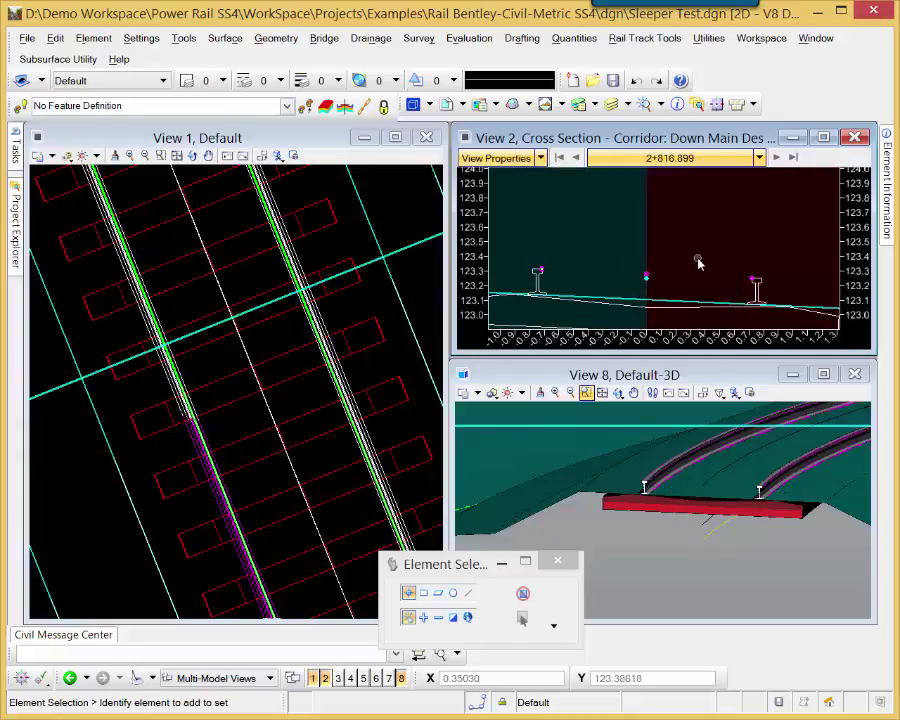
{"action": "scroll", "coordinate": [699, 262], "scroll_direction": "down", "scroll_amount": 2}
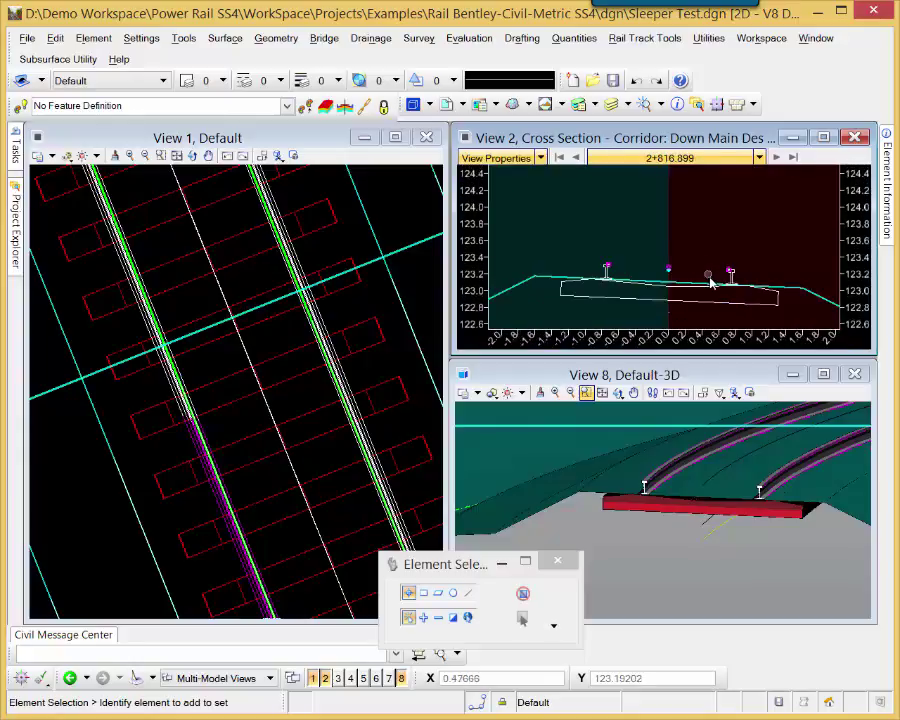